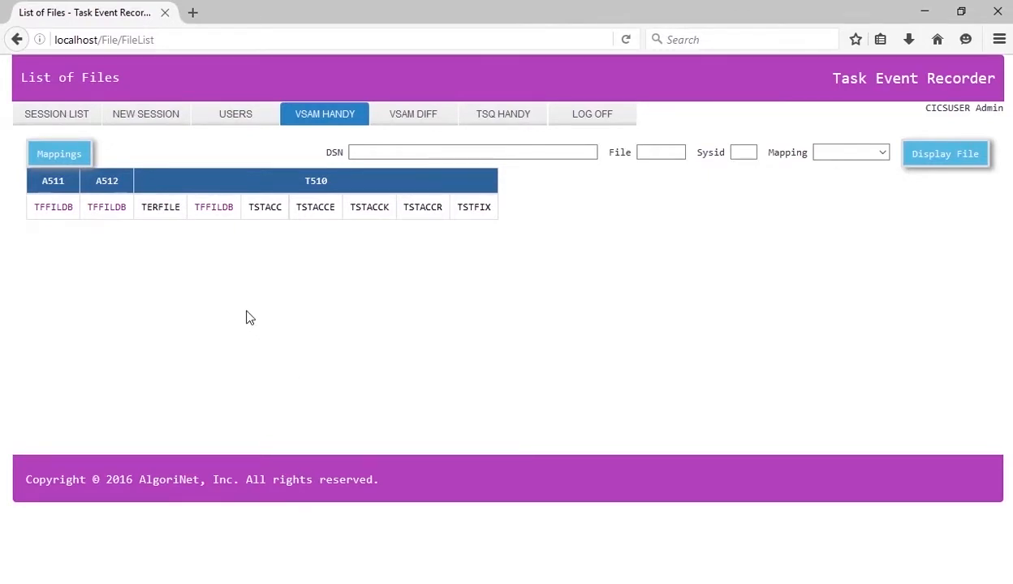
# Select the TSTACC file on T510 with its TSTACC mapping and display its records
pyautogui.click(267, 212)
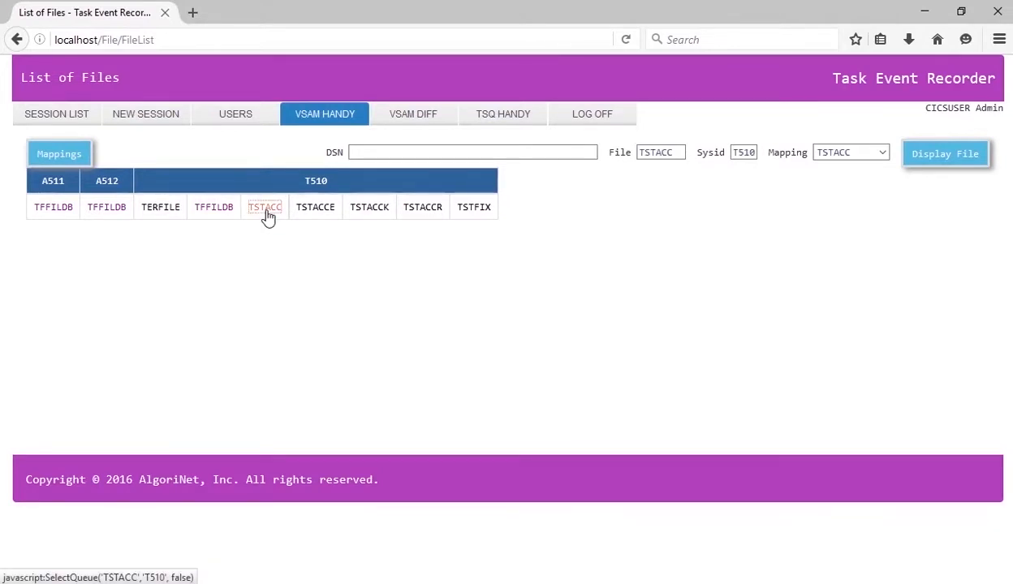
pyautogui.click(967, 156)
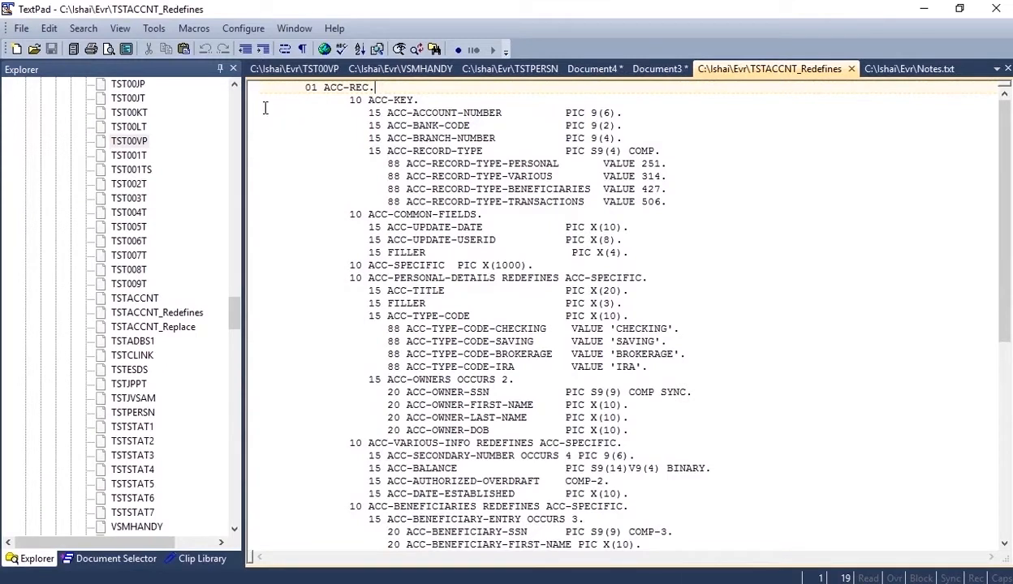
# Switch to TextPad and examine the key fields, common fields and record-type values in the TSTACCNT_Redefines copybook
pyautogui.moveTo(262, 109); pyautogui.dragTo(684, 151)
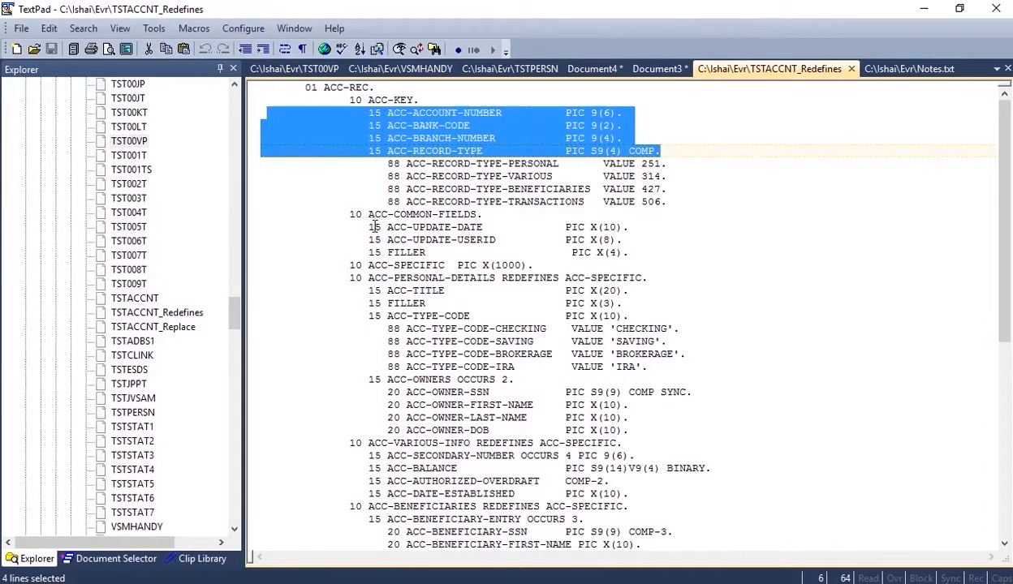
pyautogui.moveTo(266, 215); pyautogui.dragTo(688, 253)
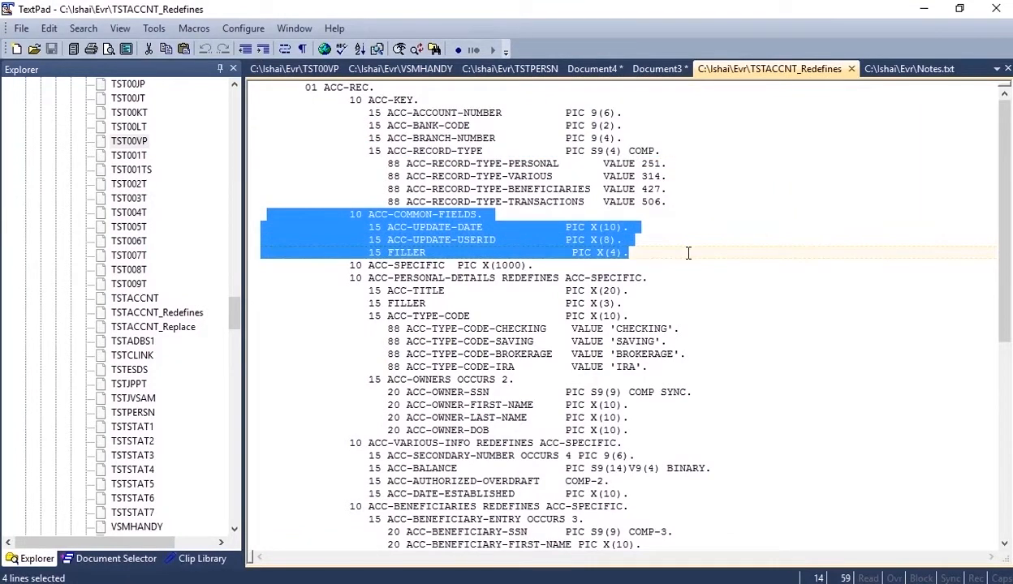
pyautogui.click(706, 289)
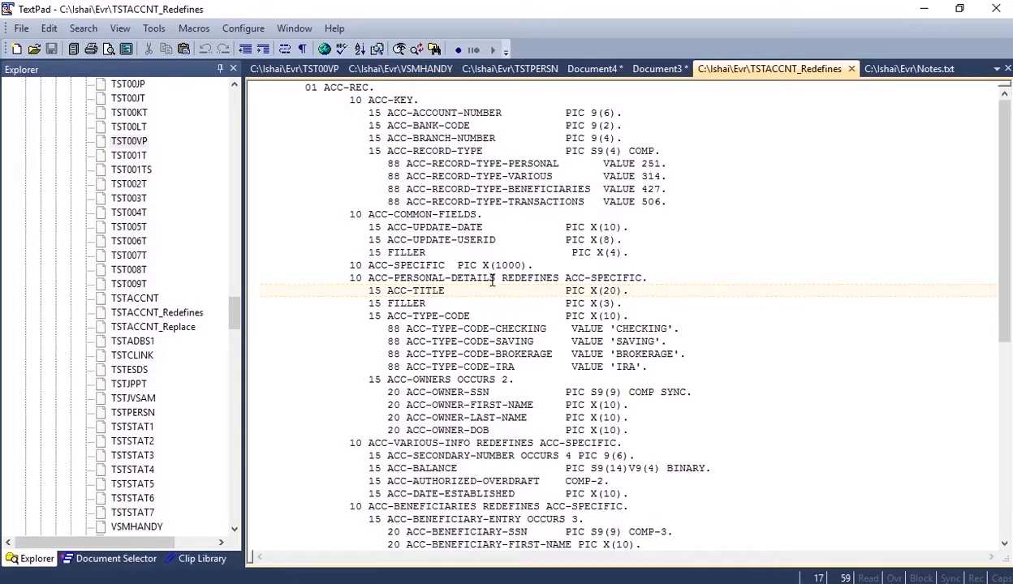
pyautogui.moveTo(267, 162); pyautogui.dragTo(738, 201)
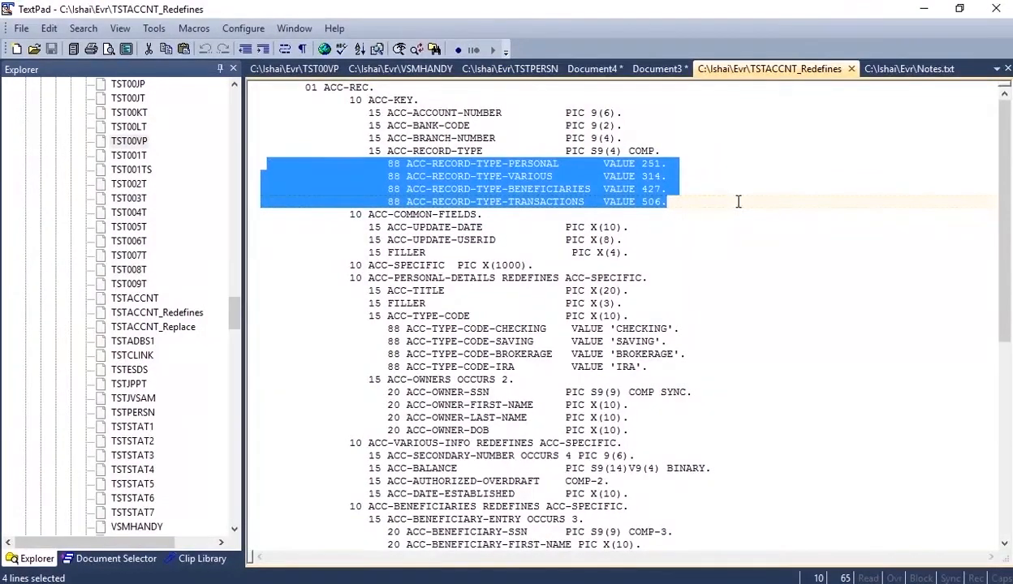
pyautogui.click(689, 314)
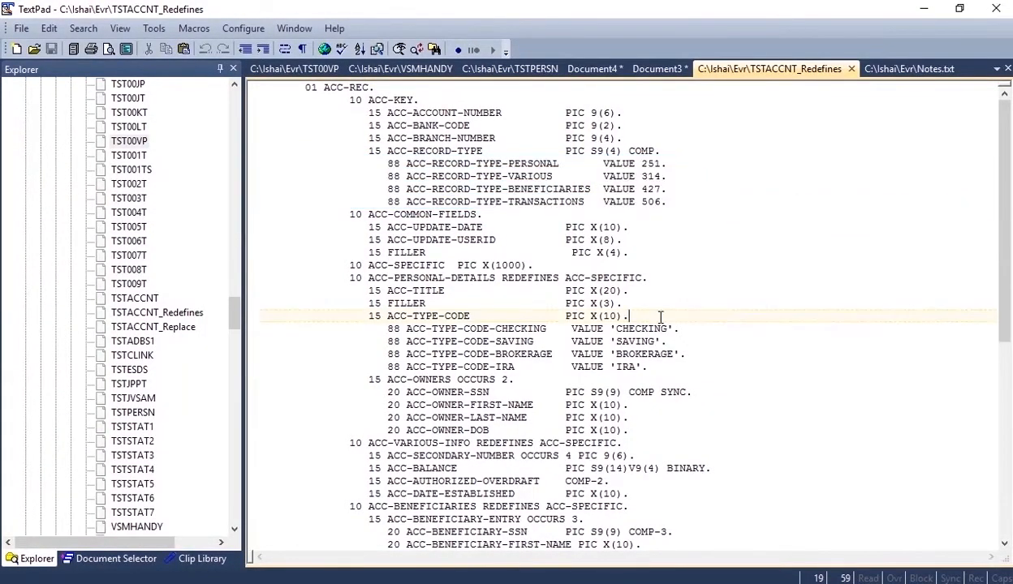
# Review the ACC-PERSONAL-DETAILS, ACC-VARIOUS-INFO, ACC-BENEFICIARIES and ACC-RECENT-TRANSACTIONS groups that redefine ACC-SPECIFIC
pyautogui.moveTo(367, 277); pyautogui.dragTo(495, 277)
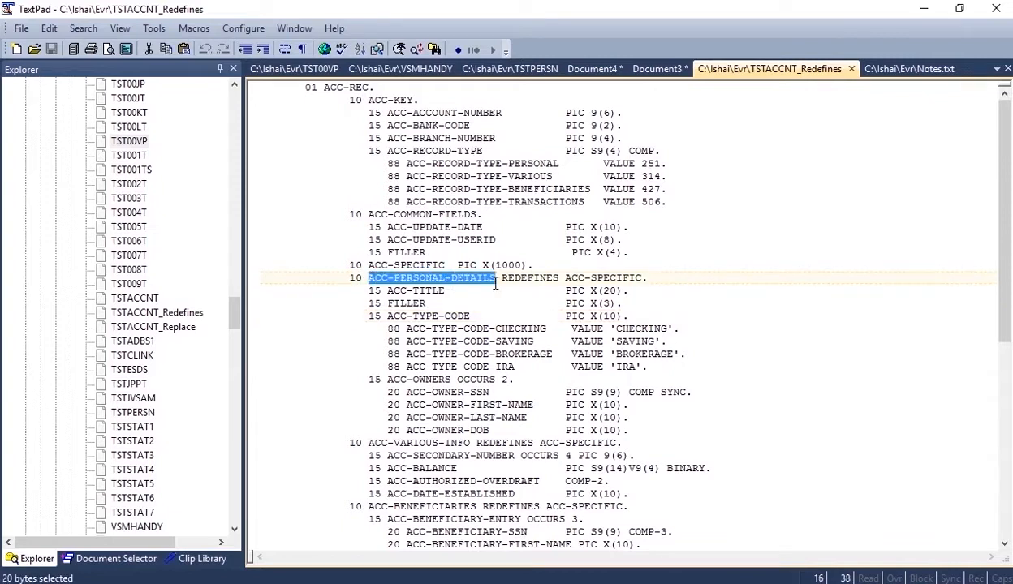
pyautogui.moveTo(368, 443); pyautogui.dragTo(469, 443)
pyautogui.moveTo(367, 506); pyautogui.dragTo(477, 503)
pyautogui.scroll(-7, 398, 358)
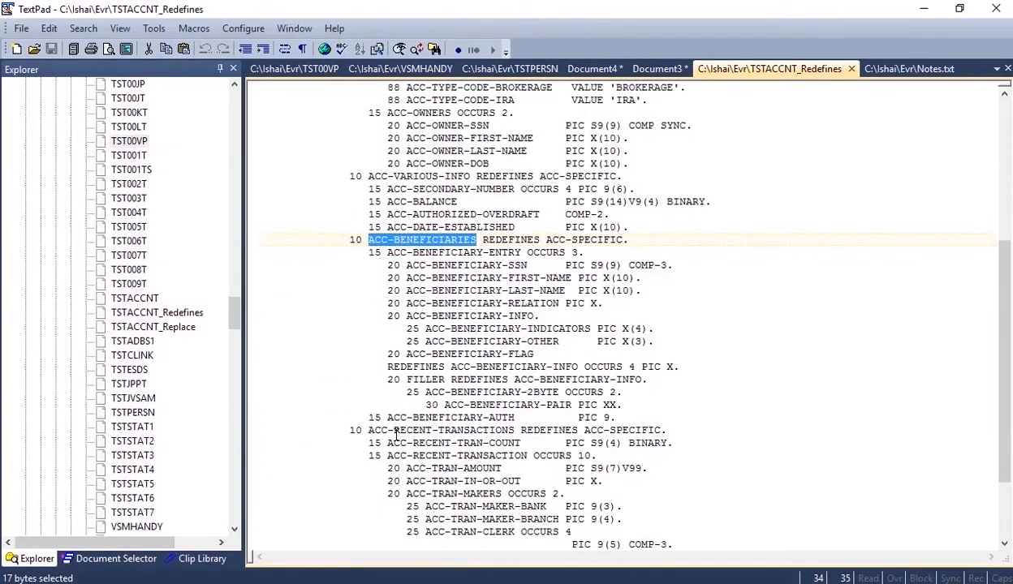
pyautogui.moveTo(368, 431); pyautogui.dragTo(511, 430)
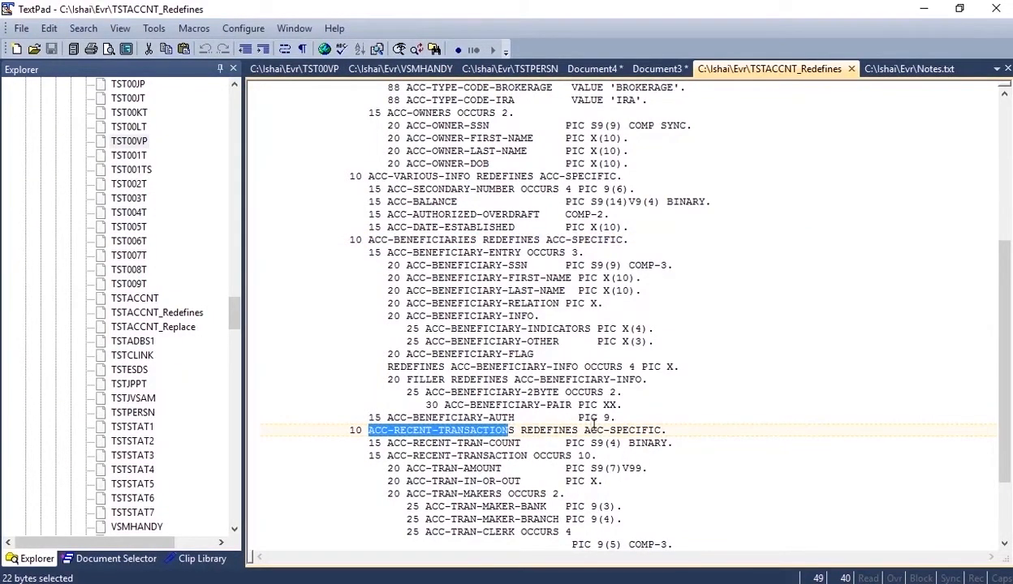
pyautogui.scroll(6, 584, 357)
pyautogui.scroll(1, 578, 349)
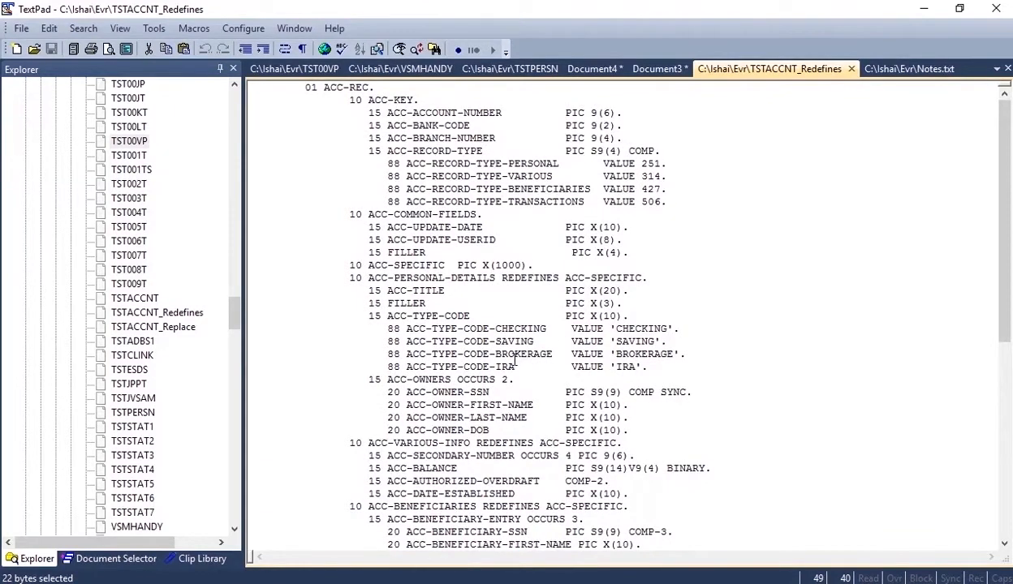
# Switch back to Task Event Recorder in the browser and select the TITLE, OWNER-SSN, BALANCE and BENEFICIARY-SSN fields for TSTACC
pyautogui.hotkey('alt', 'Tab')
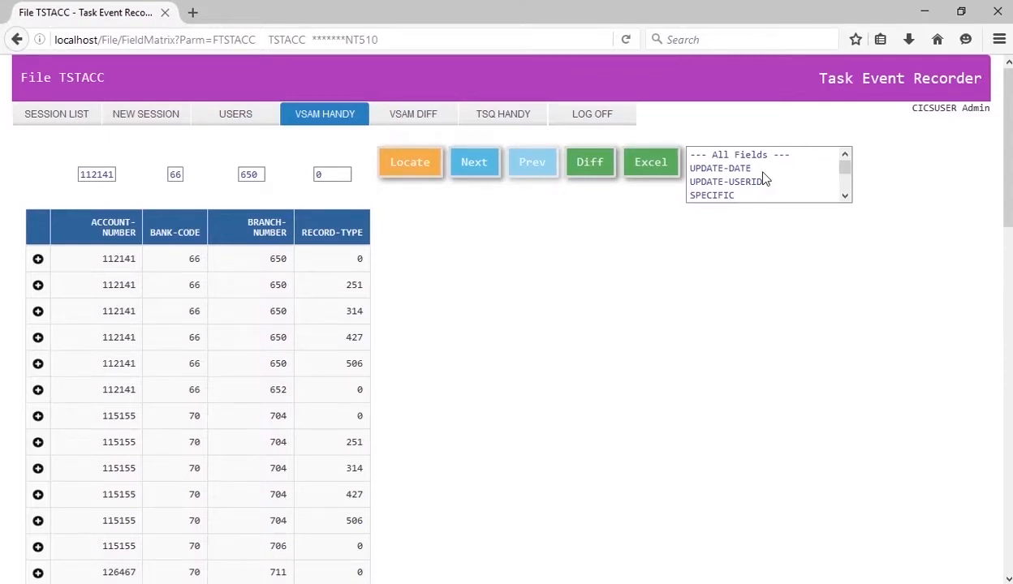
pyautogui.scroll(-1, 757, 175)
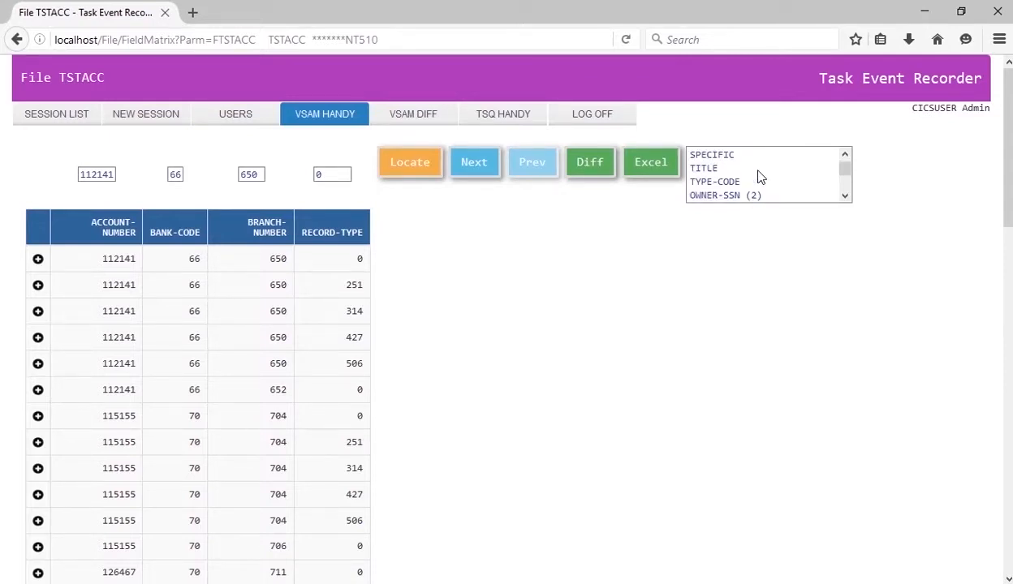
pyautogui.click(703, 171)
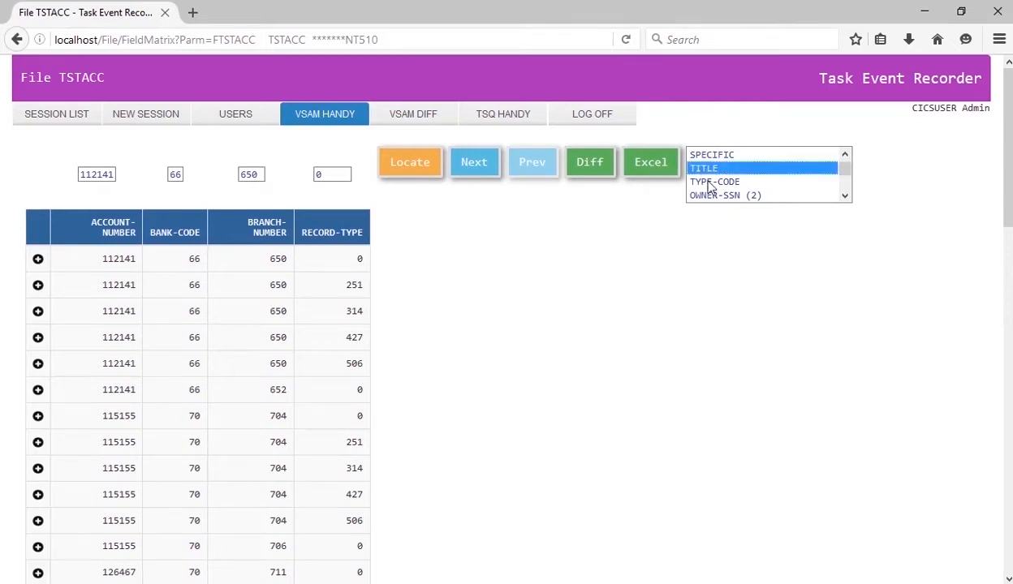
pyautogui.keyDown('ctrl'); pyautogui.click(712, 196); pyautogui.keyUp('ctrl')
pyautogui.keyDown('ctrl'); pyautogui.click(726, 181); pyautogui.keyUp('ctrl')
pyautogui.scroll(-1, 743, 176)
pyautogui.scroll(-1, 742, 176)
pyautogui.keyDown('ctrl'); pyautogui.click(709, 184); pyautogui.keyUp('ctrl')
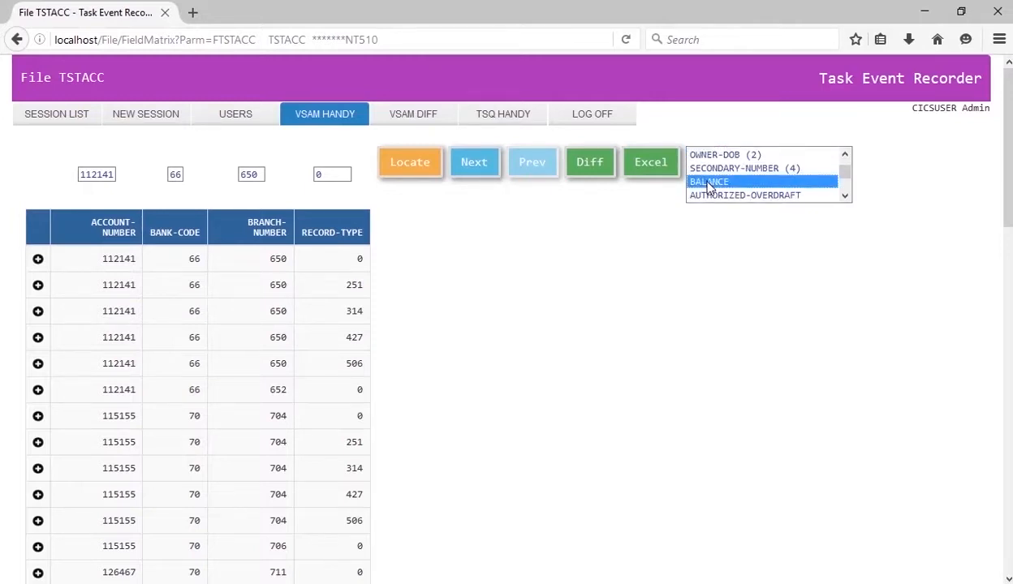
pyautogui.scroll(-1, 708, 185)
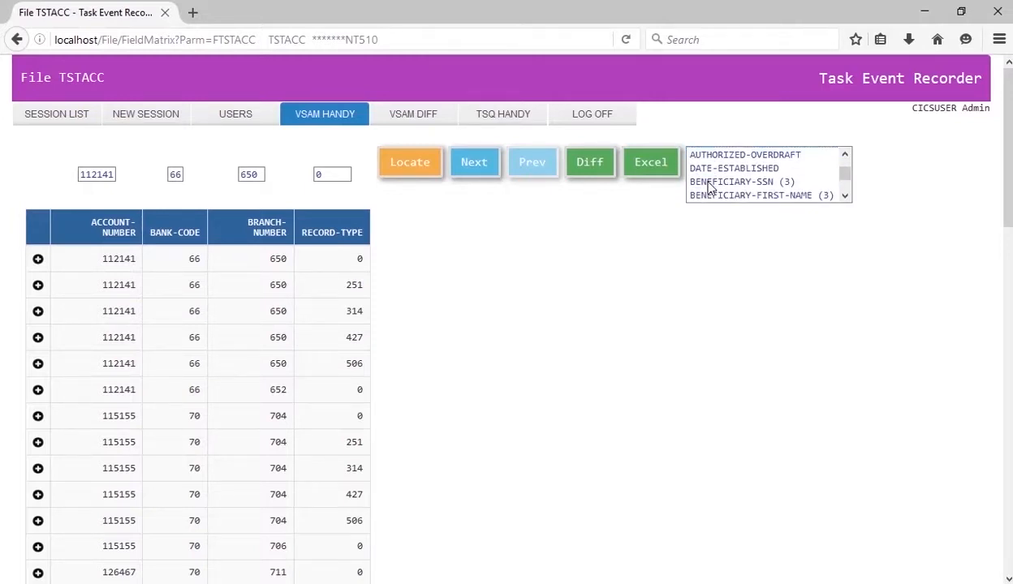
pyautogui.keyDown('ctrl'); pyautogui.click(710, 184); pyautogui.keyUp('ctrl')
# Add TRAN-AMOUNT and RECENT-TRAN-COUNT to the field selection and redisplay the records with the chosen fields
pyautogui.scroll(-2, 710, 187)
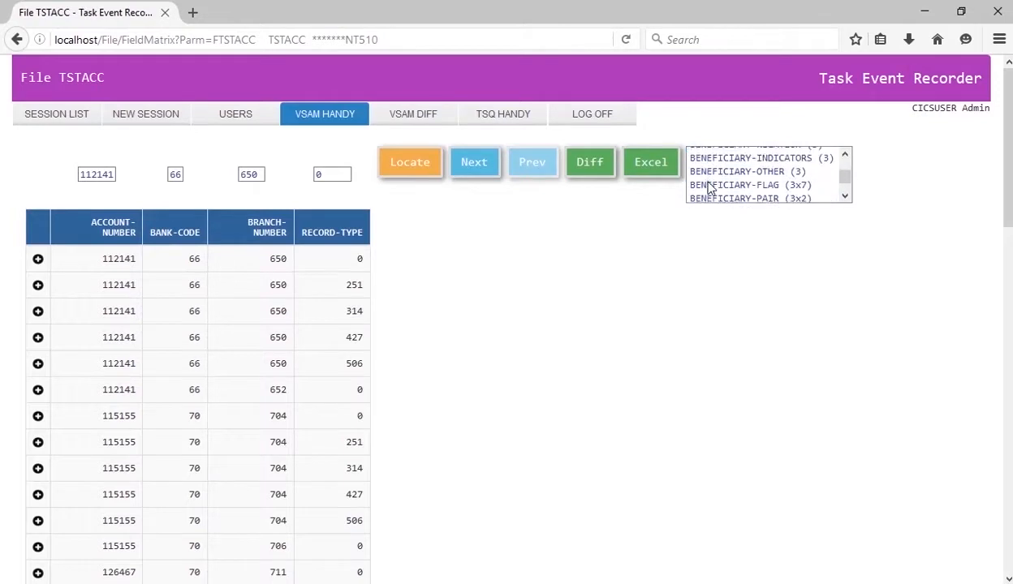
pyautogui.scroll(-1, 710, 187)
pyautogui.scroll(-1, 708, 185)
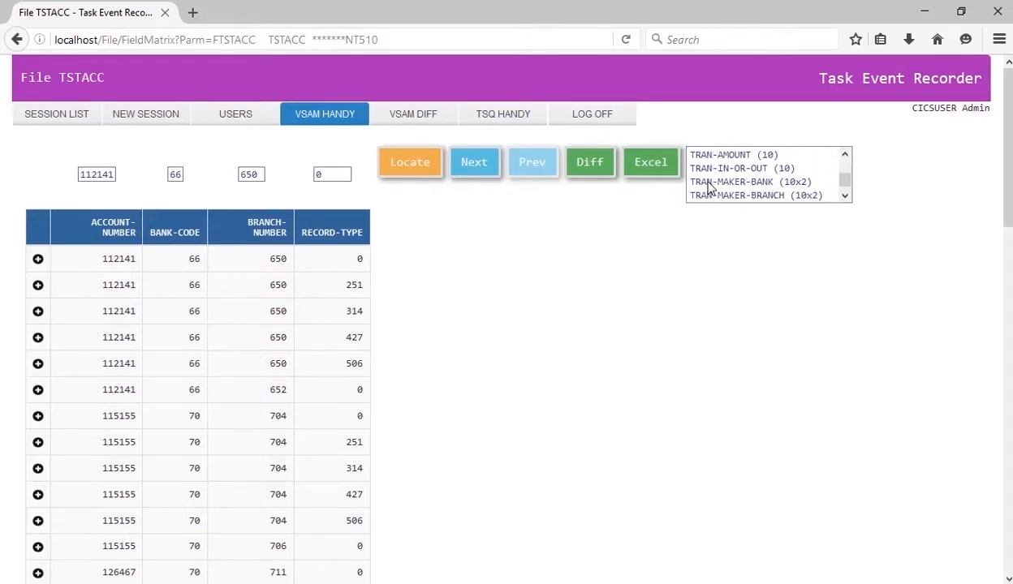
pyautogui.keyDown('ctrl'); pyautogui.click(703, 156); pyautogui.keyUp('ctrl')
pyautogui.scroll(1, 708, 174)
pyautogui.scroll(1, 709, 173)
pyautogui.scroll(-1, 712, 182)
pyautogui.scroll(1, 715, 195)
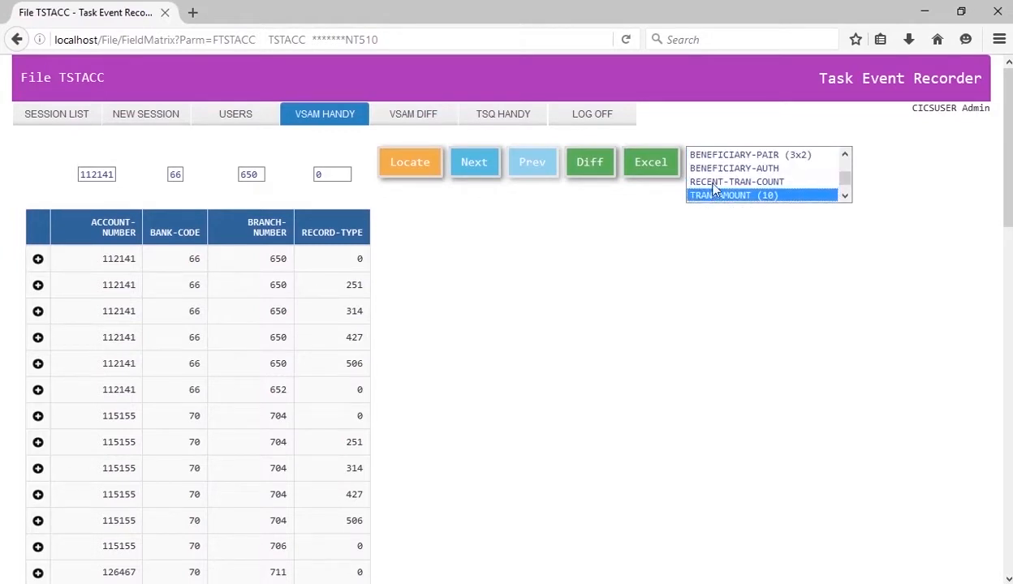
pyautogui.keyDown('ctrl'); pyautogui.click(714, 183); pyautogui.keyUp('ctrl')
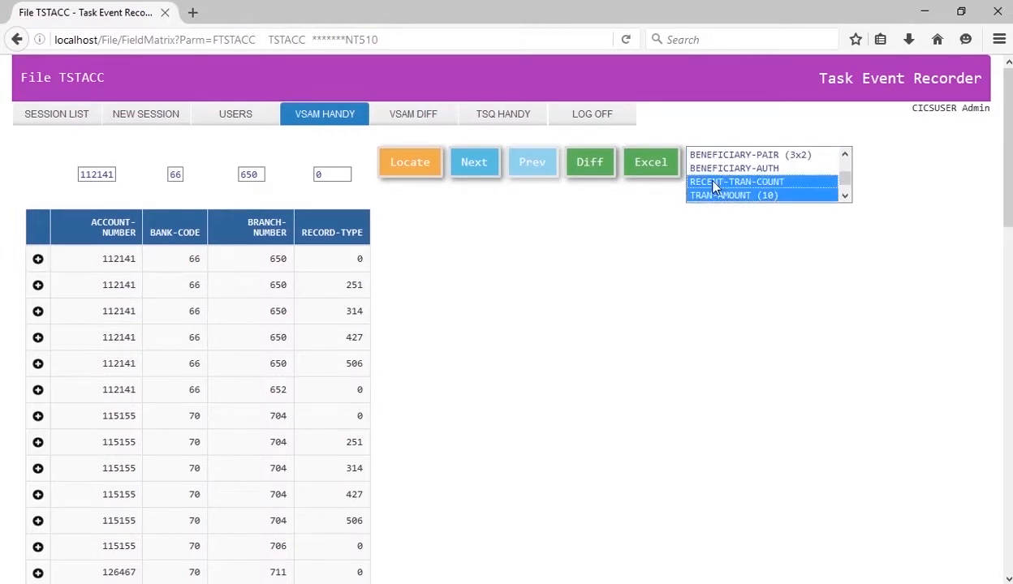
pyautogui.click(408, 165)
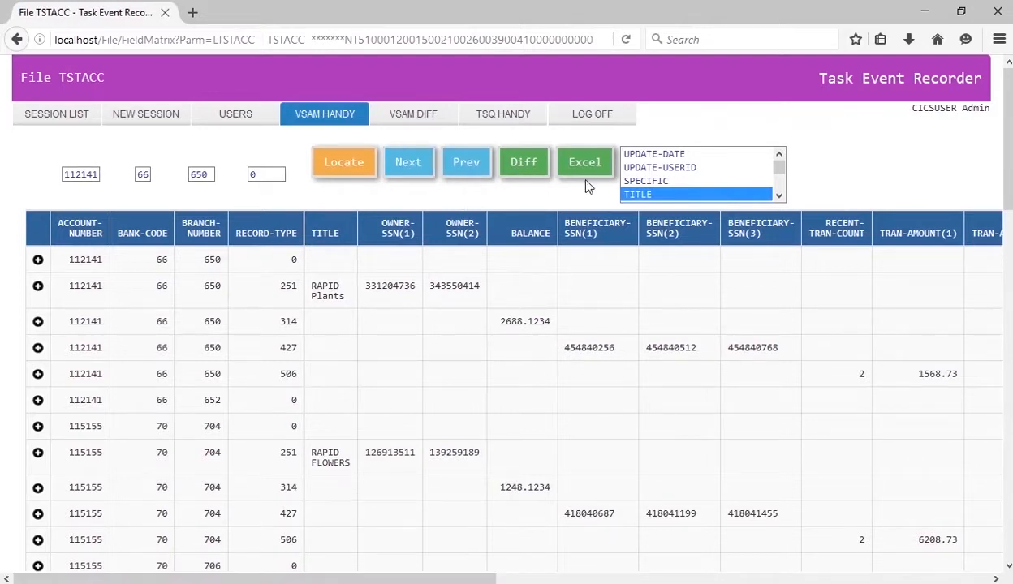
# Examine which selected columns are filled for the first record of type 251
pyautogui.moveTo(366, 579); pyautogui.dragTo(391, 578)
pyautogui.doubleClick(286, 285)
pyautogui.click(271, 296)
pyautogui.moveTo(316, 285); pyautogui.dragTo(486, 298)
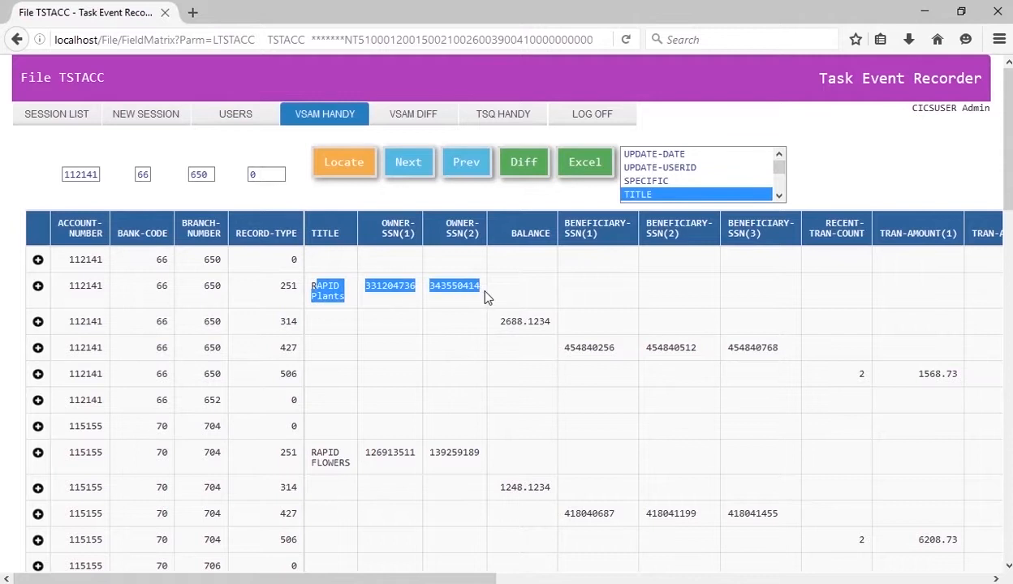
pyautogui.click(432, 292)
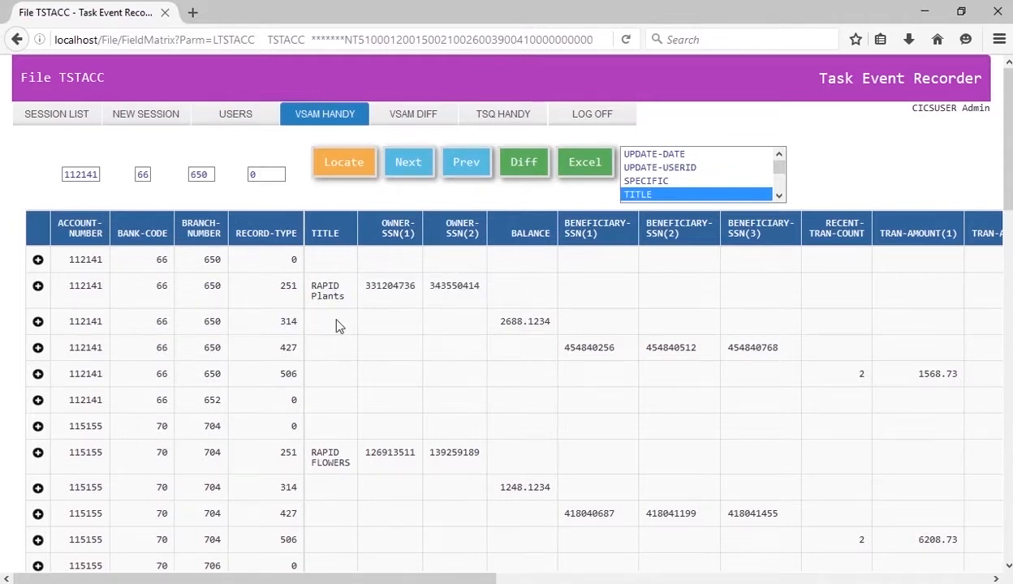
# Check the balance column for the first type 314 record and look through the remaining records in the list
pyautogui.doubleClick(288, 322)
pyautogui.click(550, 323)
pyautogui.scroll(-3, 389, 359)
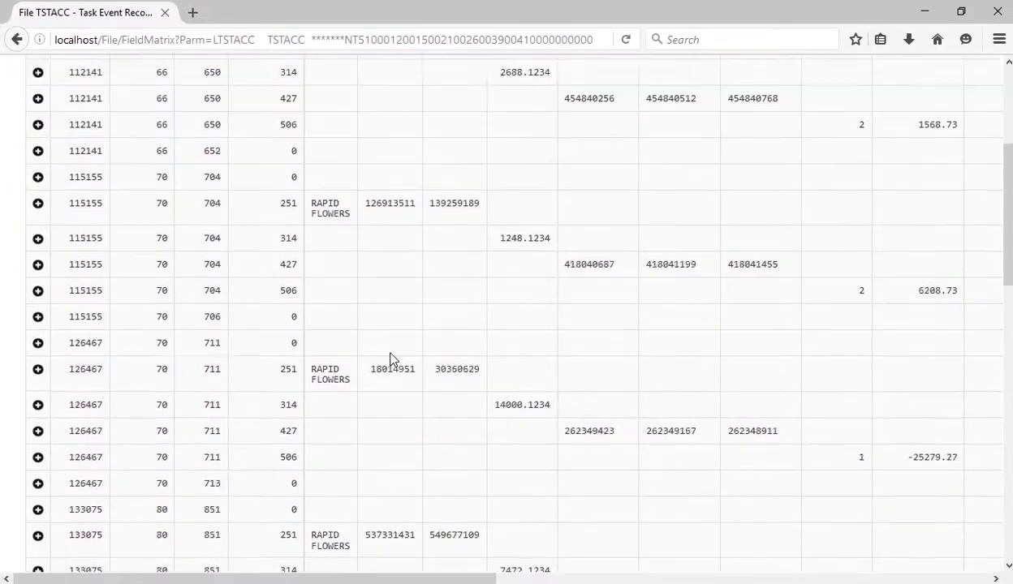
pyautogui.scroll(-9, 393, 358)
pyautogui.scroll(12, 406, 357)
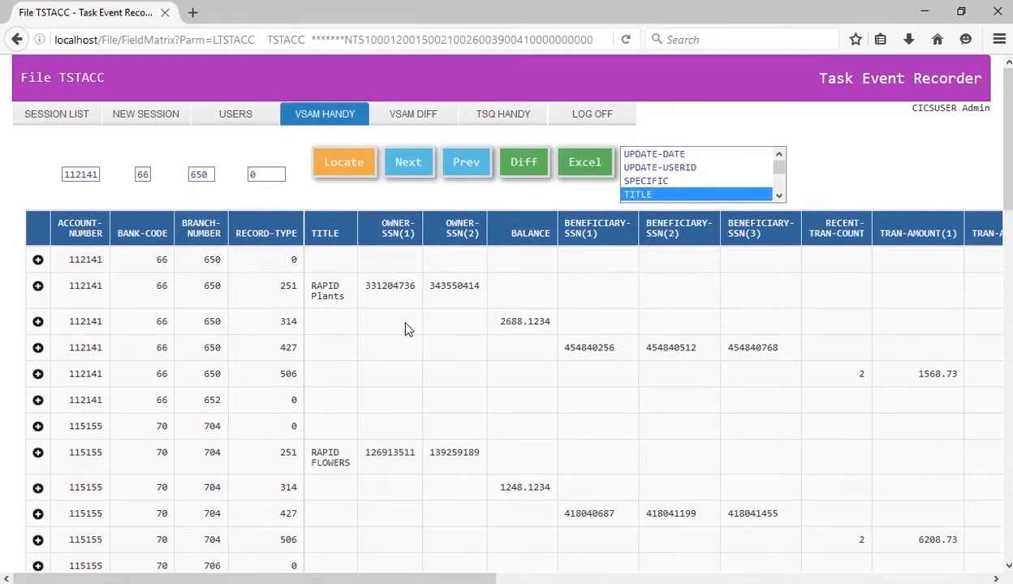
# Expand the first type 251 record to show its detailed field breakdown
pyautogui.click(38, 288)
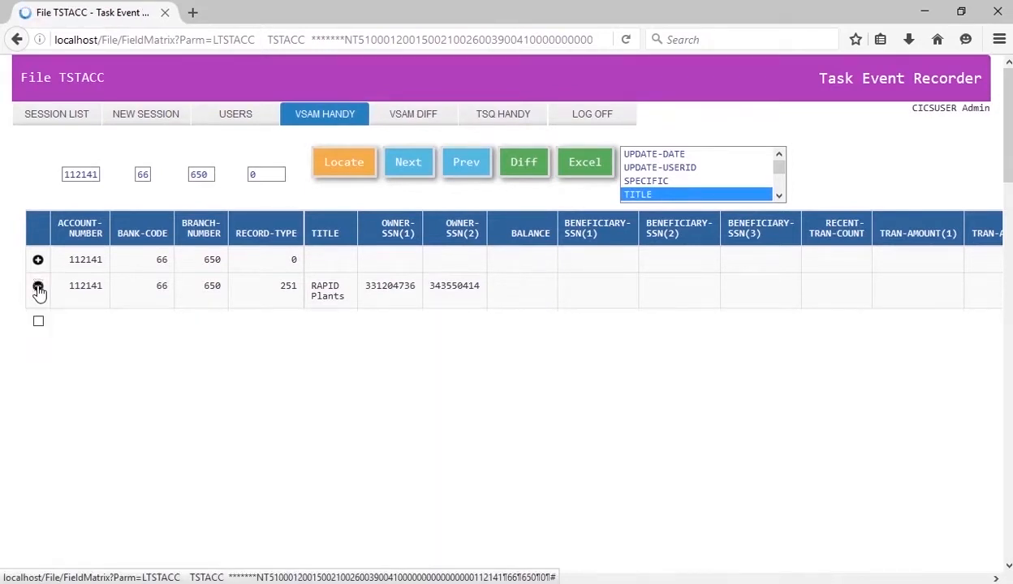
pyautogui.scroll(-2, 861, 389)
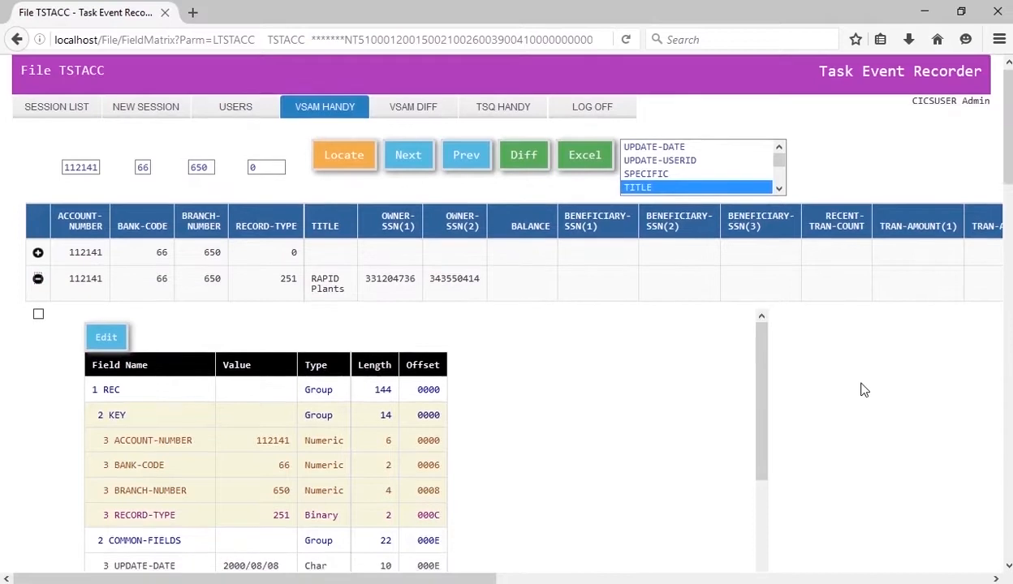
pyautogui.scroll(-5, 615, 344)
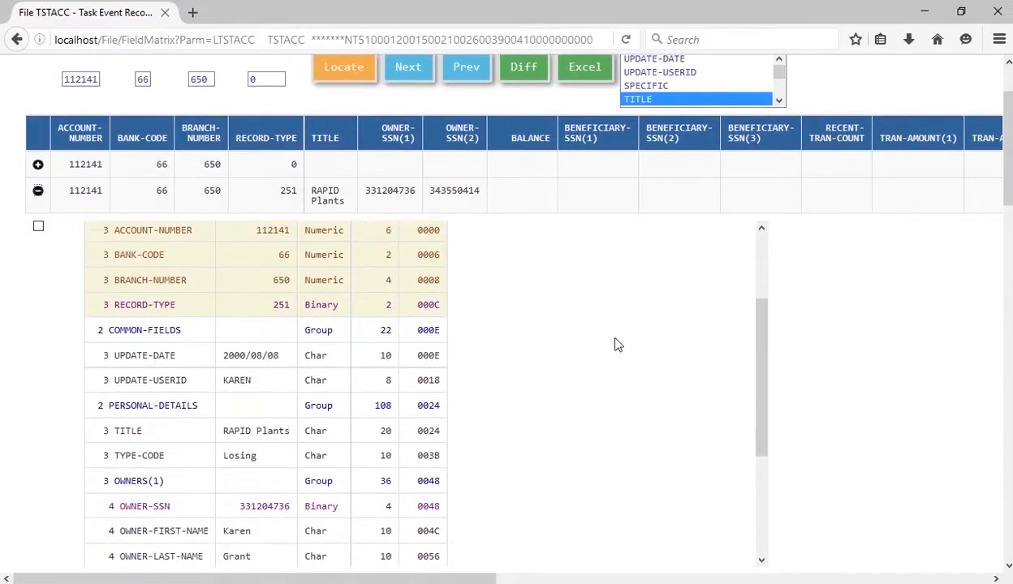
pyautogui.scroll(3, 615, 344)
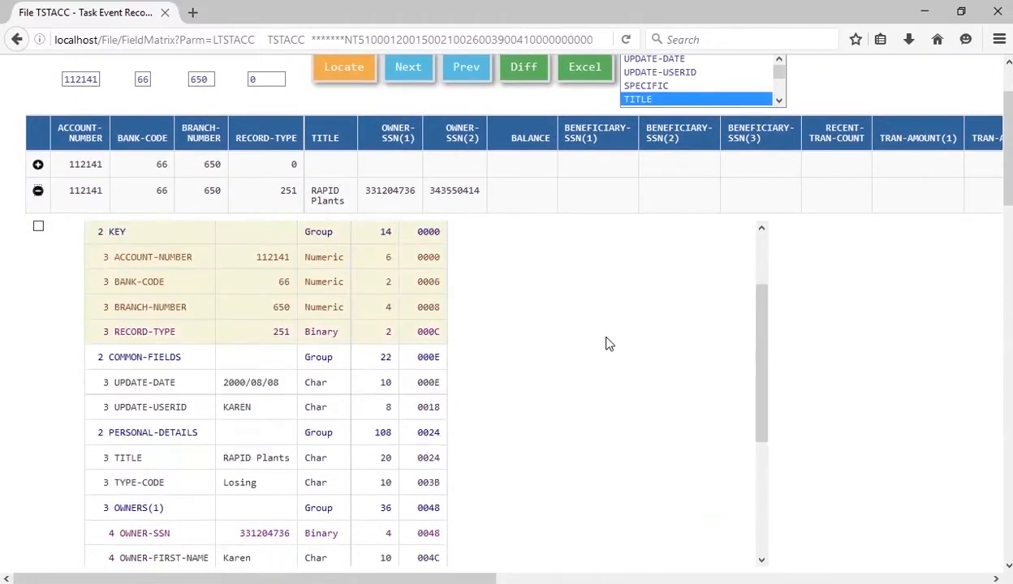
# Compare the type 251 record's RECORD-TYPE with the PERSONAL-DETAILS and OWNERS fields in its expanded layout
pyautogui.doubleClick(288, 192)
pyautogui.click(266, 196)
pyautogui.scroll(-3, 413, 400)
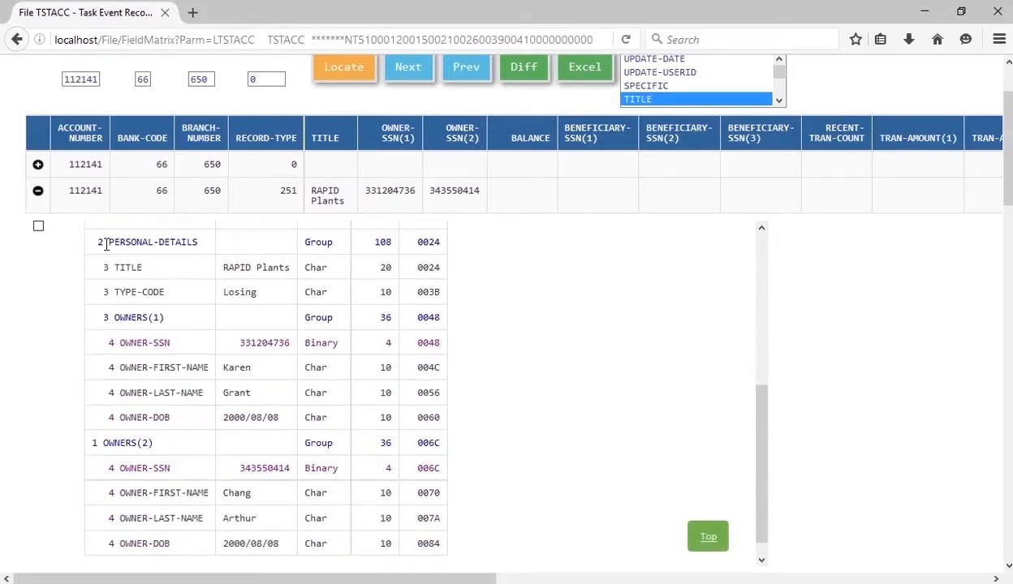
pyautogui.scroll(3, 423, 355)
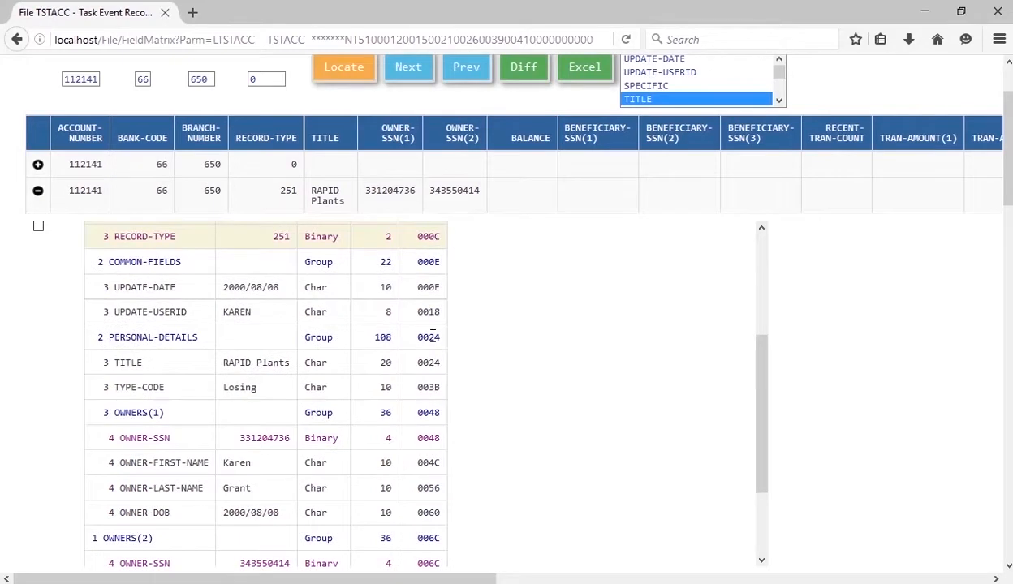
pyautogui.scroll(-3, 819, 329)
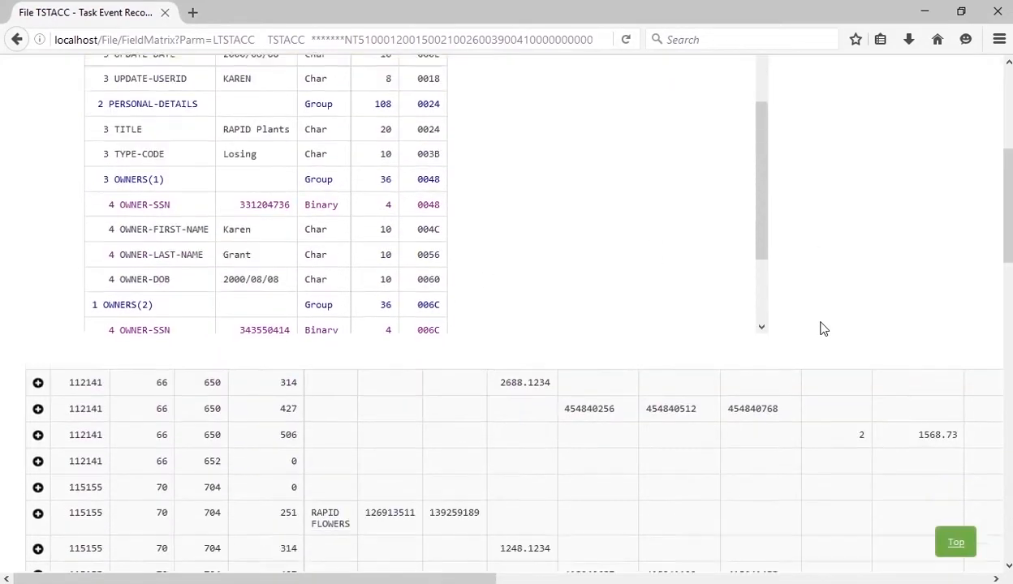
pyautogui.scroll(-1, 820, 328)
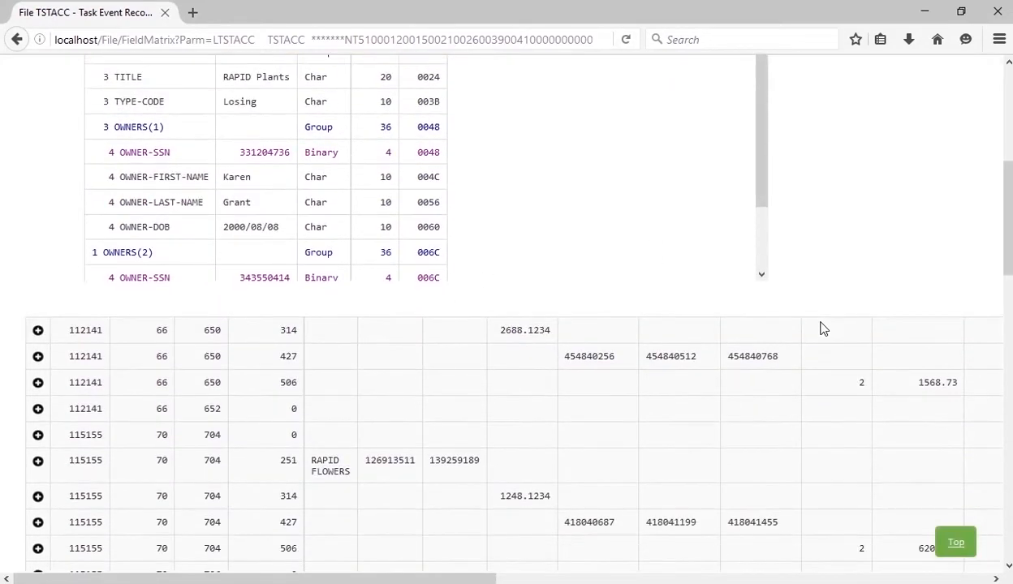
# Expand the first type 314 record and view its VARIOUS-INFO fields
pyautogui.click(38, 331)
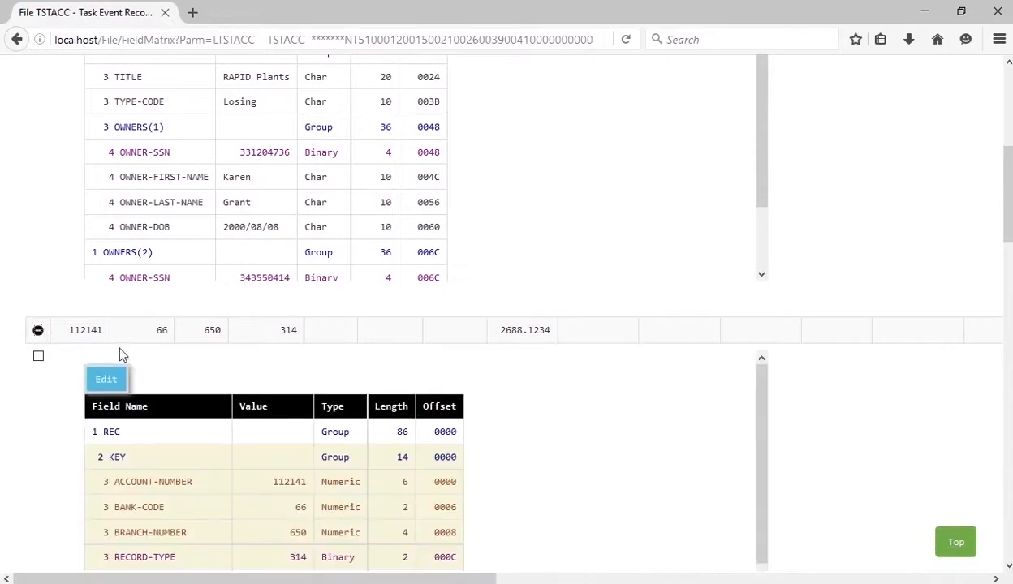
pyautogui.scroll(-2, 761, 369)
pyautogui.scroll(-2, 819, 370)
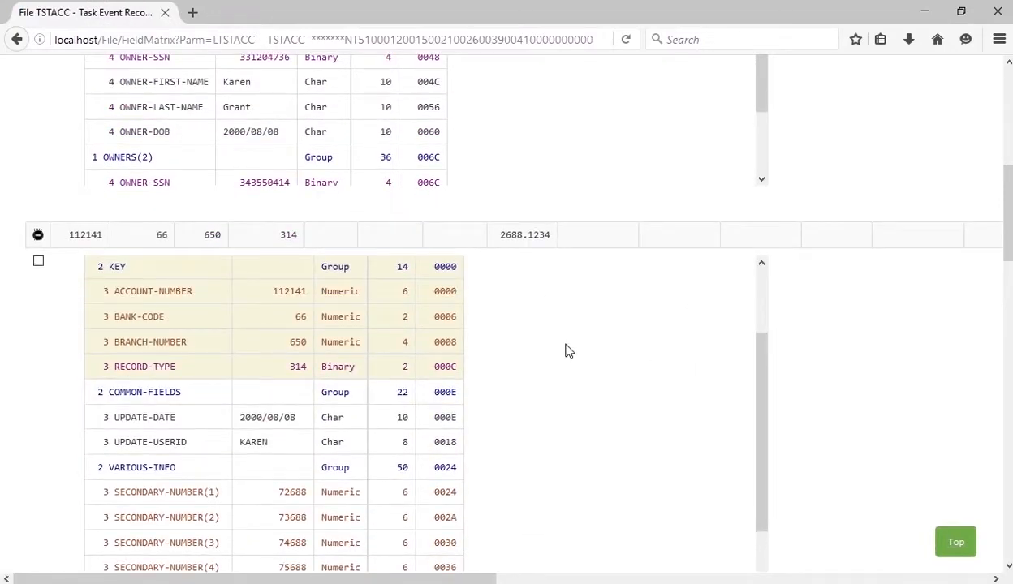
# Examine the fields of the type 314 record's VARIOUS-INFO group and compare them with the expanded type 251 layout
pyautogui.scroll(-2, 565, 349)
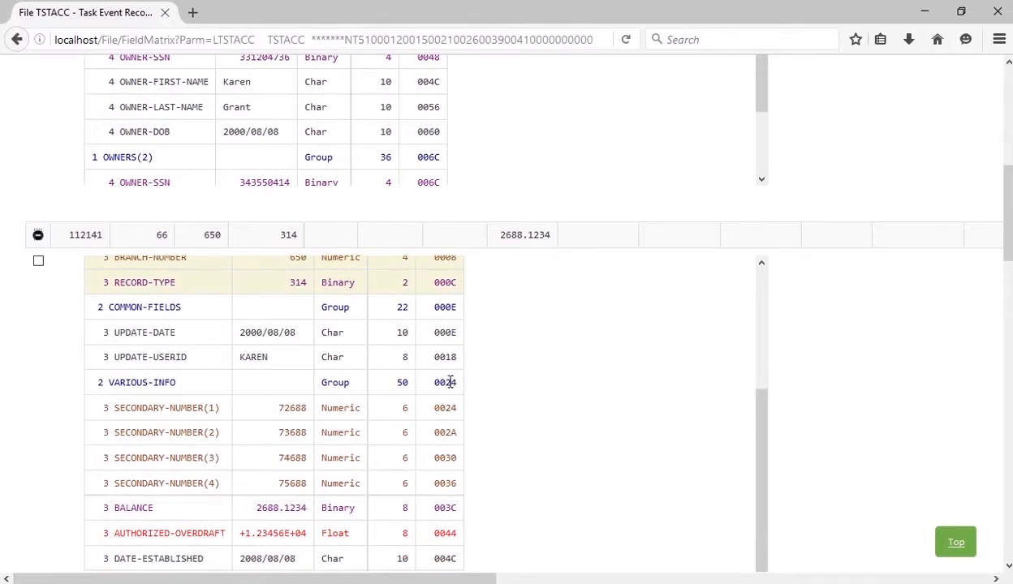
pyautogui.moveTo(107, 383); pyautogui.dragTo(180, 392)
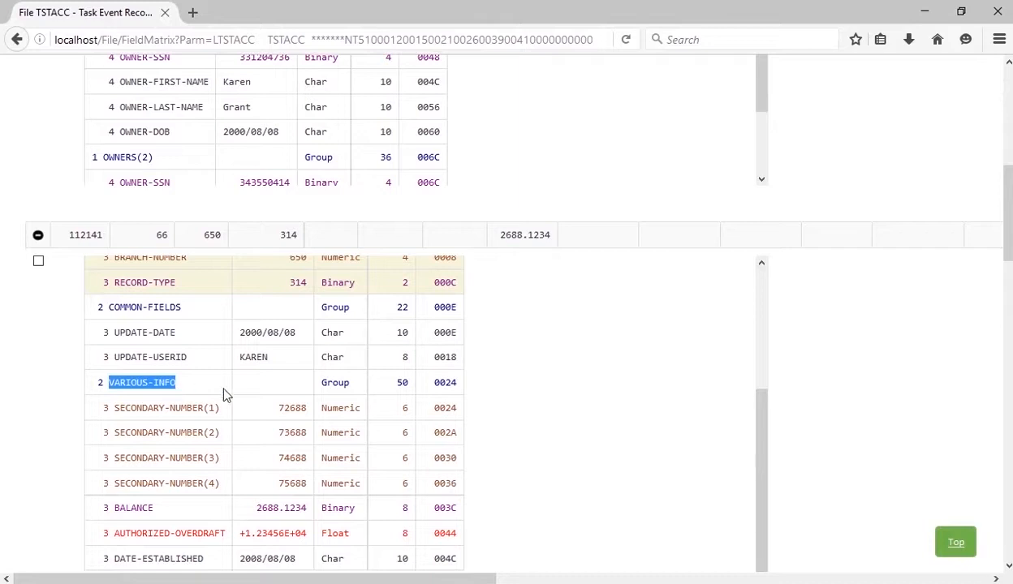
pyautogui.scroll(-4, 274, 381)
pyautogui.scroll(5, 568, 361)
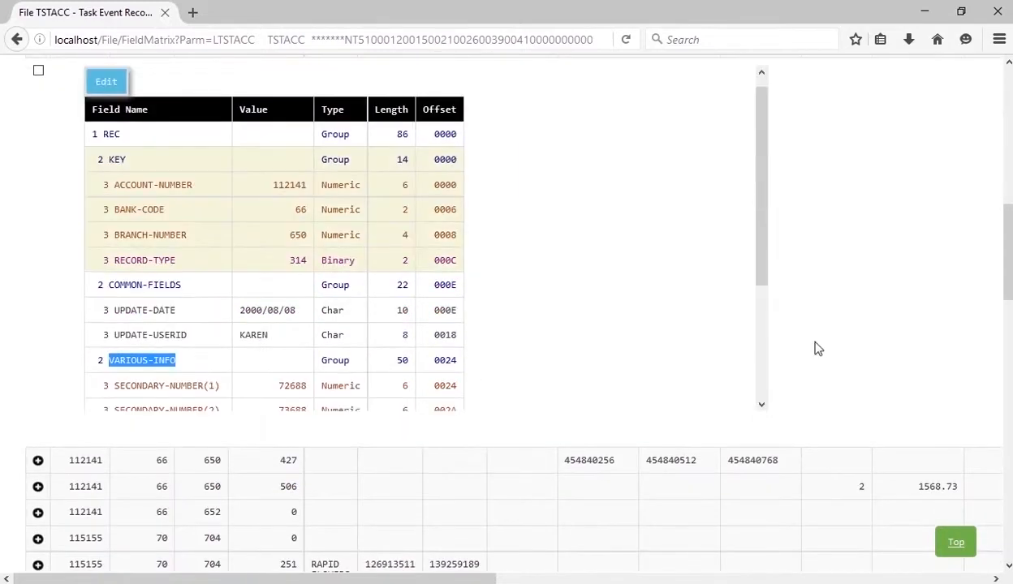
pyautogui.scroll(8, 917, 314)
pyautogui.scroll(4, 921, 317)
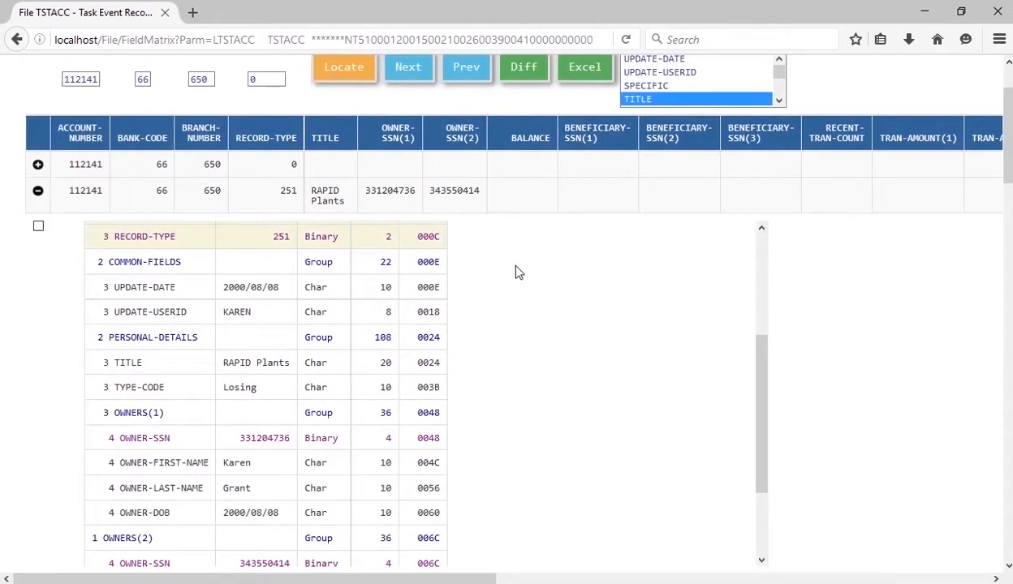
pyautogui.scroll(-8, 830, 316)
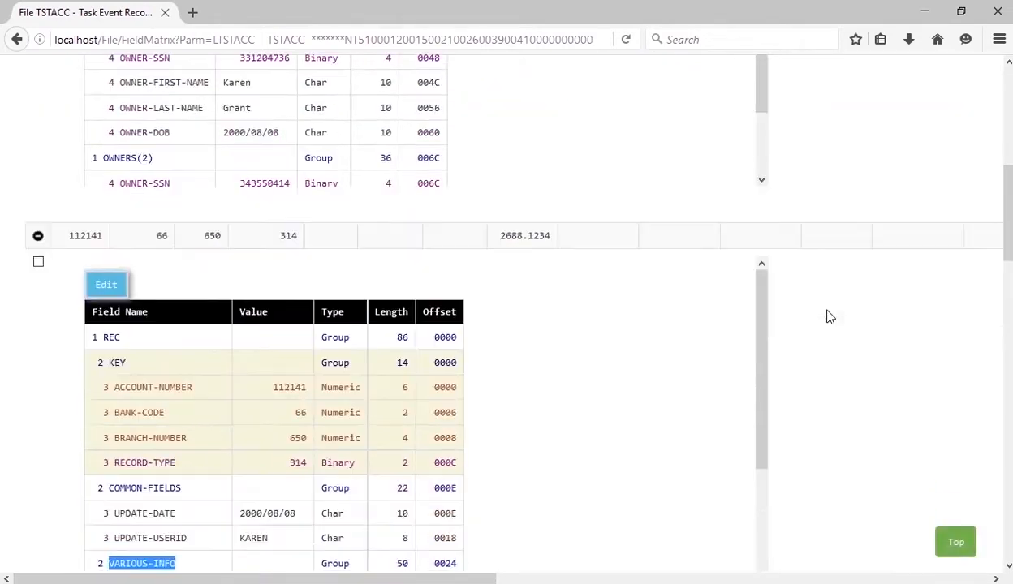
# Collapse the type 314 record, then mark the RAPID Plants and RAPID FLOWERS type 251 records and run Diff on them
pyautogui.click(37, 237)
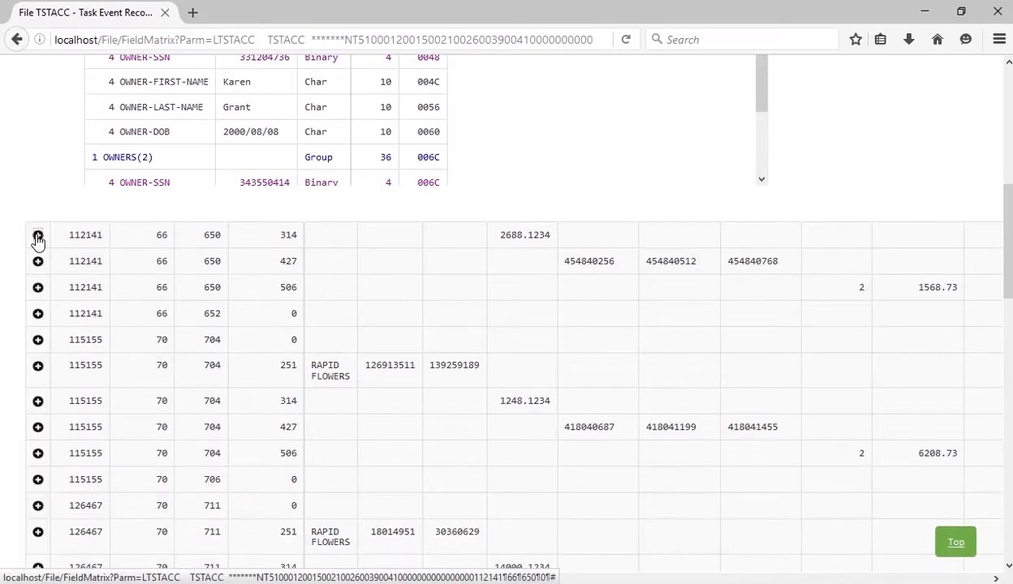
pyautogui.click(38, 366)
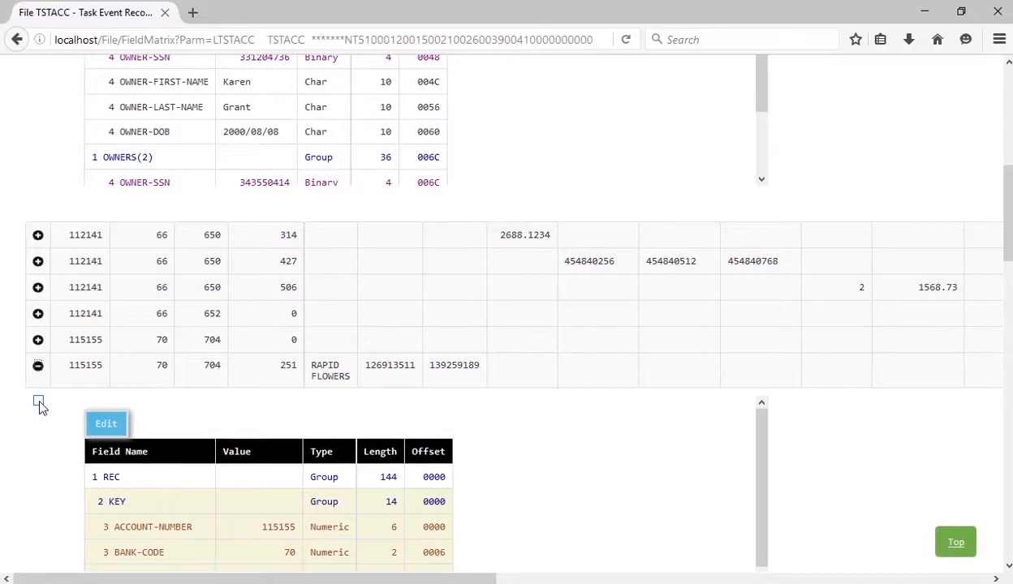
pyautogui.click(38, 401)
pyautogui.scroll(6, 315, 337)
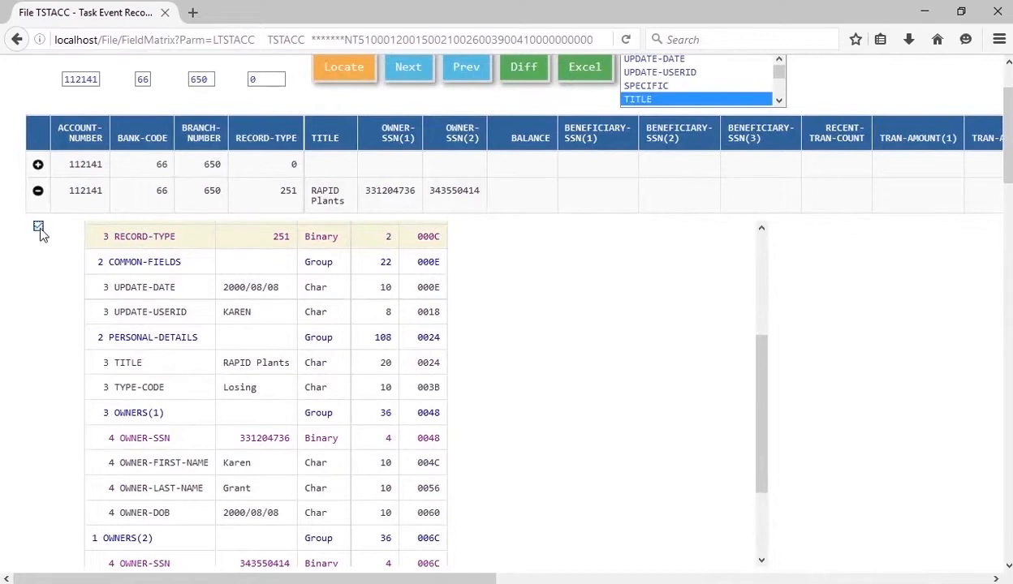
pyautogui.scroll(5, 262, 276)
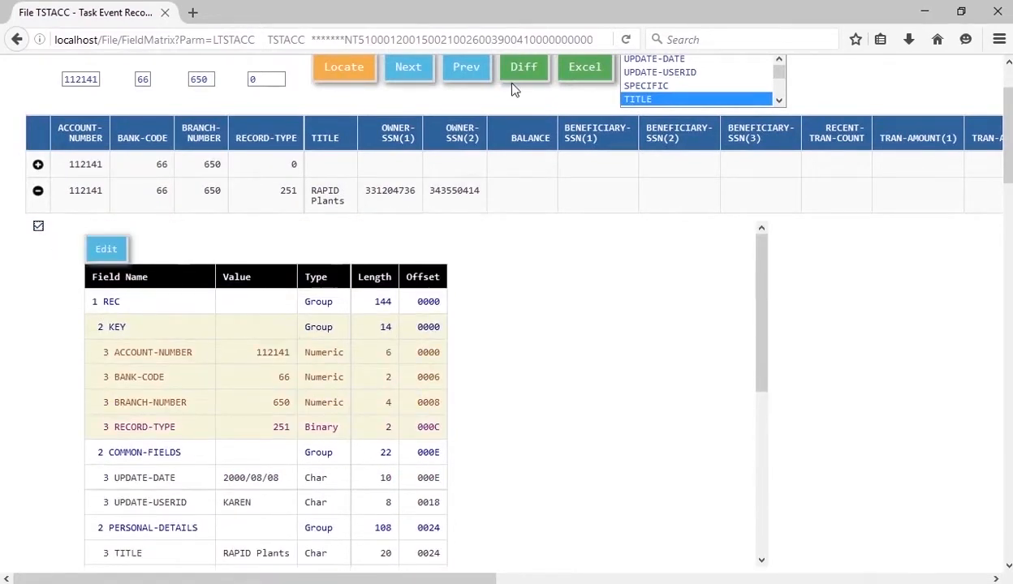
pyautogui.click(521, 73)
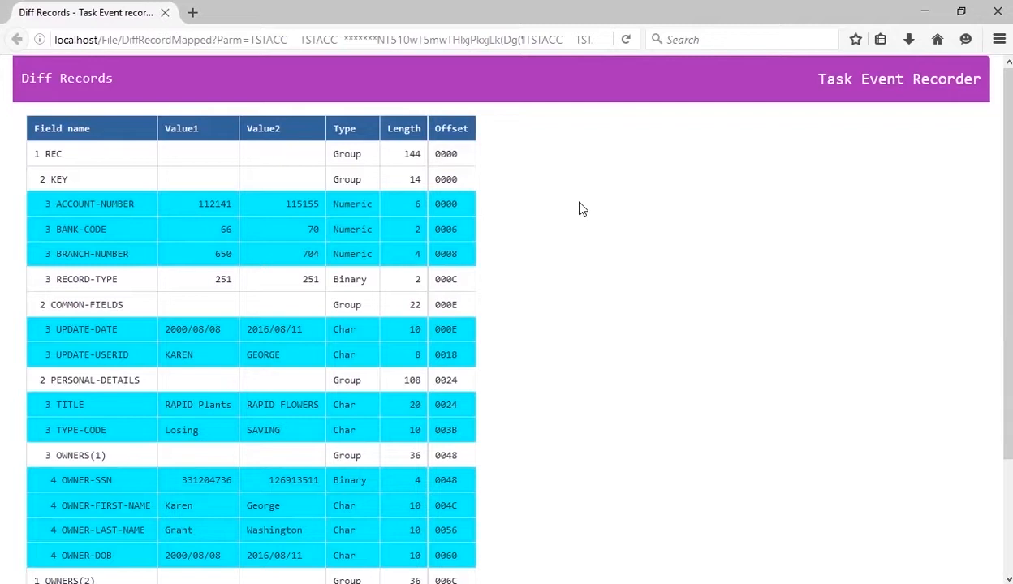
# Read through the field-by-field differences between the two type 251 records and close the comparison
pyautogui.scroll(-2, 582, 208)
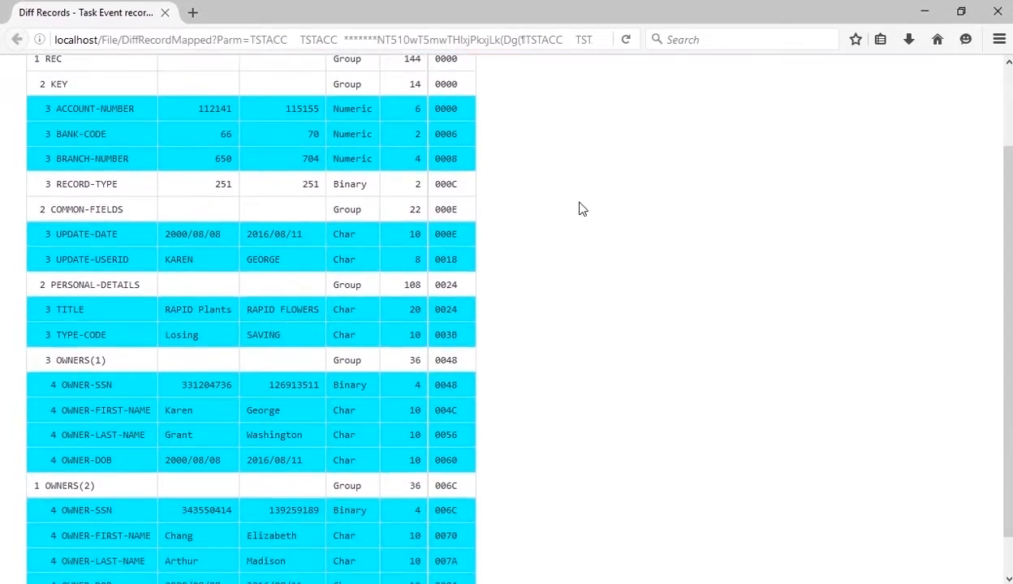
pyautogui.scroll(-1, 588, 207)
pyautogui.scroll(3, 589, 208)
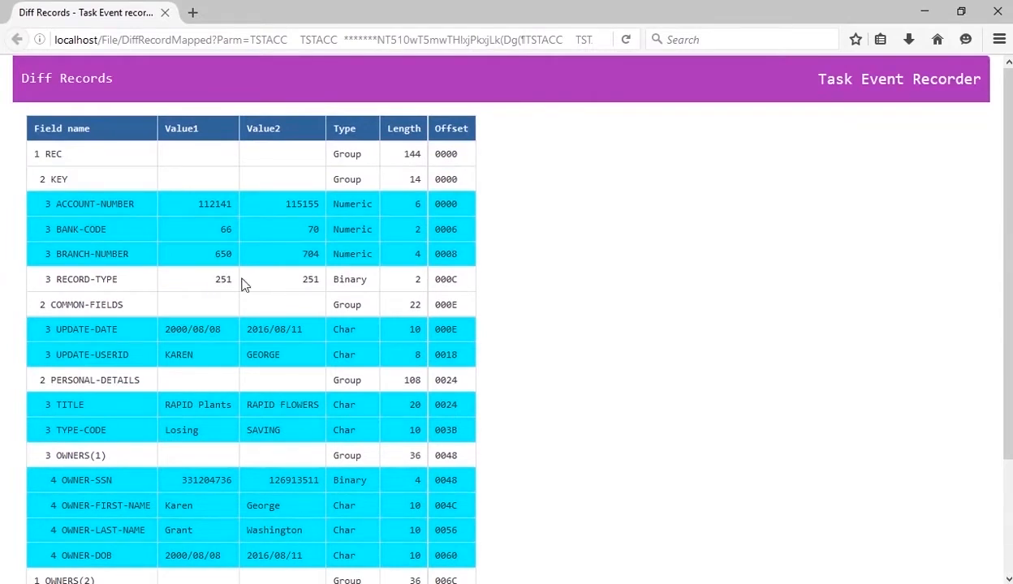
pyautogui.click(167, 13)
# Open the RAPID Plants type 251 record for editing and replace its UPDATE-USERID with another user's name
pyautogui.scroll(-3, 855, 327)
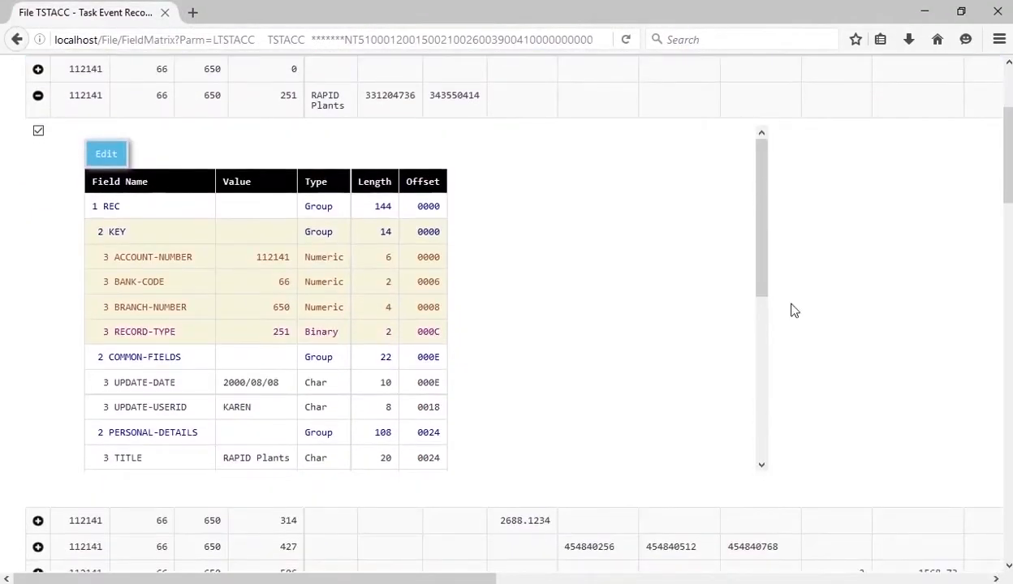
pyautogui.click(108, 154)
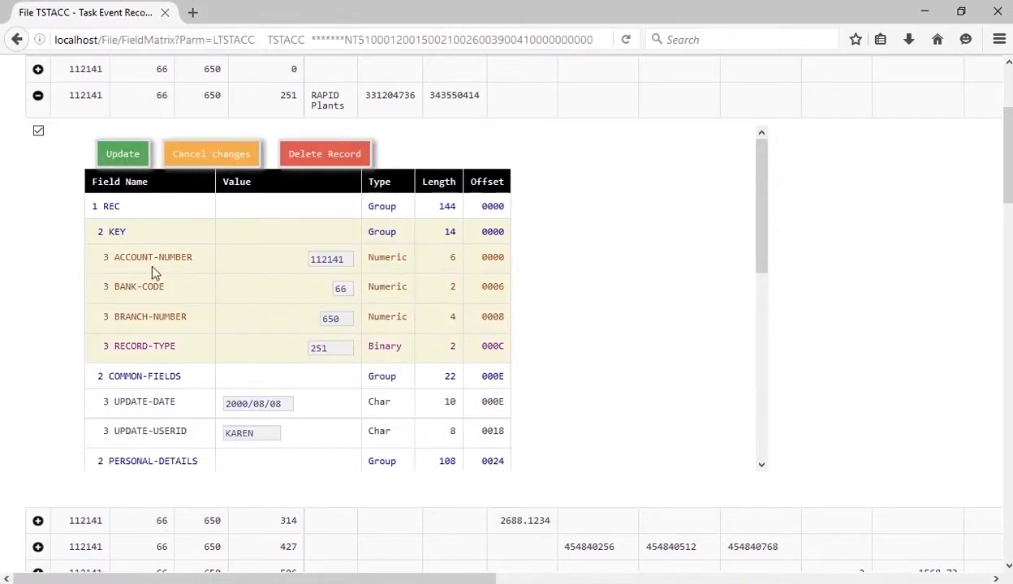
pyautogui.scroll(-2, 168, 286)
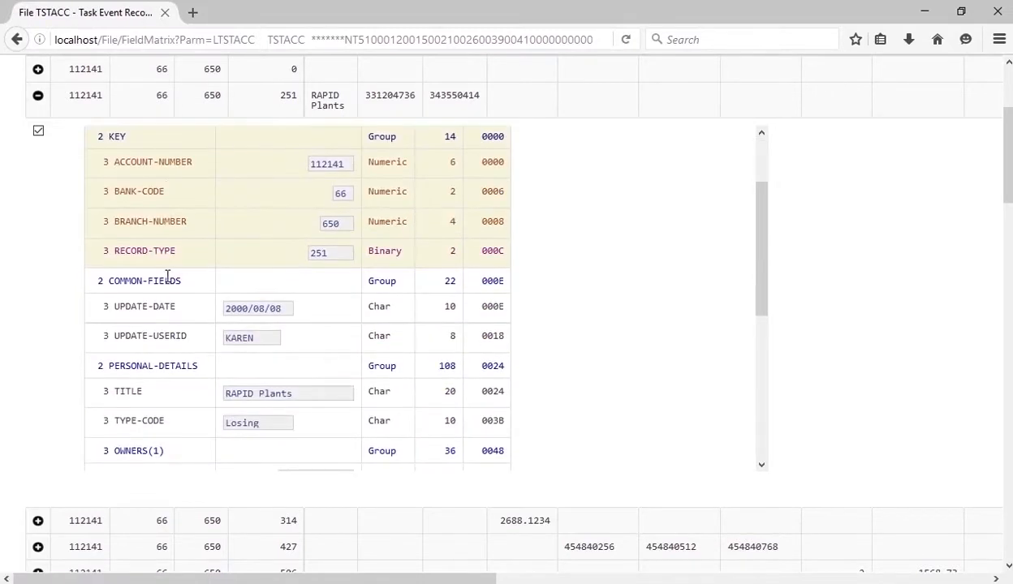
pyautogui.scroll(-2, 168, 278)
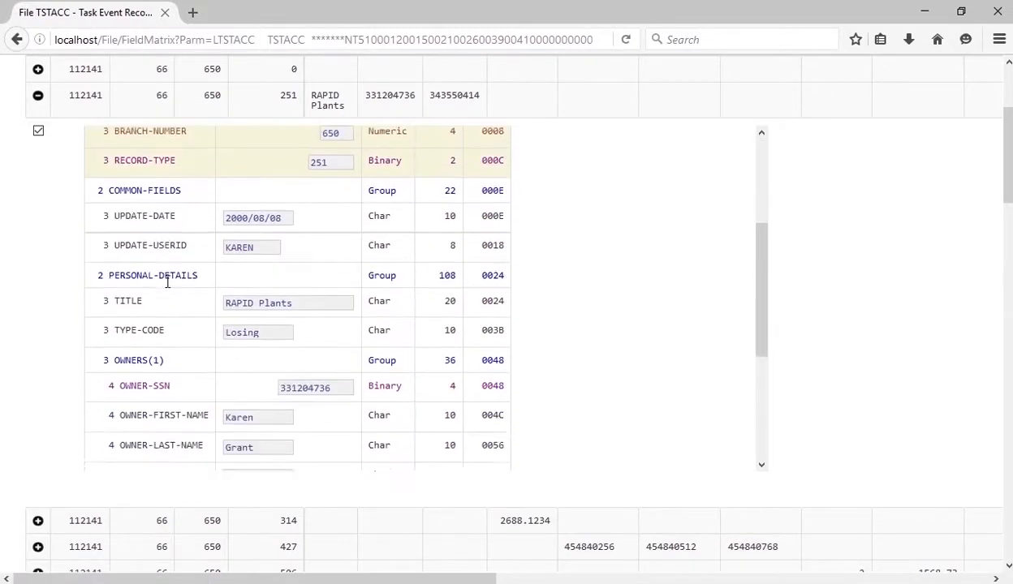
pyautogui.click(326, 241)
pyautogui.doubleClick(269, 242)
pyautogui.write('Joan')
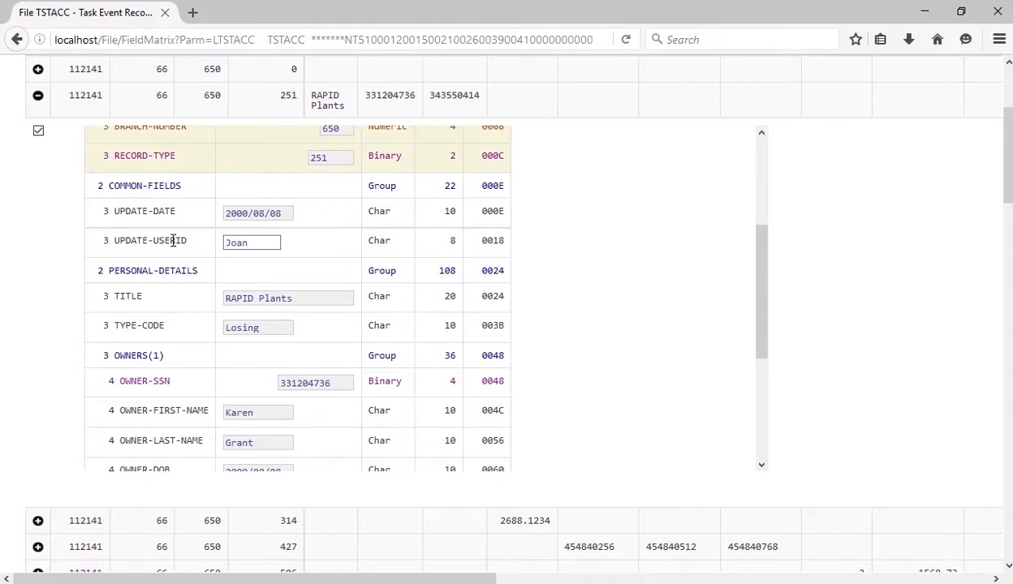
# Set the record's TITLE to Wedding Planner and replace the first owner's OWNER-FIRST-NAME with a different first name
pyautogui.click(284, 298)
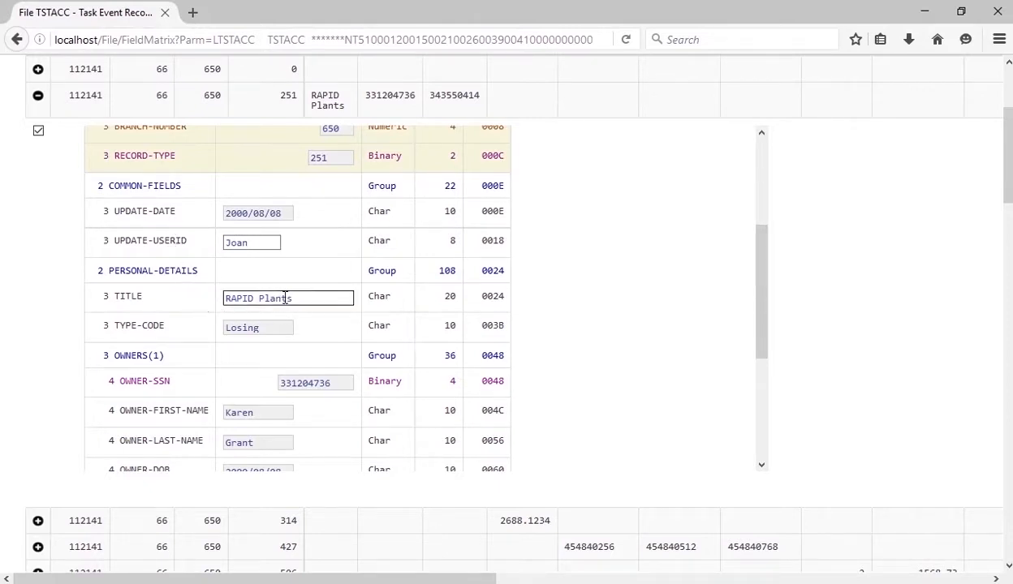
pyautogui.moveTo(302, 294); pyautogui.dragTo(4, 271)
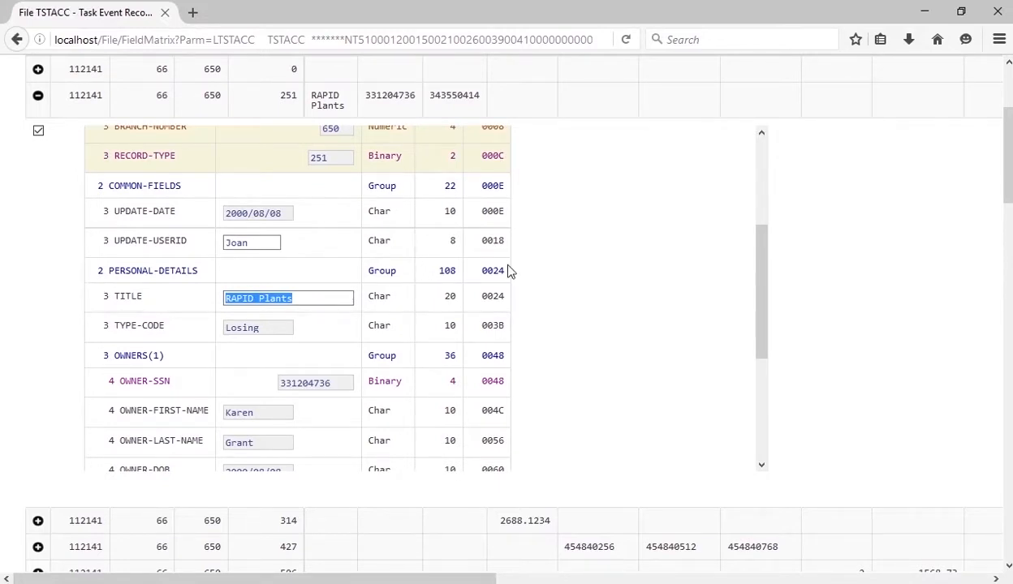
pyautogui.write('Wedding')
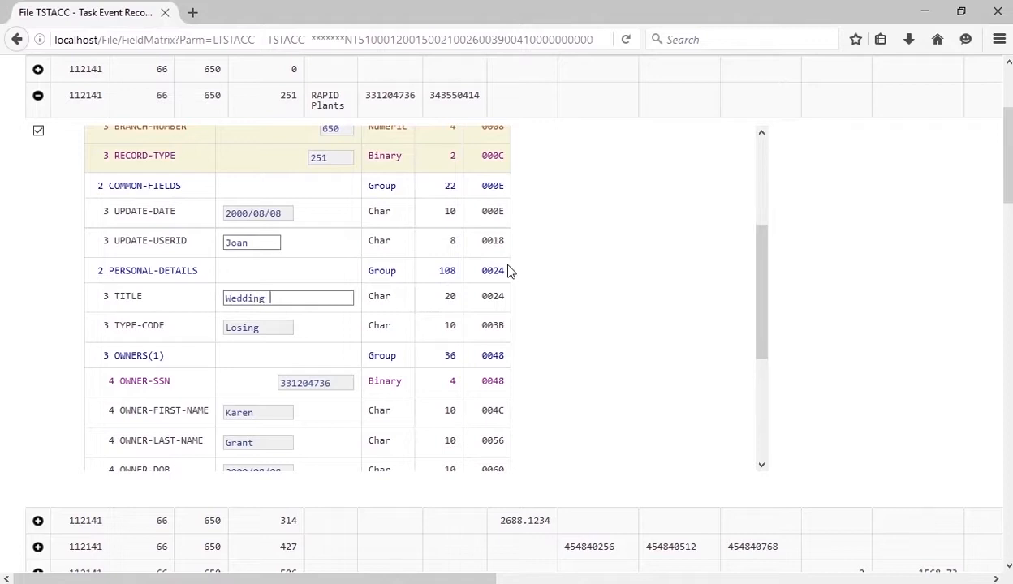
pyautogui.write(' Planner')
pyautogui.click(260, 412)
pyautogui.moveTo(282, 411); pyautogui.dragTo(127, 411)
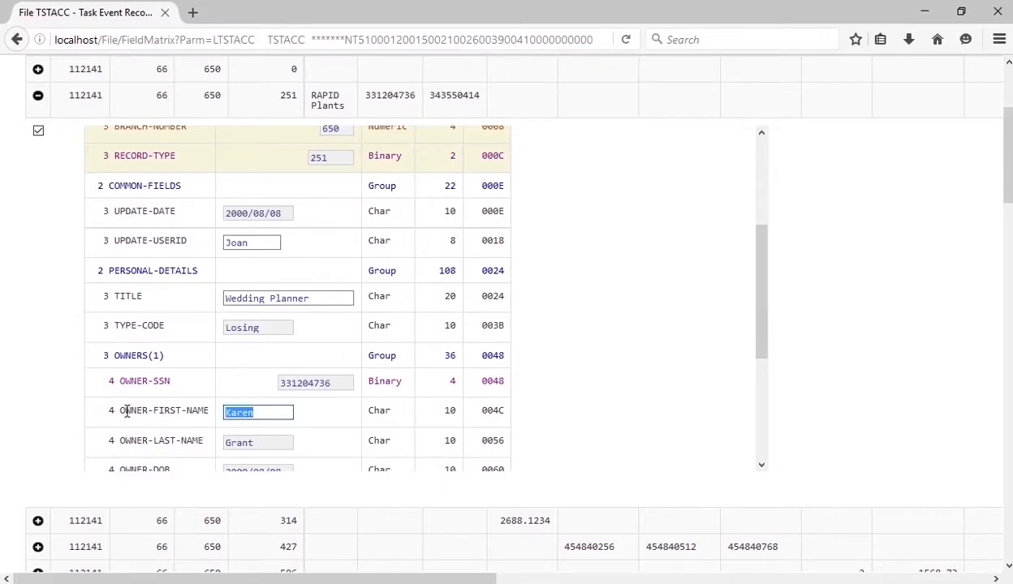
pyautogui.write('Linda')
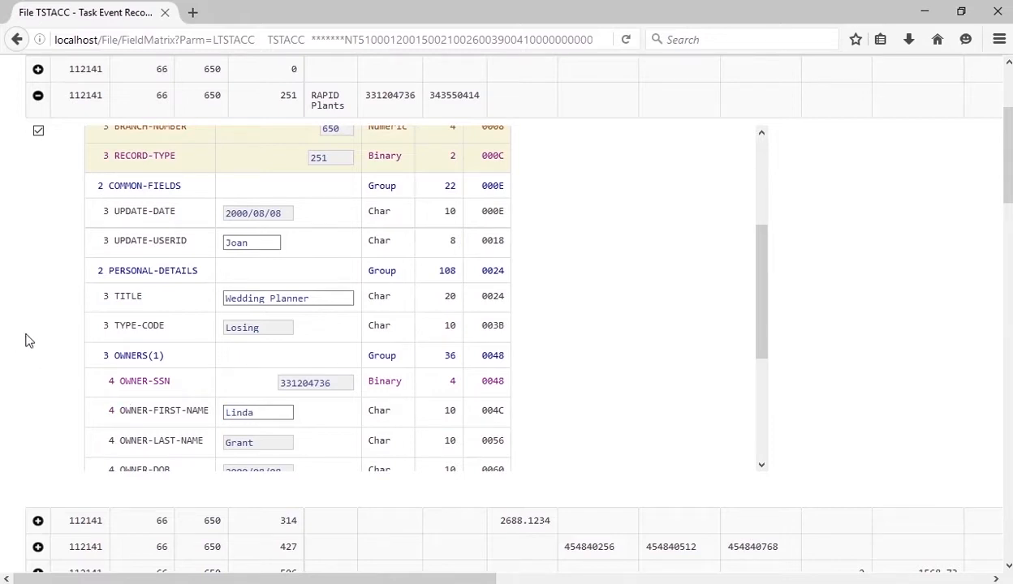
# Save the edited field values to the type 251 record
pyautogui.scroll(3, 32, 340)
pyautogui.scroll(-2, 811, 397)
pyautogui.scroll(3, 692, 384)
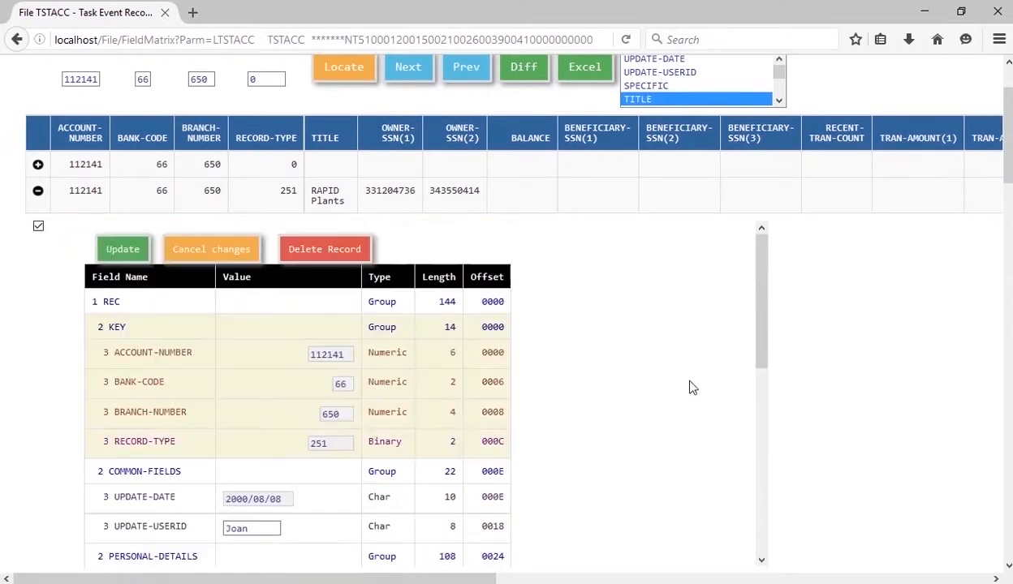
pyautogui.click(123, 250)
pyautogui.click(552, 283)
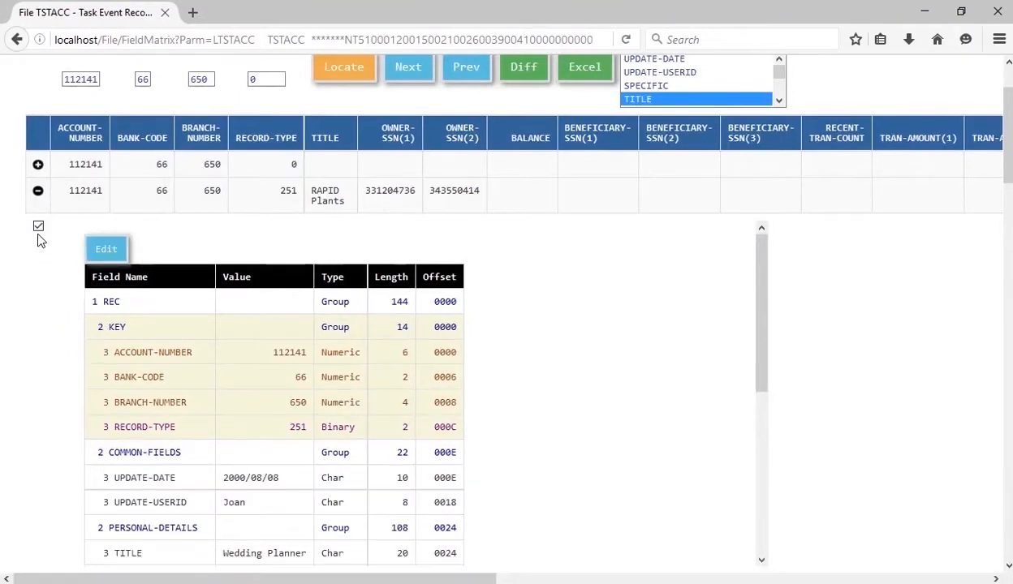
# Page forward to the next set of records and locate records starting from a different account number
pyautogui.scroll(-5, 37, 241)
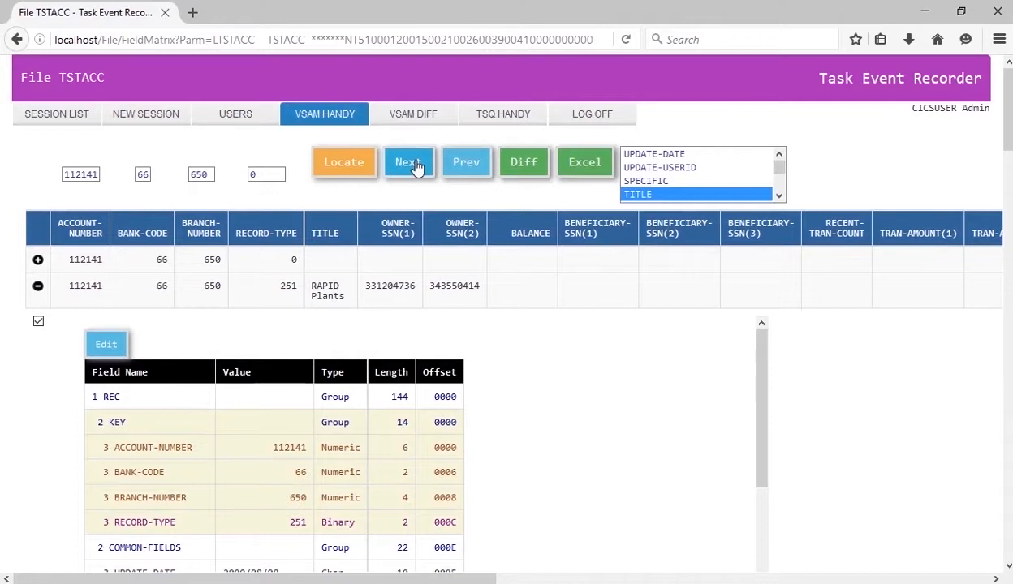
pyautogui.click(414, 165)
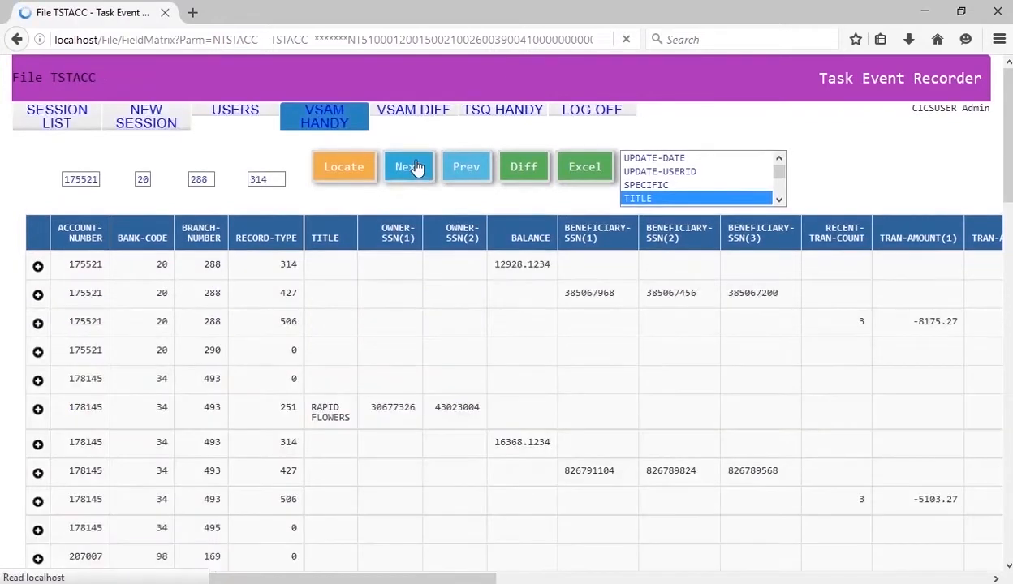
pyautogui.doubleClick(85, 177)
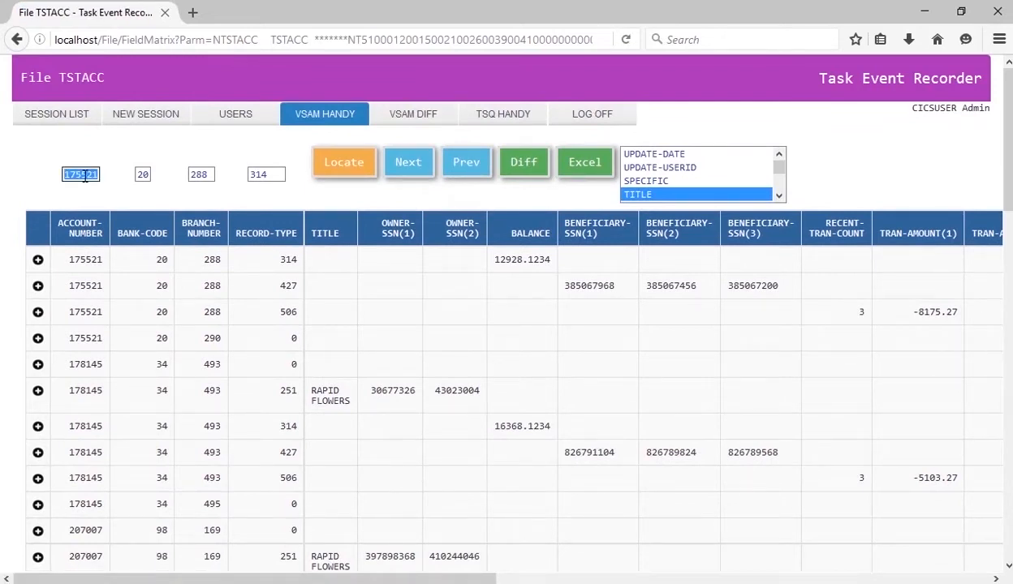
pyautogui.write('333000')
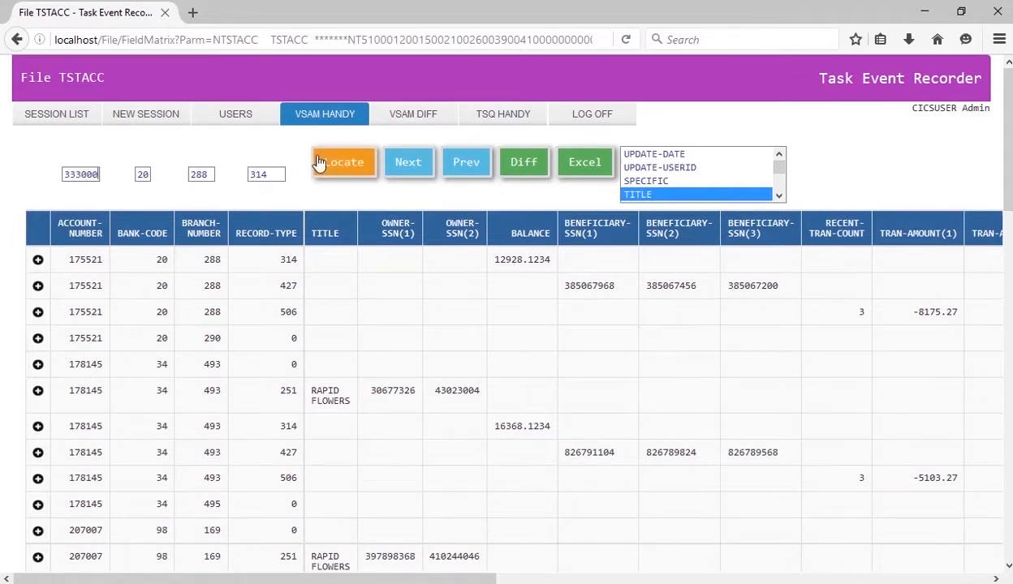
pyautogui.click(333, 167)
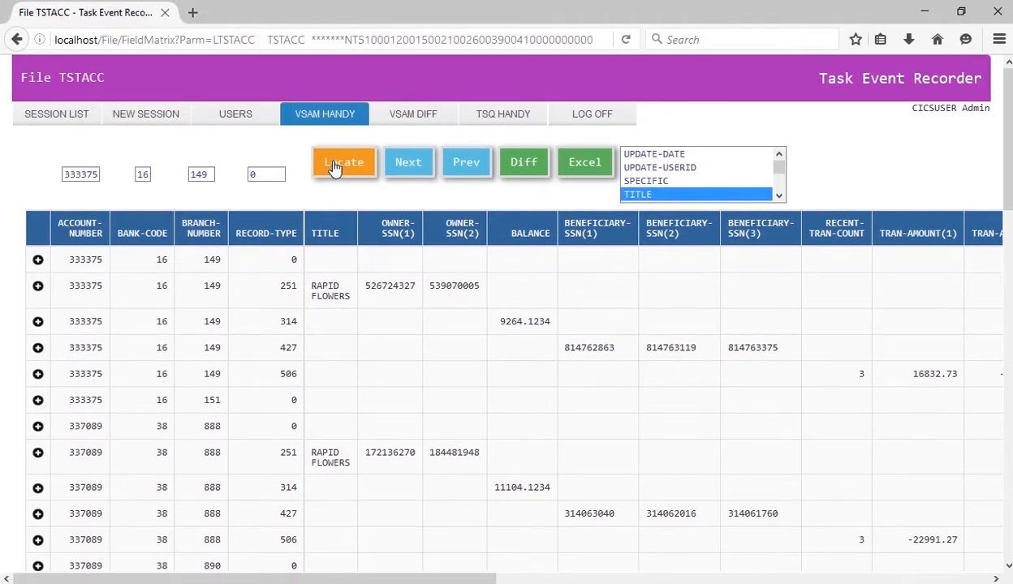
# Request an Excel export of the TSTACC file and cancel the download
pyautogui.click(579, 168)
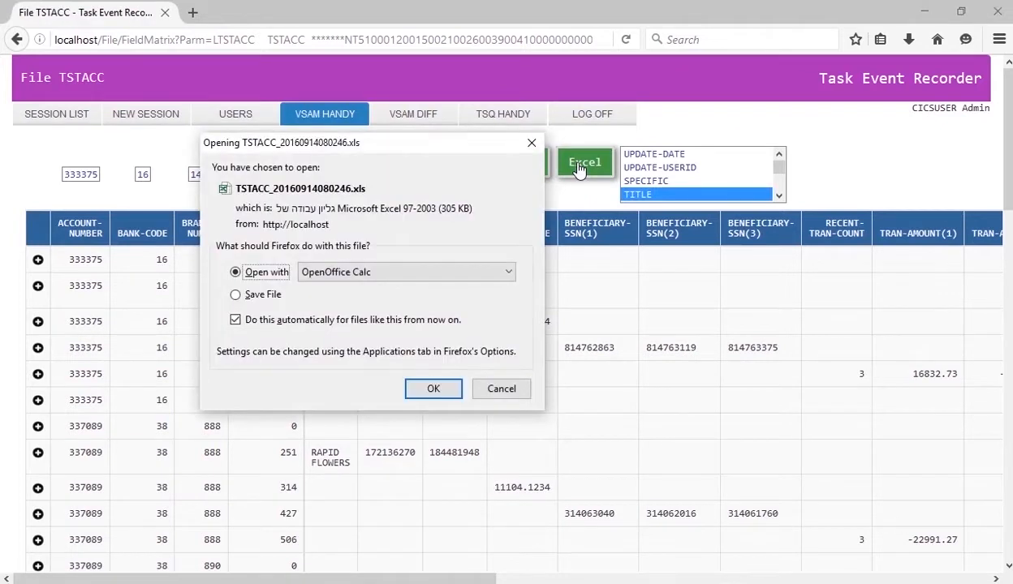
pyautogui.click(500, 390)
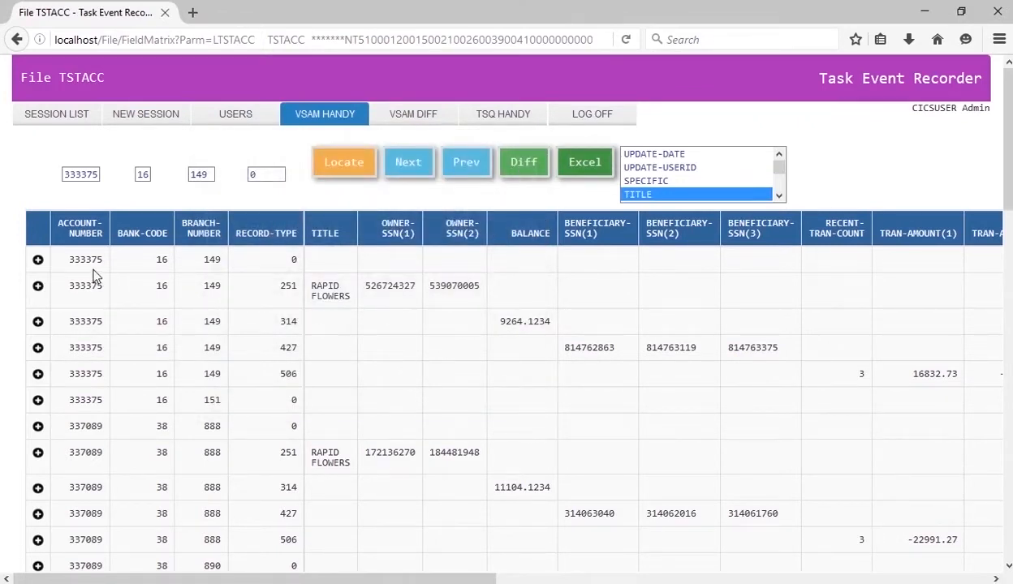
# Display file TSTACCE on system T510 using the TSTACC mapping
pyautogui.click(338, 118)
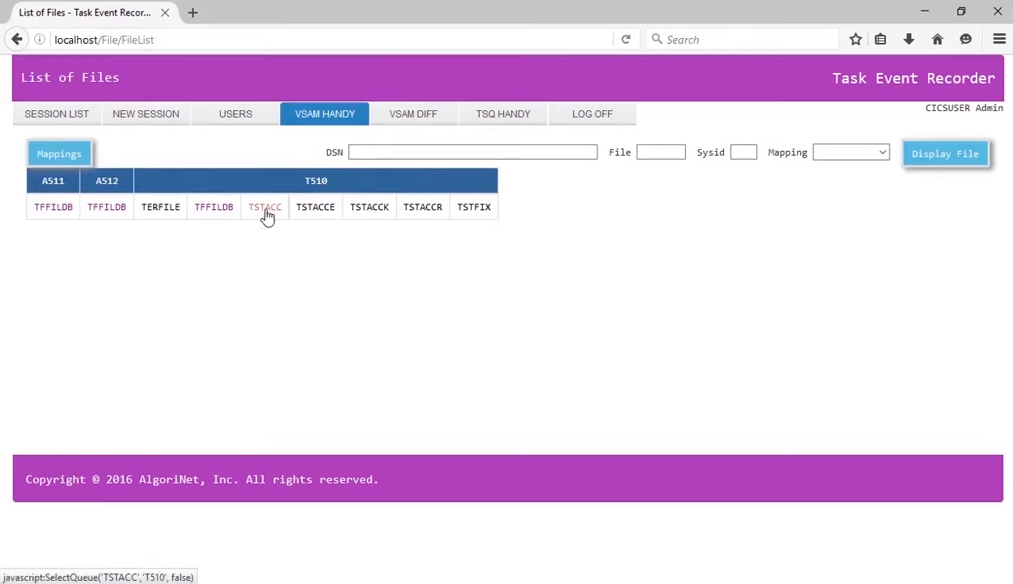
pyautogui.click(317, 211)
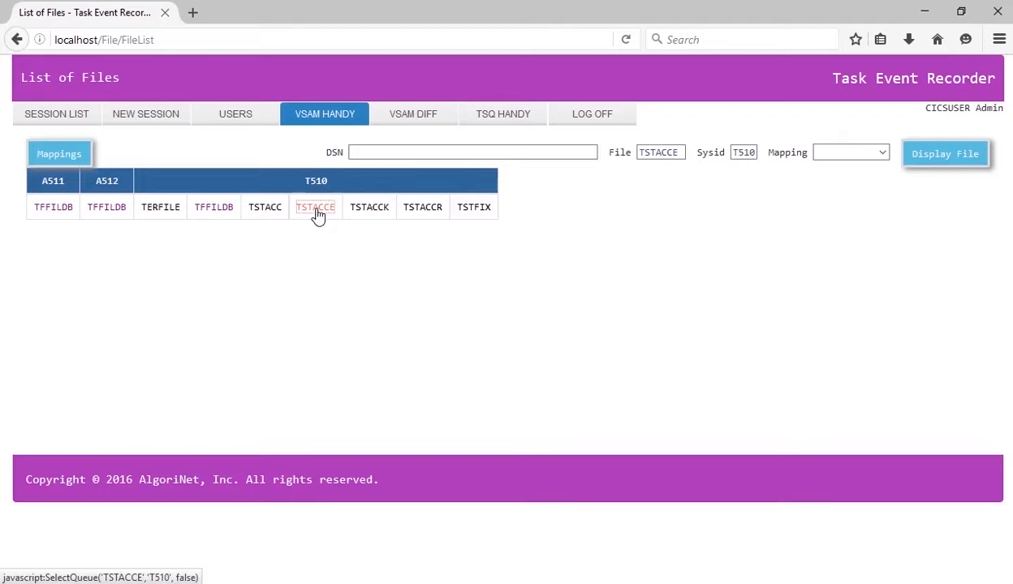
pyautogui.click(853, 158)
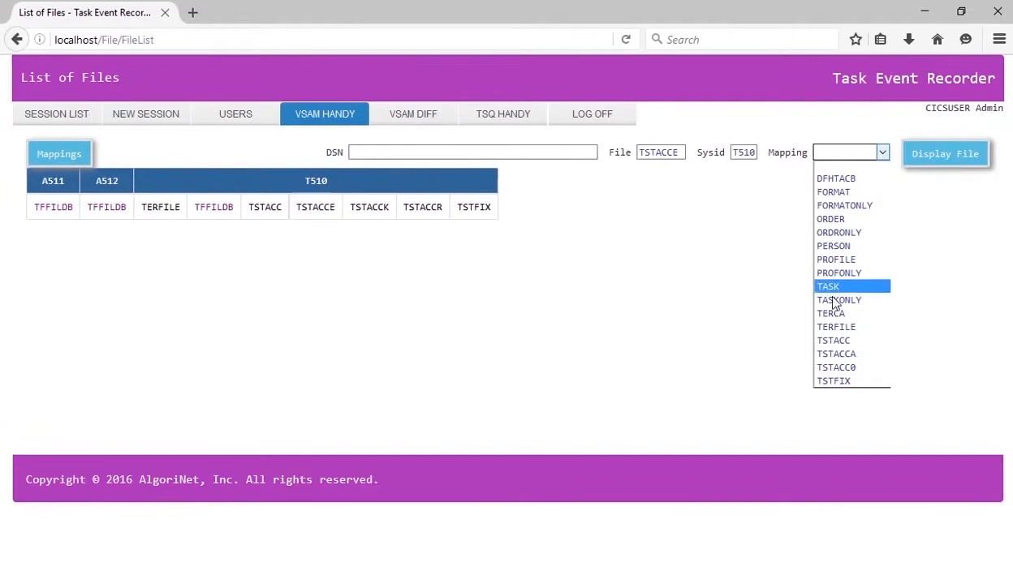
pyautogui.click(837, 342)
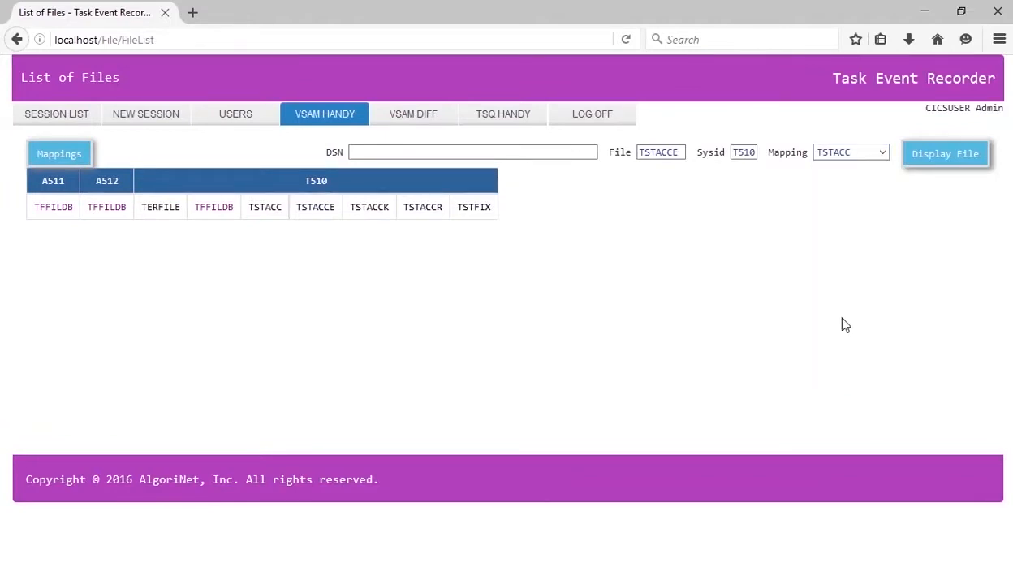
pyautogui.click(943, 154)
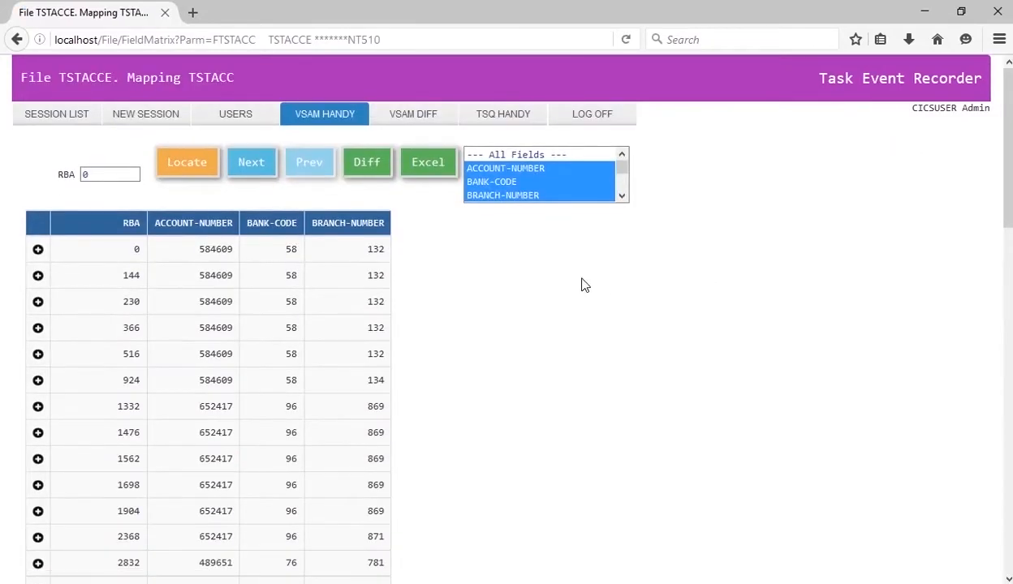
# Locate the TSTACCE records starting from RBA 10000
pyautogui.click(91, 176)
pyautogui.doubleClick(97, 174)
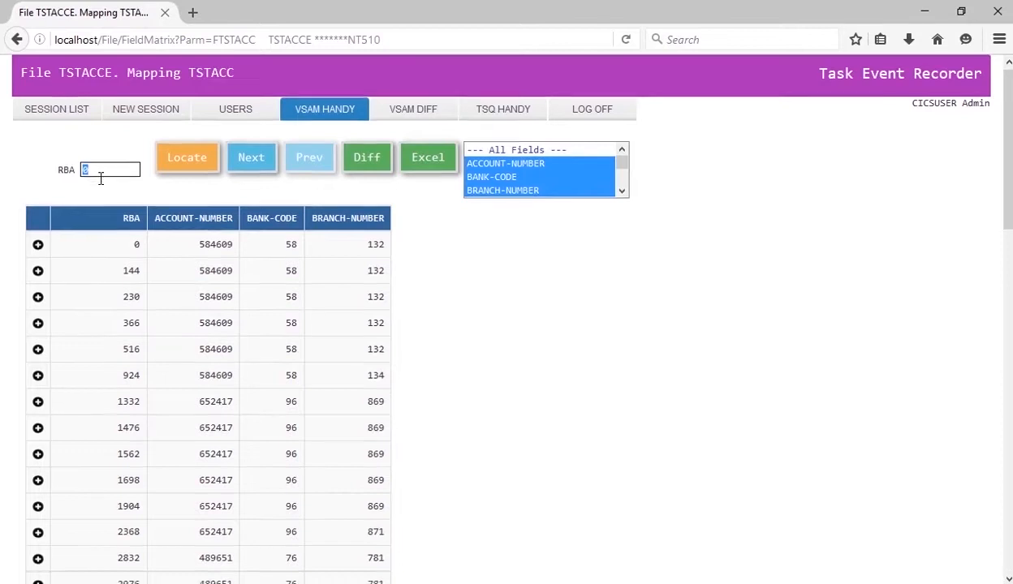
pyautogui.scroll(-6, 330, 267)
pyautogui.scroll(6, 412, 278)
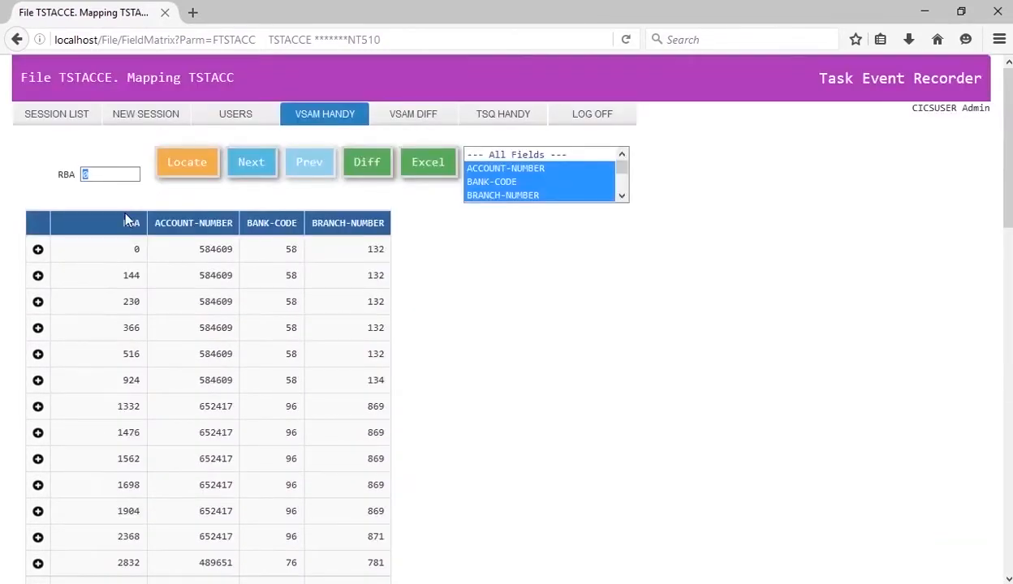
pyautogui.write('10000')
pyautogui.click(187, 163)
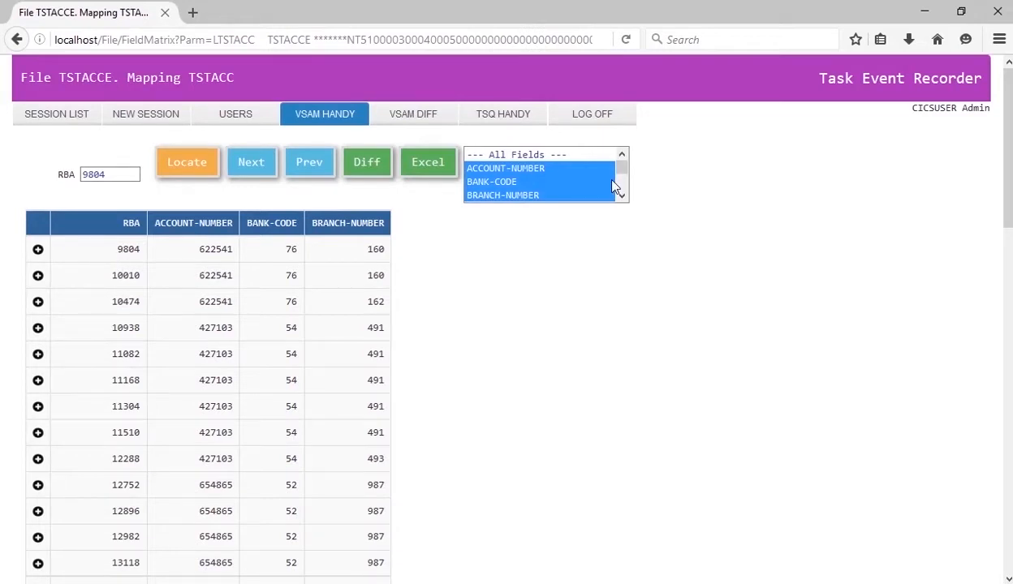
# Expand the record at RBA 10474, review its fields in edit mode and cancel the changes
pyautogui.click(38, 302)
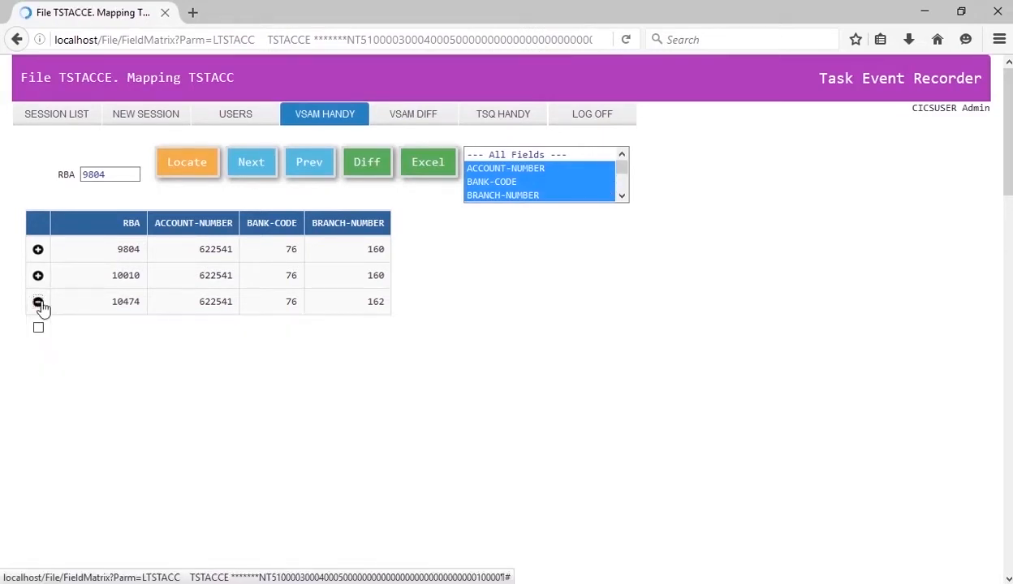
pyautogui.scroll(-2, 503, 381)
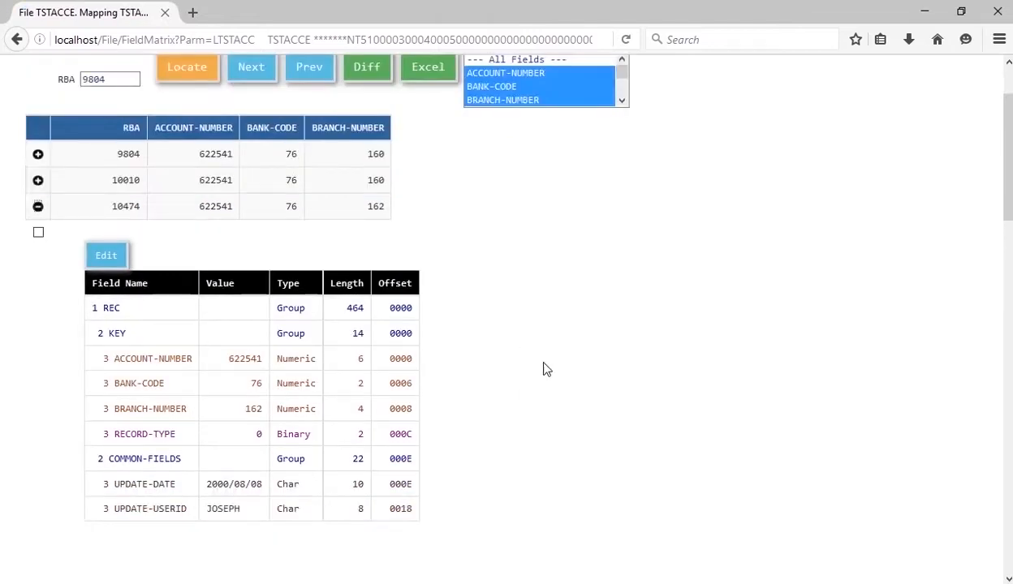
pyautogui.click(108, 257)
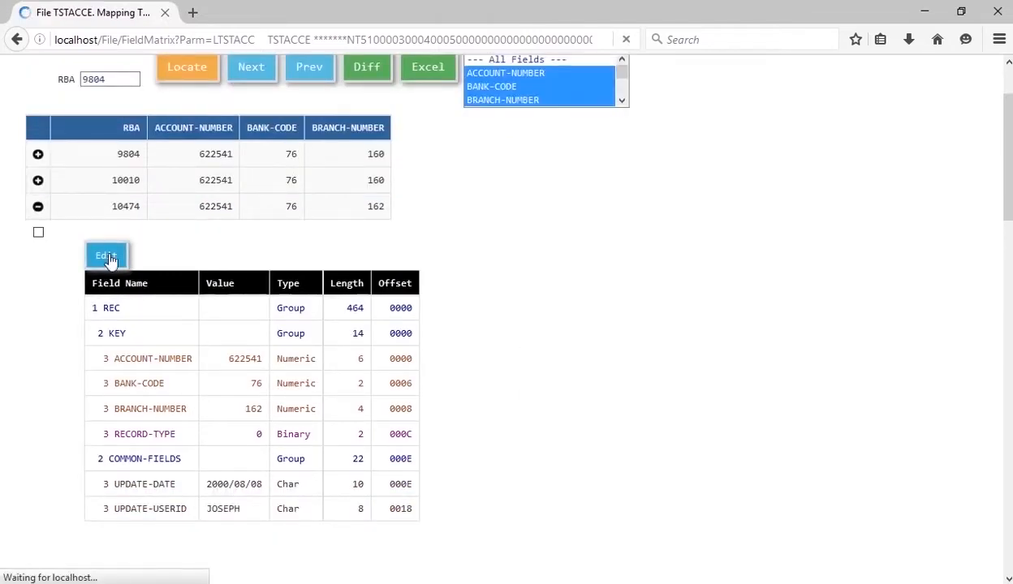
pyautogui.scroll(-1, 443, 394)
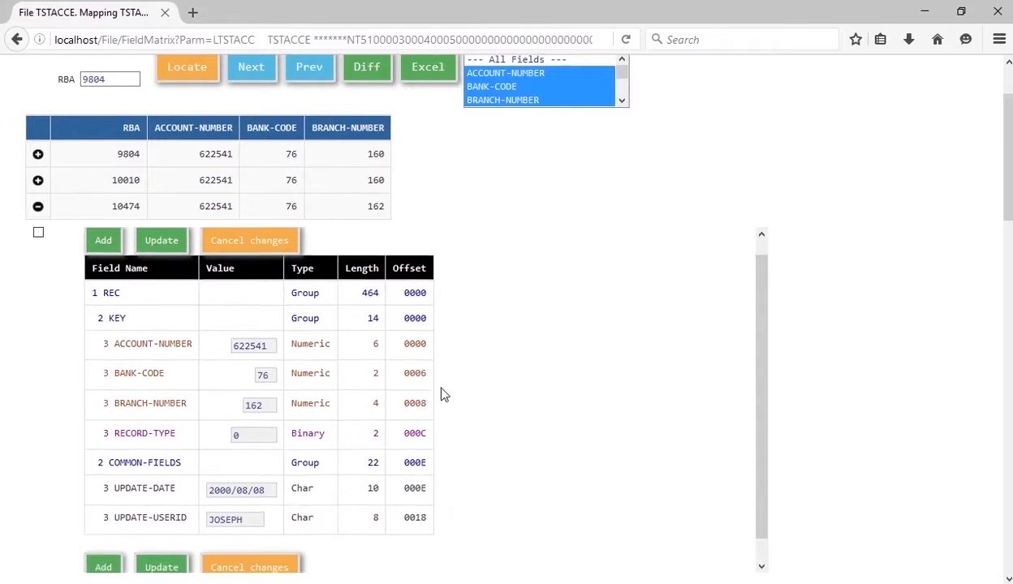
pyautogui.scroll(1, 443, 394)
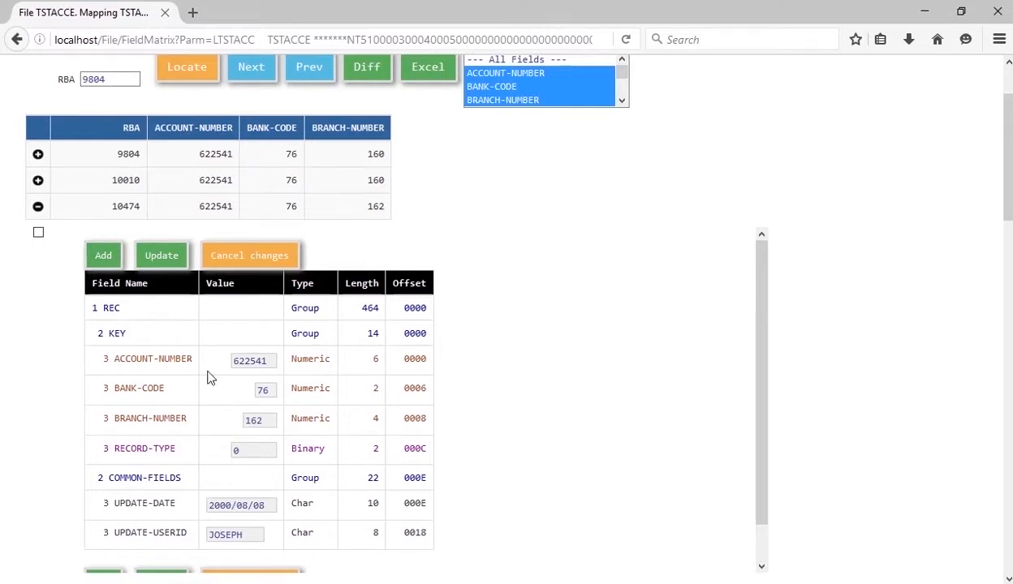
pyautogui.scroll(-1, 227, 398)
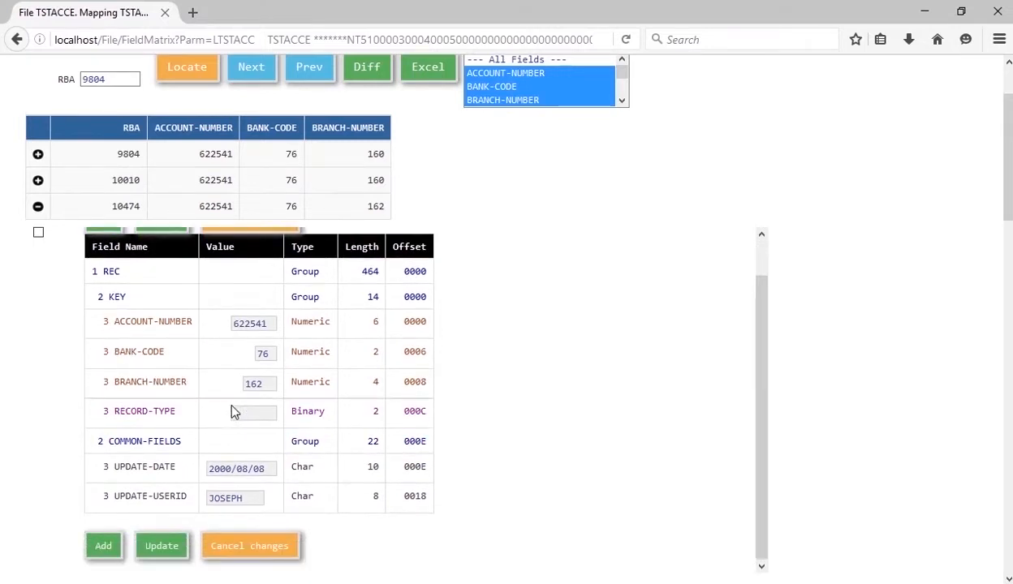
pyautogui.scroll(1, 231, 406)
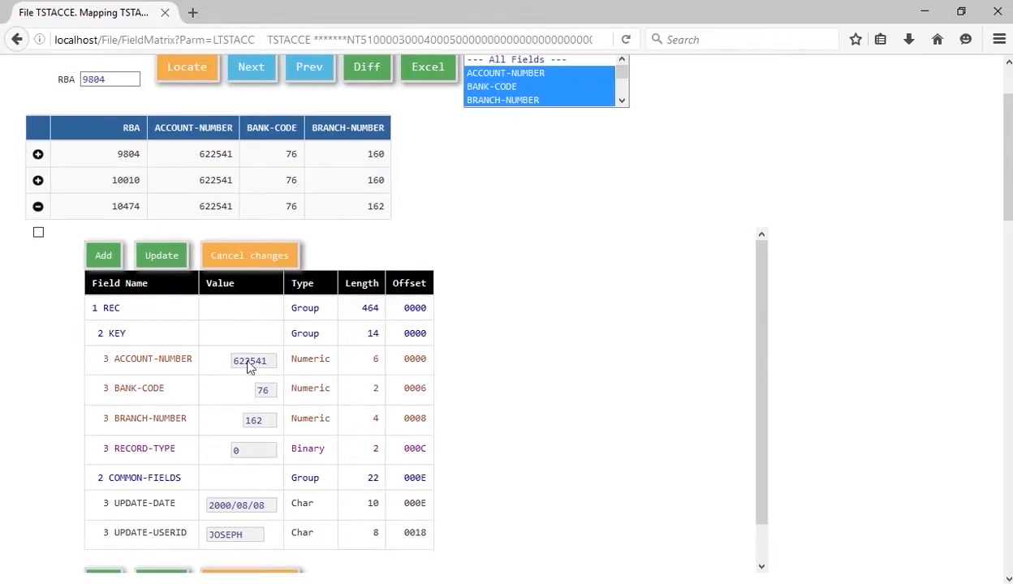
pyautogui.click(249, 257)
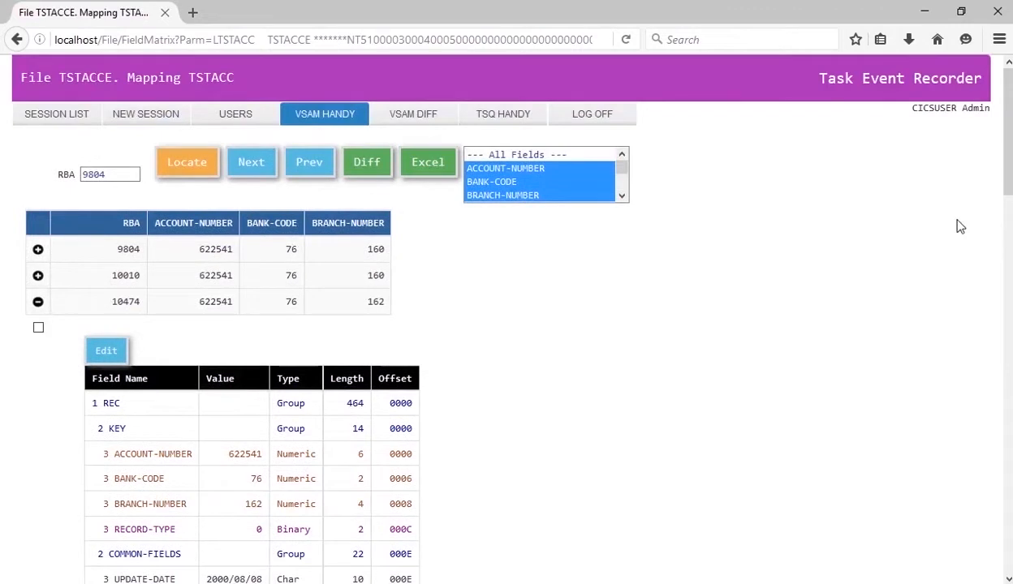
# Display file TSTACCR on system T510 using the TSTACC mapping and look through its records
pyautogui.click(319, 115)
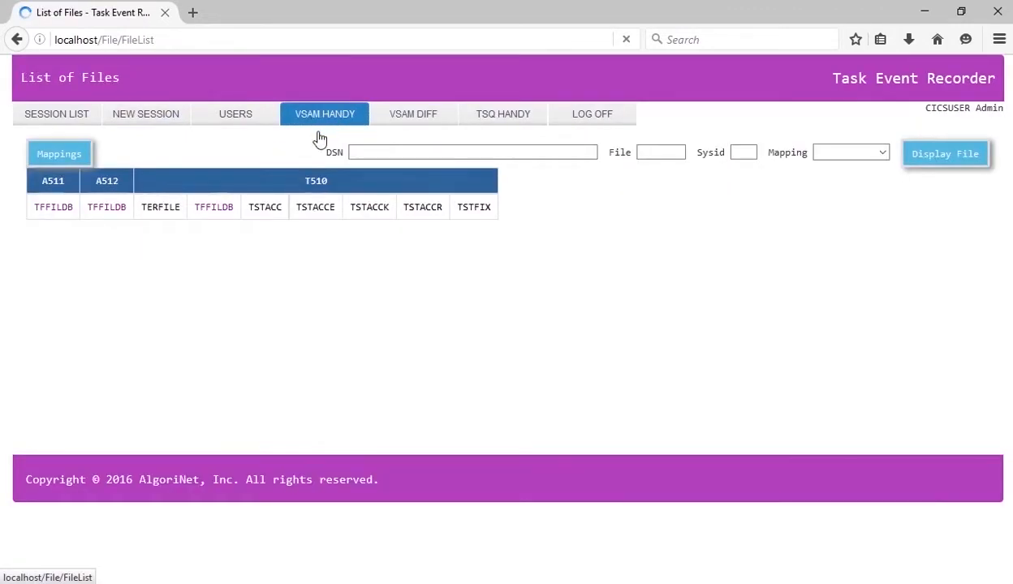
pyautogui.click(425, 207)
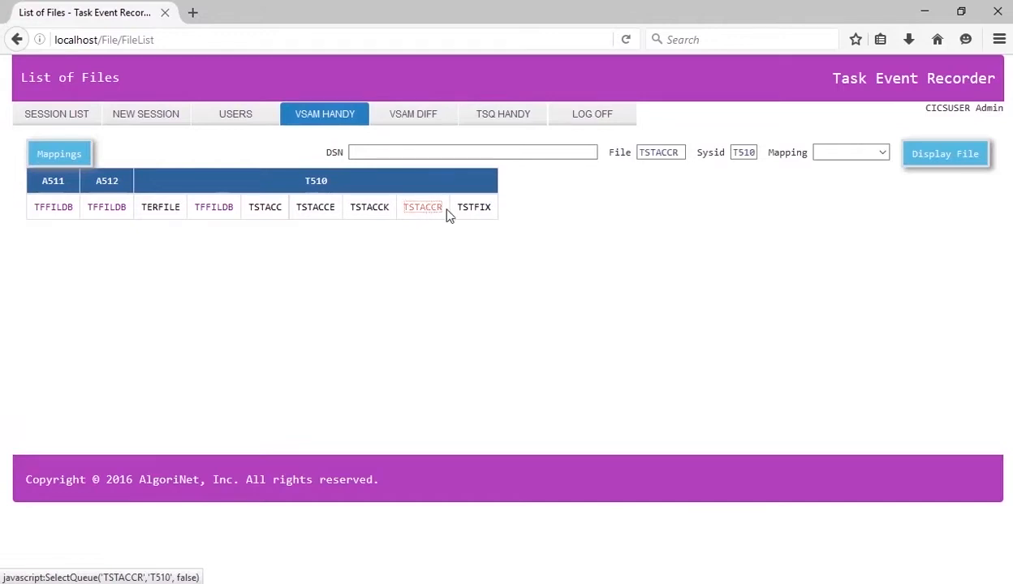
pyautogui.click(857, 154)
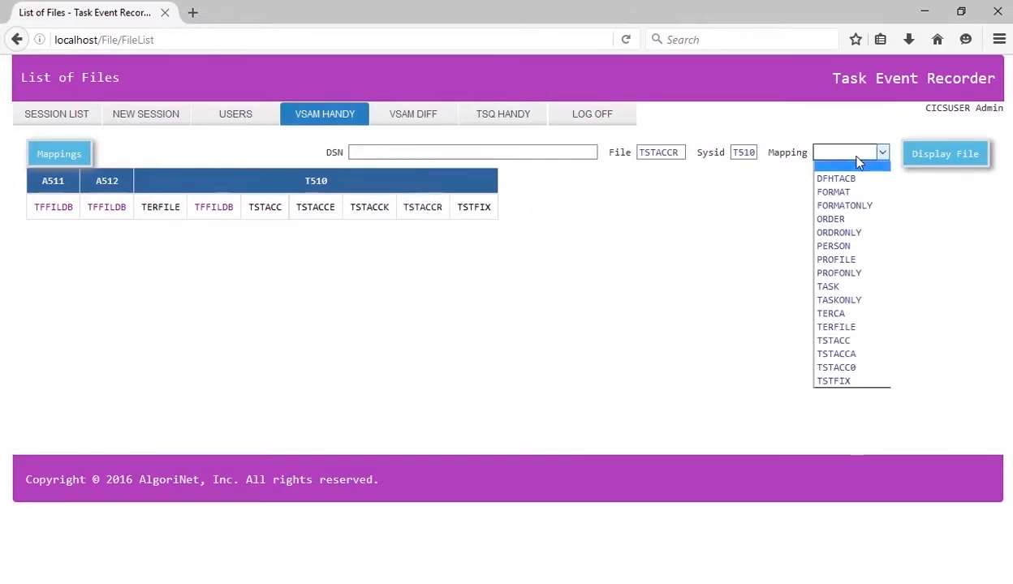
pyautogui.click(836, 340)
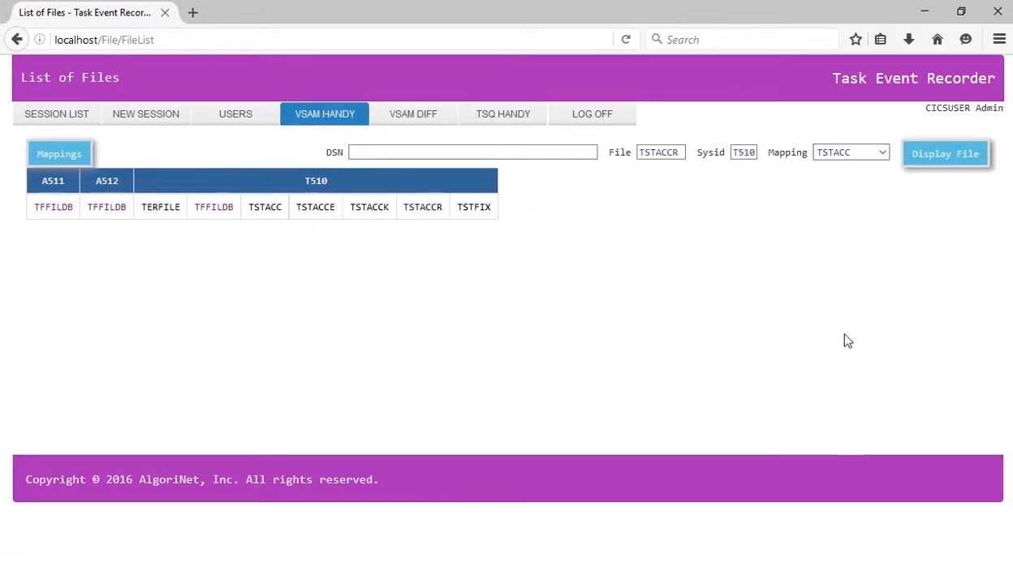
pyautogui.click(933, 154)
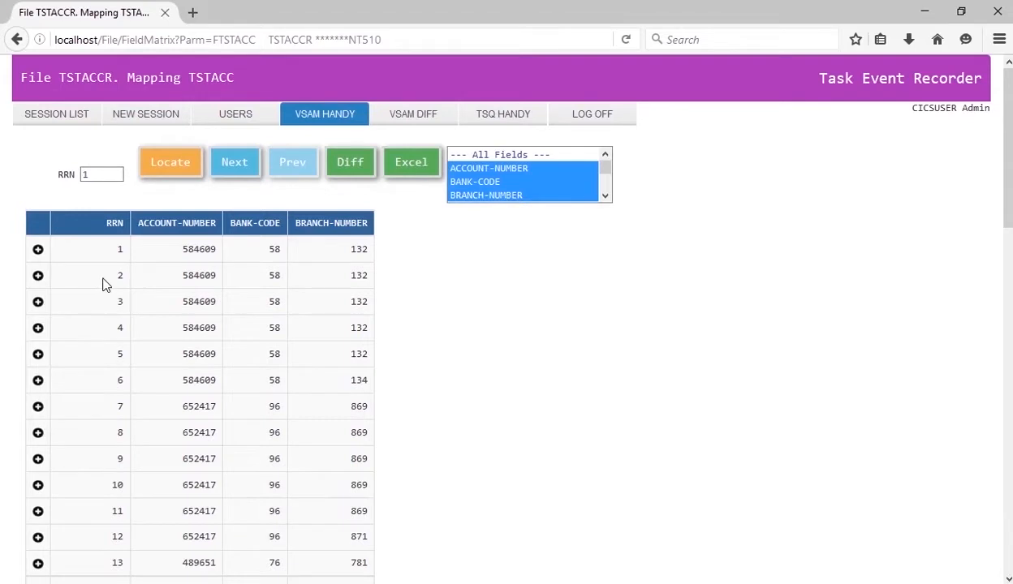
pyautogui.scroll(-10, 403, 344)
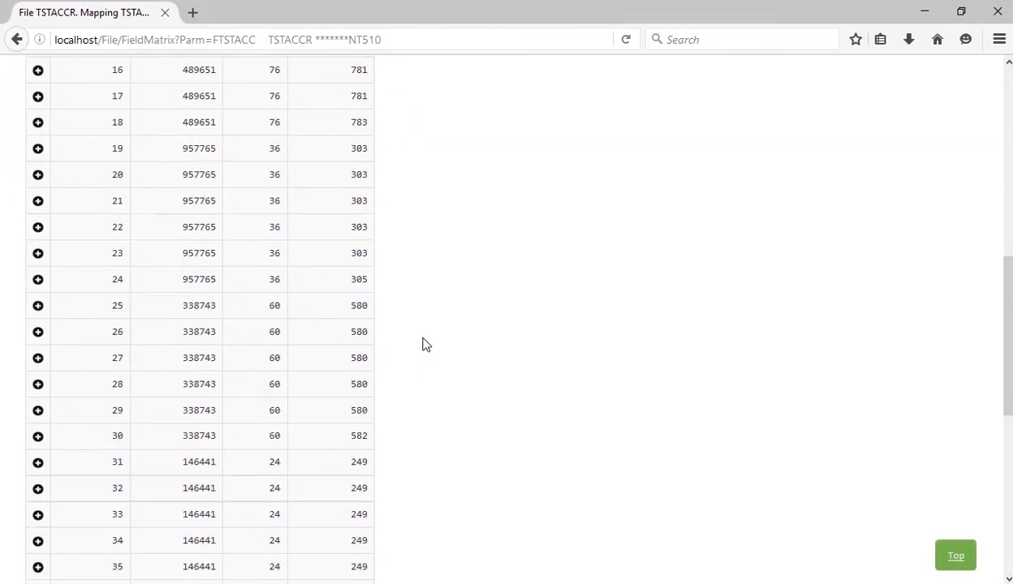
pyautogui.scroll(10, 423, 344)
# Try to locate the TSTACCR record with RRN 999
pyautogui.click(113, 174)
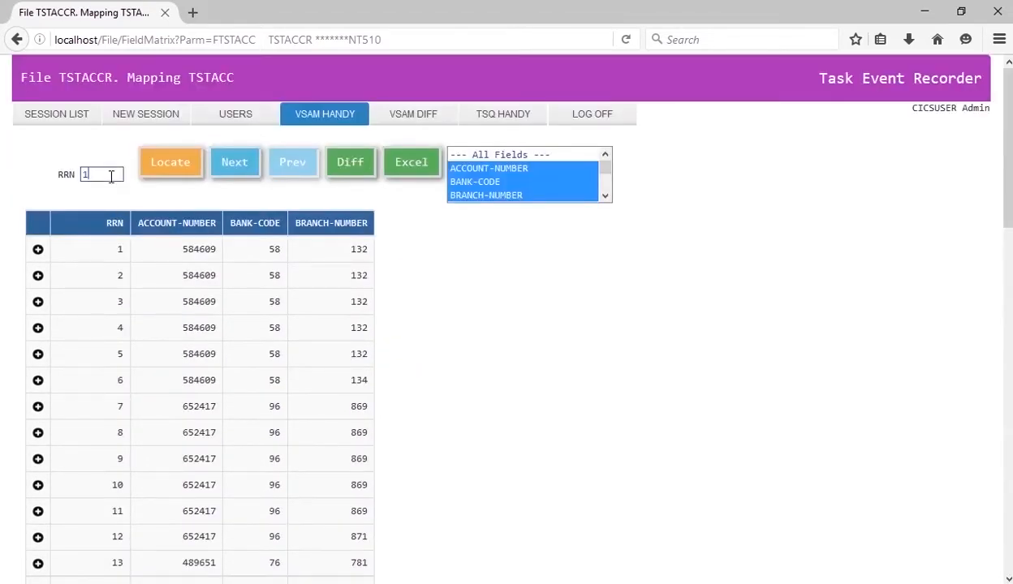
pyautogui.doubleClick(112, 177)
pyautogui.write('999')
pyautogui.click(169, 164)
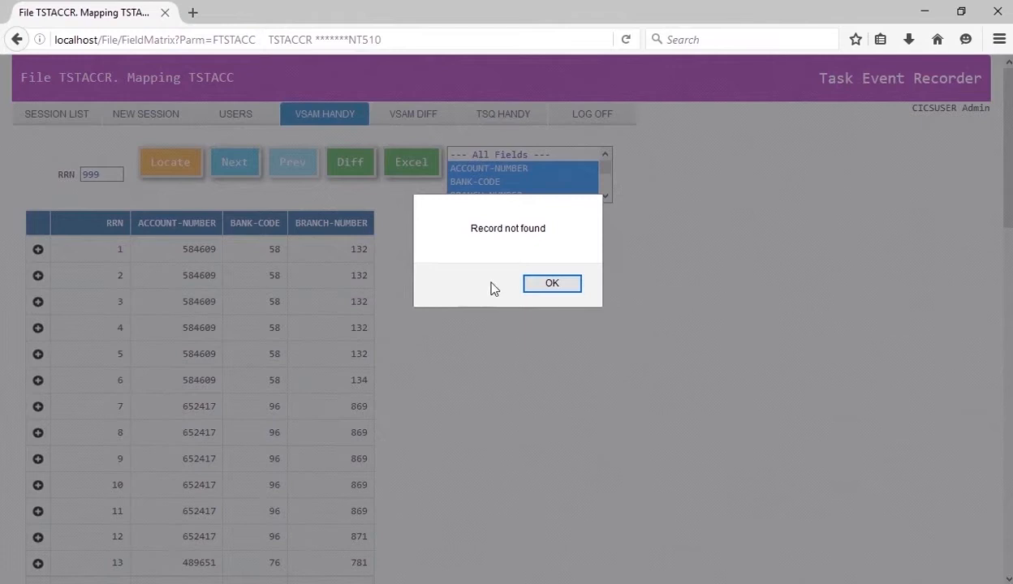
pyautogui.click(530, 283)
# Locate the TSTACCR records starting from RRN 200
pyautogui.doubleClick(104, 175)
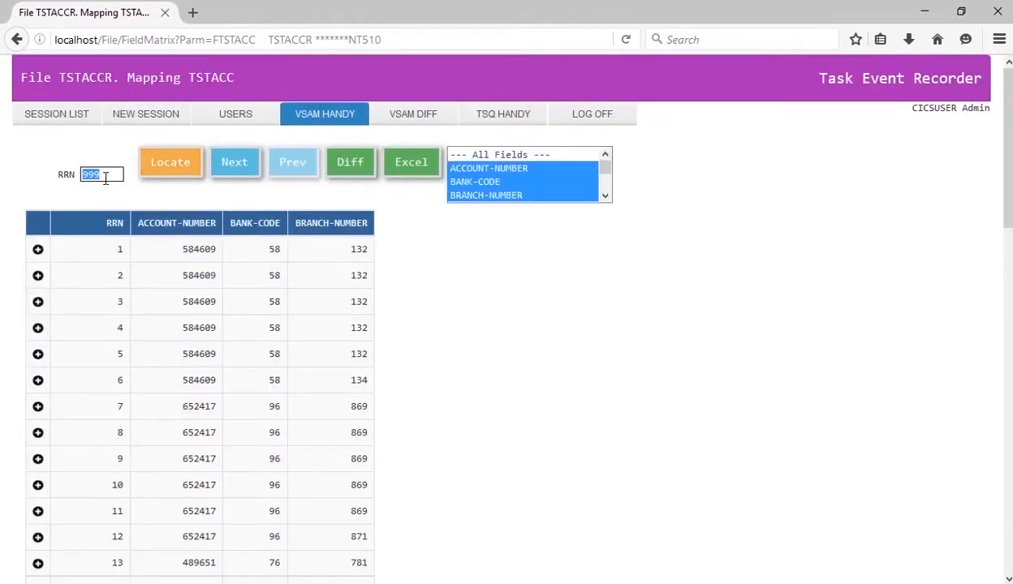
pyautogui.write('200')
pyautogui.click(184, 164)
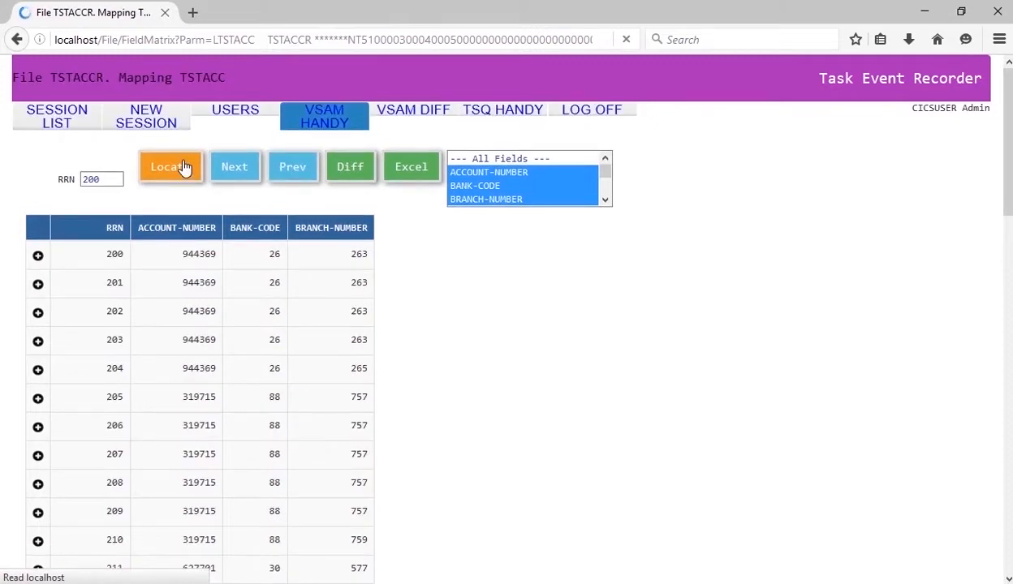
# Open the record with RRN 201 for editing and review its key, common and beneficiary fields
pyautogui.click(38, 276)
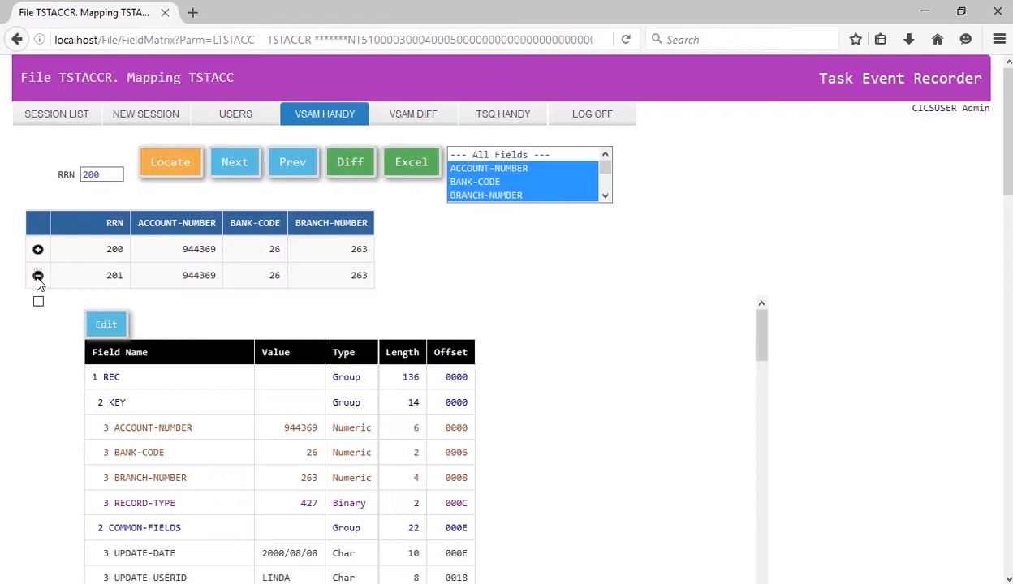
pyautogui.scroll(-2, 55, 302)
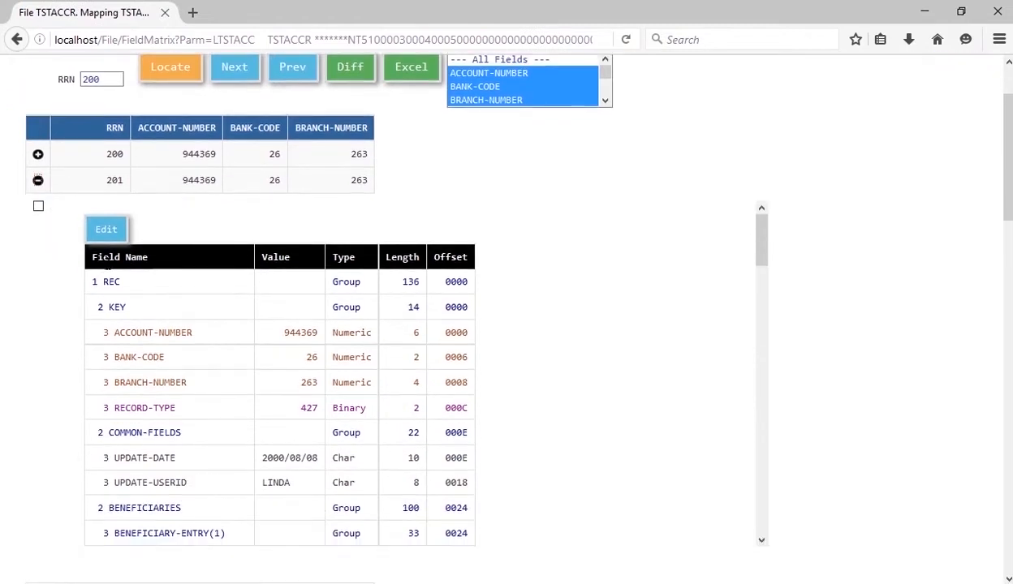
pyautogui.click(105, 236)
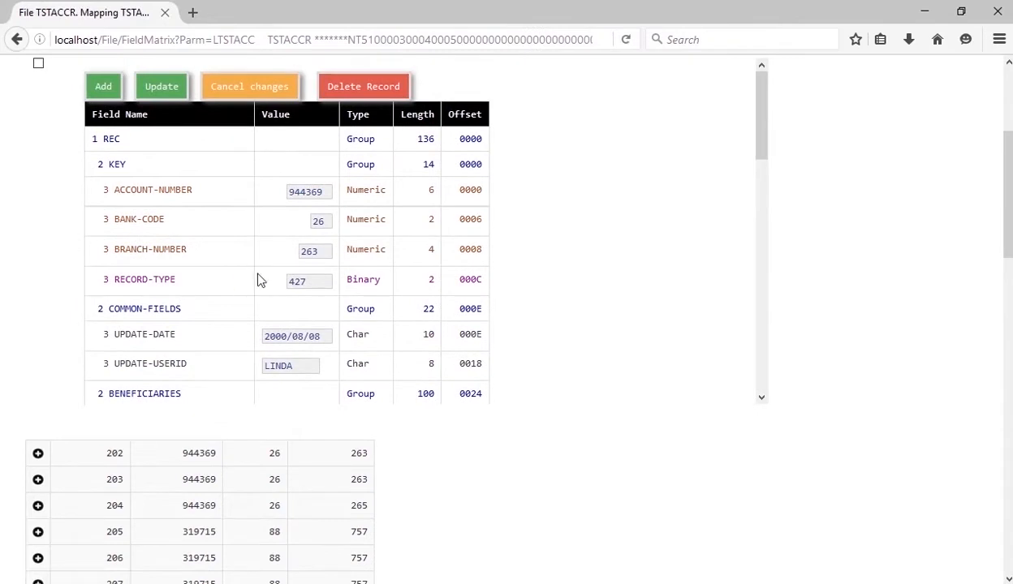
pyautogui.scroll(4, 259, 280)
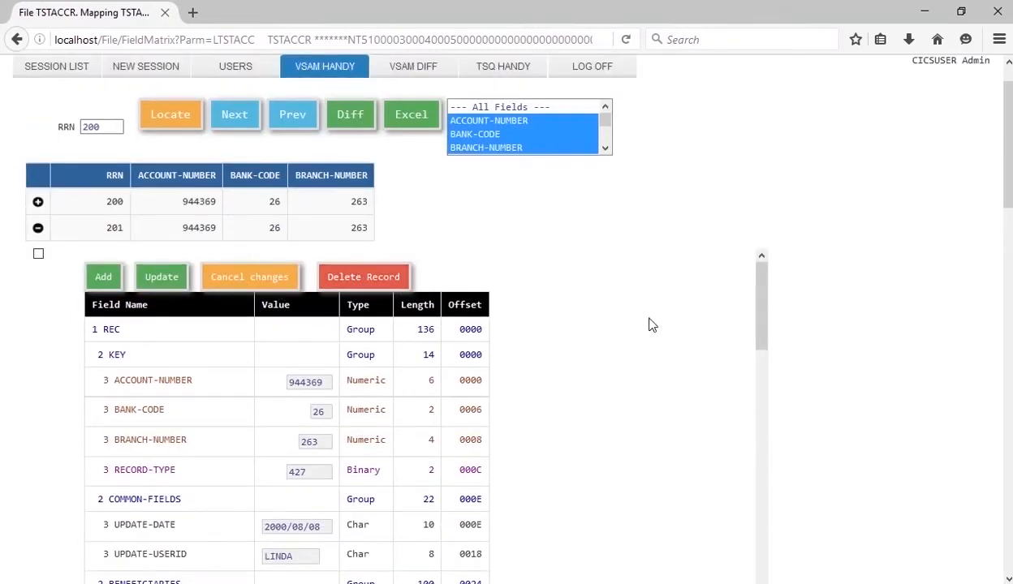
pyautogui.scroll(-4, 613, 344)
pyautogui.scroll(-4, 614, 345)
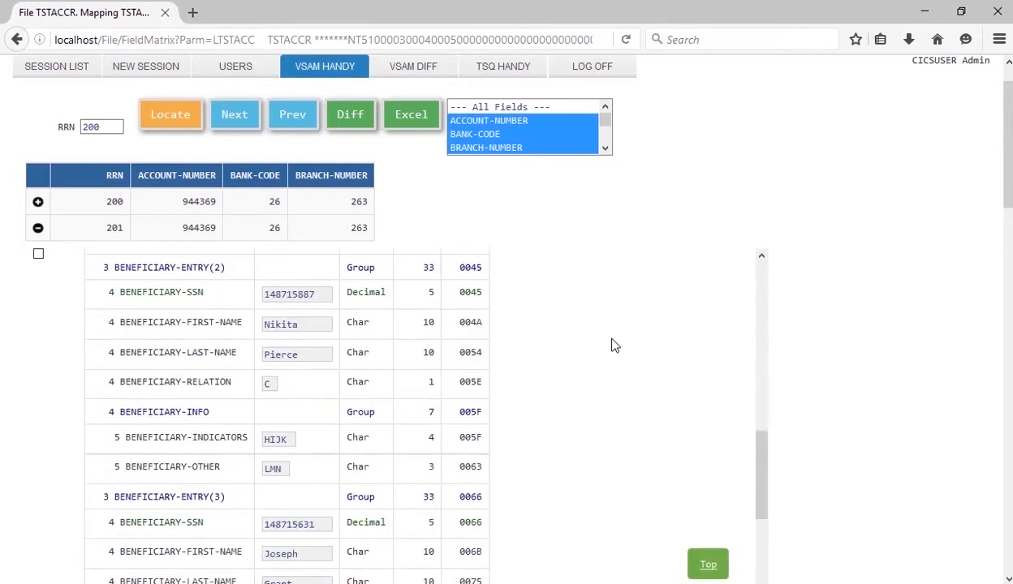
pyautogui.scroll(-5, 612, 344)
pyautogui.scroll(10, 688, 317)
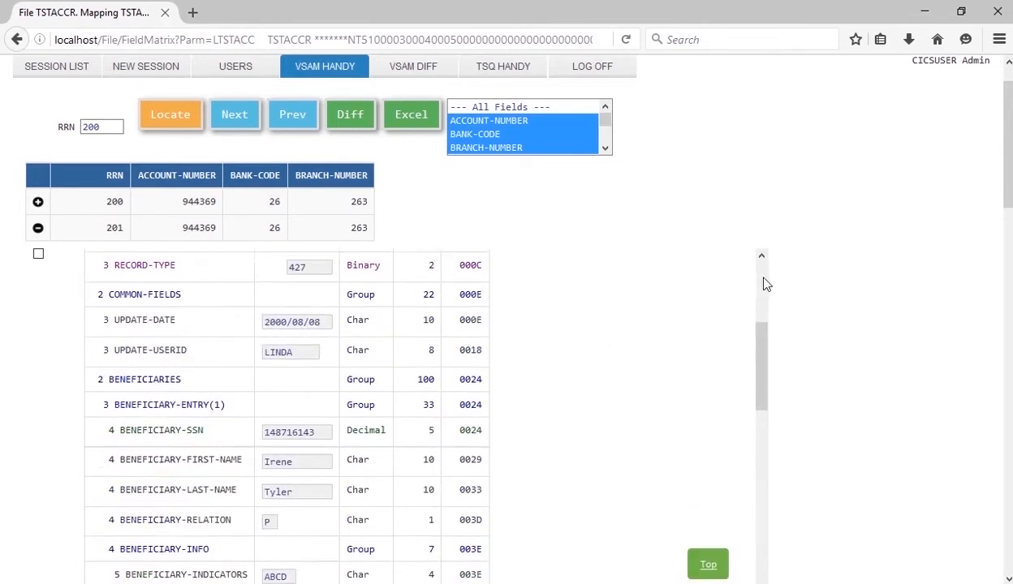
pyautogui.scroll(3, 766, 284)
pyautogui.scroll(1, 729, 182)
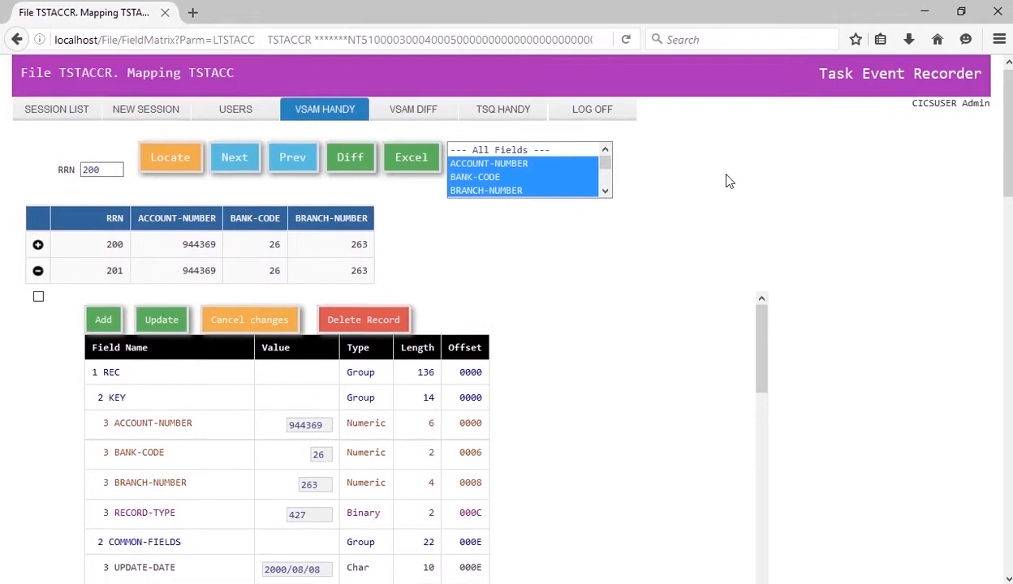
# Return to the list of files, switch to the z/OS terminal and page through the SYSADM data sets using option 3.4
pyautogui.click(319, 114)
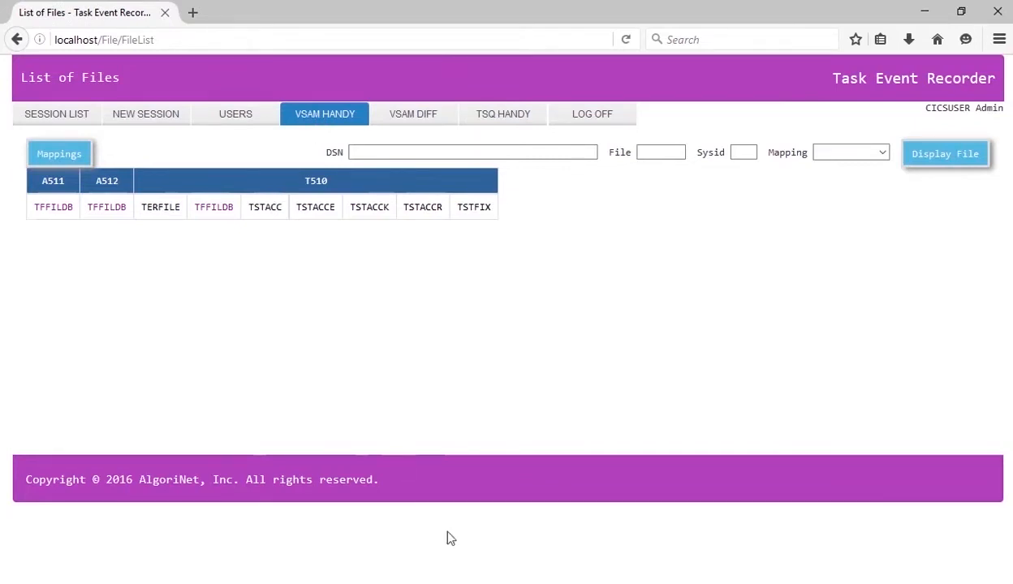
pyautogui.moveTo(426, 583)
pyautogui.click(84, 534)
pyautogui.write('3.4')
pyautogui.press('Return')
pyautogui.press('Return')
pyautogui.press('F8')
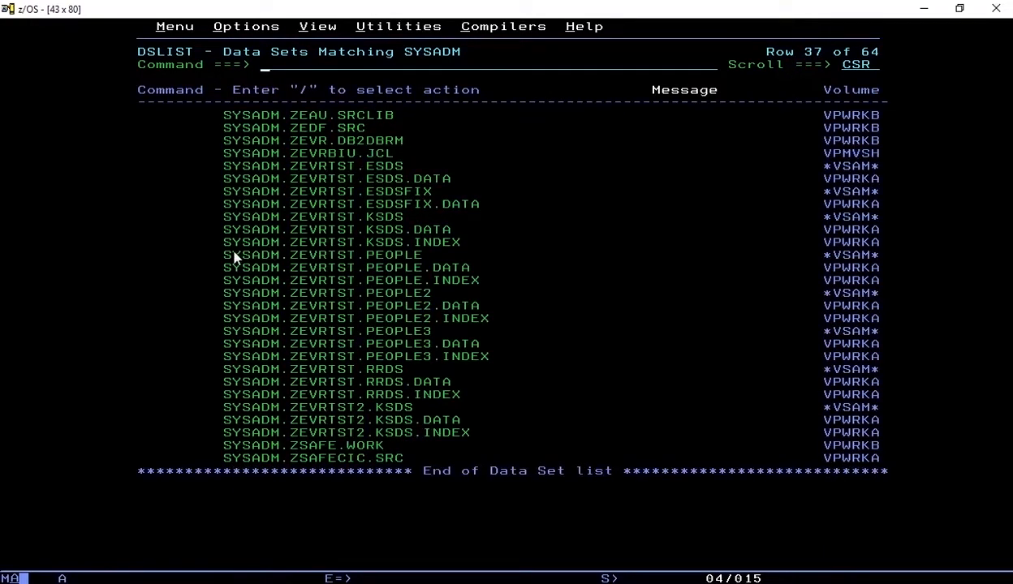
# Copy the data set name SYSADM.ZEVRTST.PEOPLE from the terminal and enter it as the DSN on the browser's List of Files page
pyautogui.moveTo(221, 247); pyautogui.dragTo(419, 261)
pyautogui.click(596, 340)
pyautogui.hotkey('alt', 'Tab')
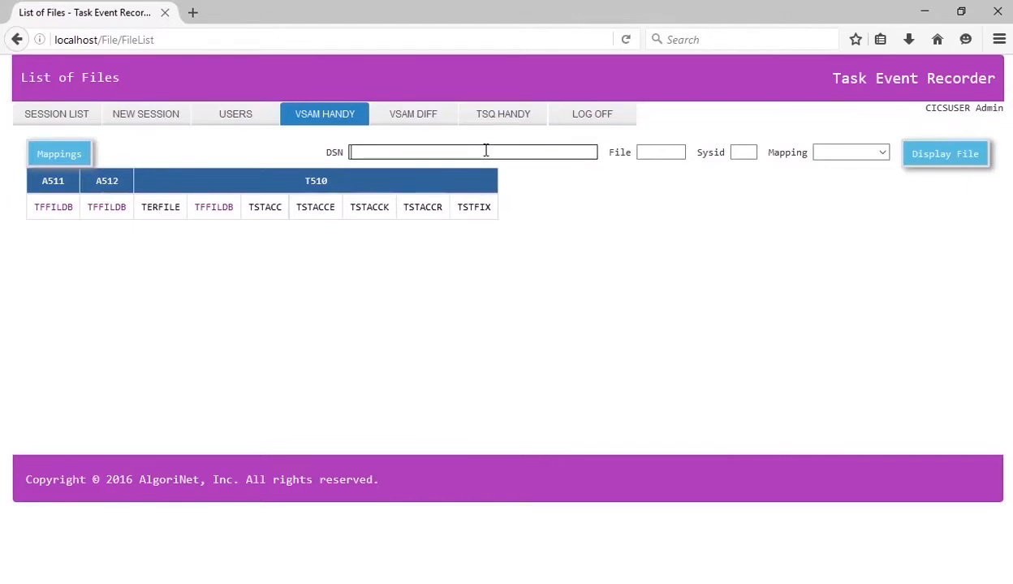
pyautogui.write('SYSADM.ZEVRTST.PEOPLE')
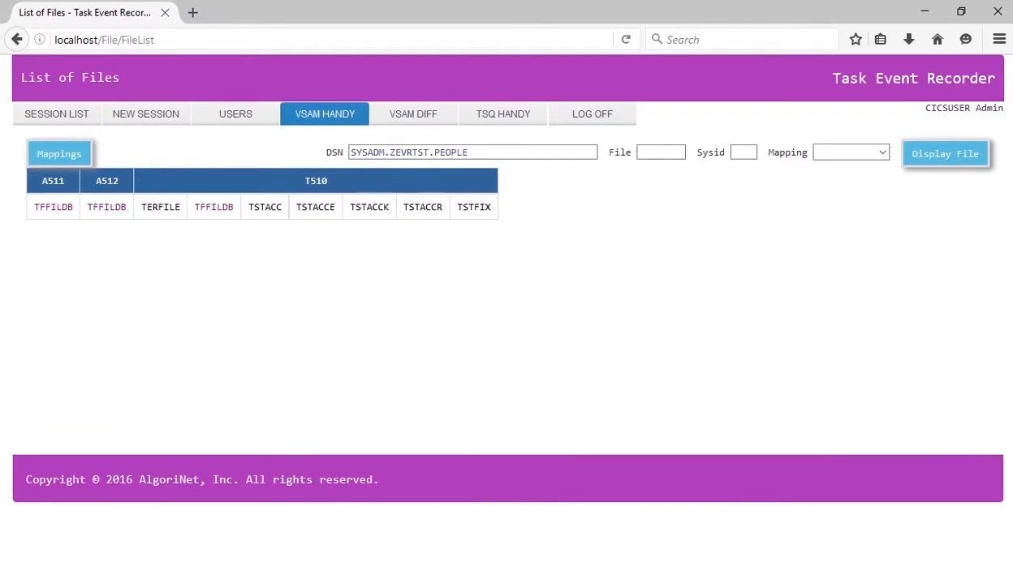
# Switch to TextPad, review the PERSON-REC field definitions in the TSTPERSN copybook, and return to the browser
pyautogui.moveTo(258, 583)
pyautogui.click(277, 538)
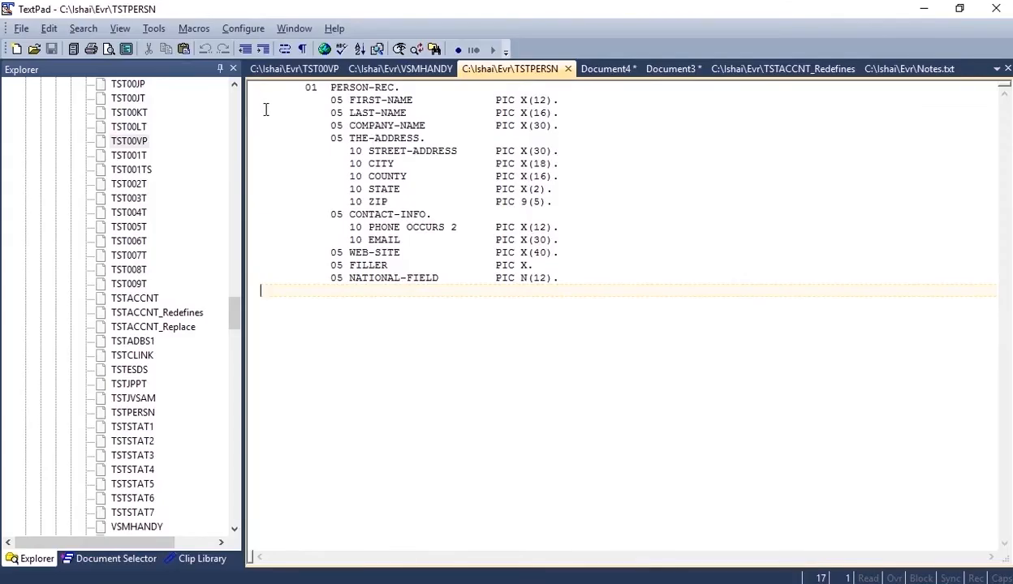
pyautogui.moveTo(262, 99); pyautogui.dragTo(627, 290)
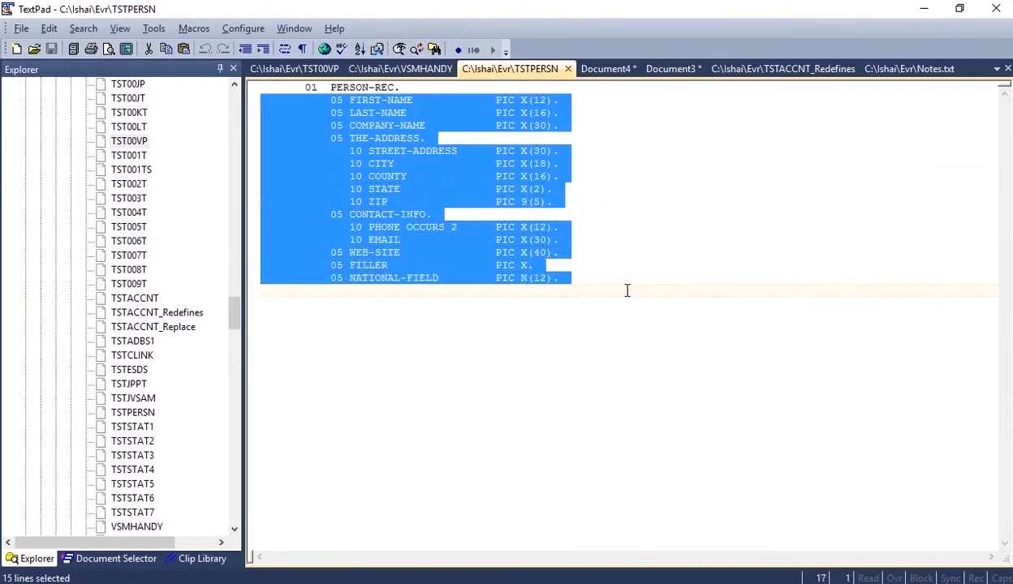
pyautogui.click(640, 349)
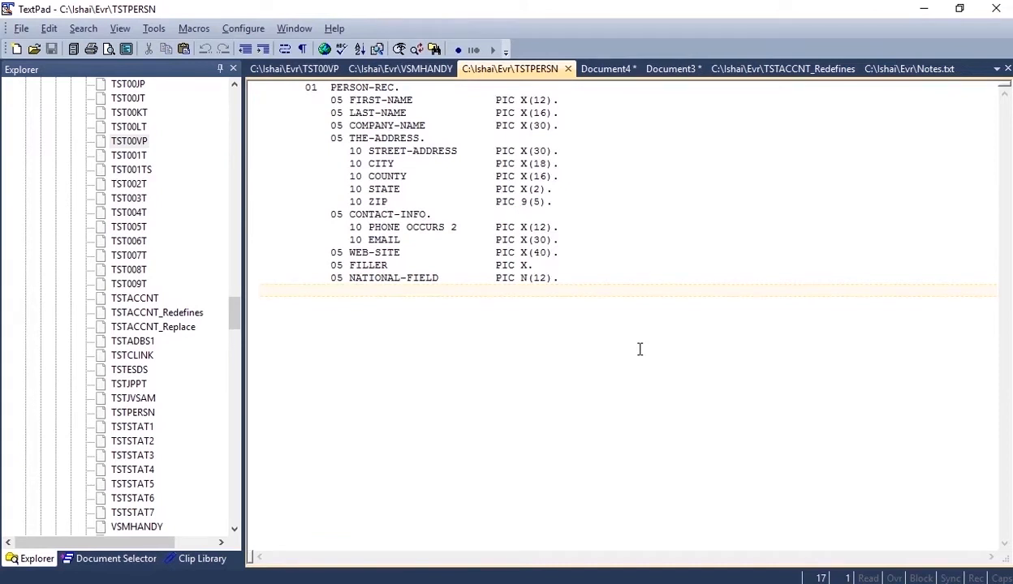
pyautogui.hotkey('alt', 'Tab')
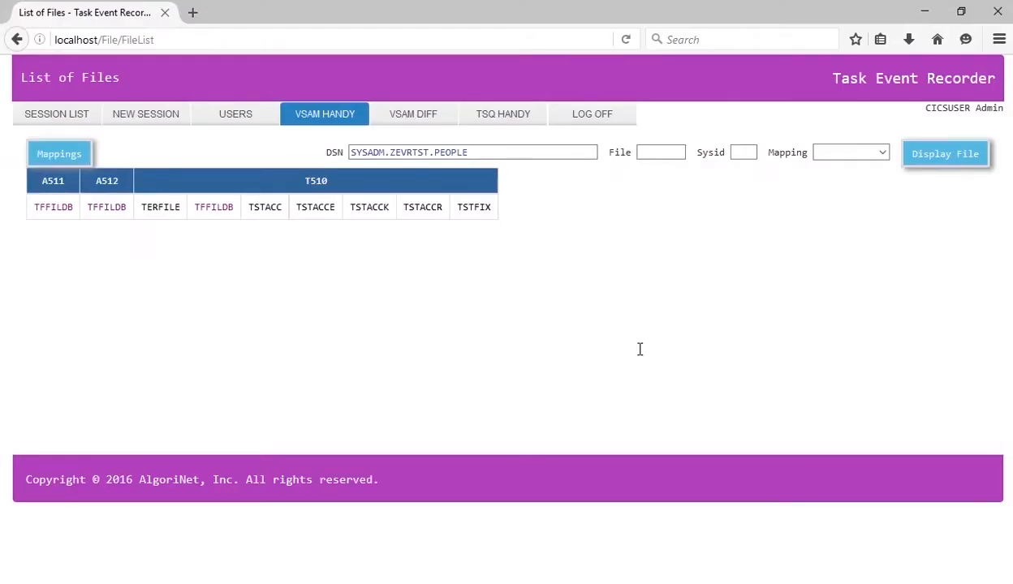
# Display the SYSADM.ZEVRTST.PEOPLE data set without choosing a mapping
pyautogui.click(471, 152)
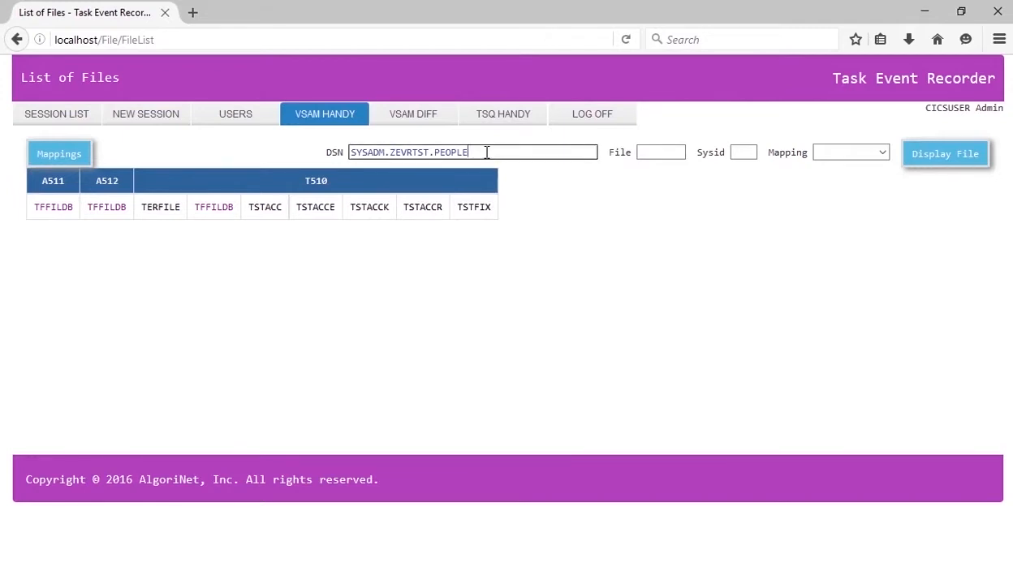
pyautogui.click(487, 152)
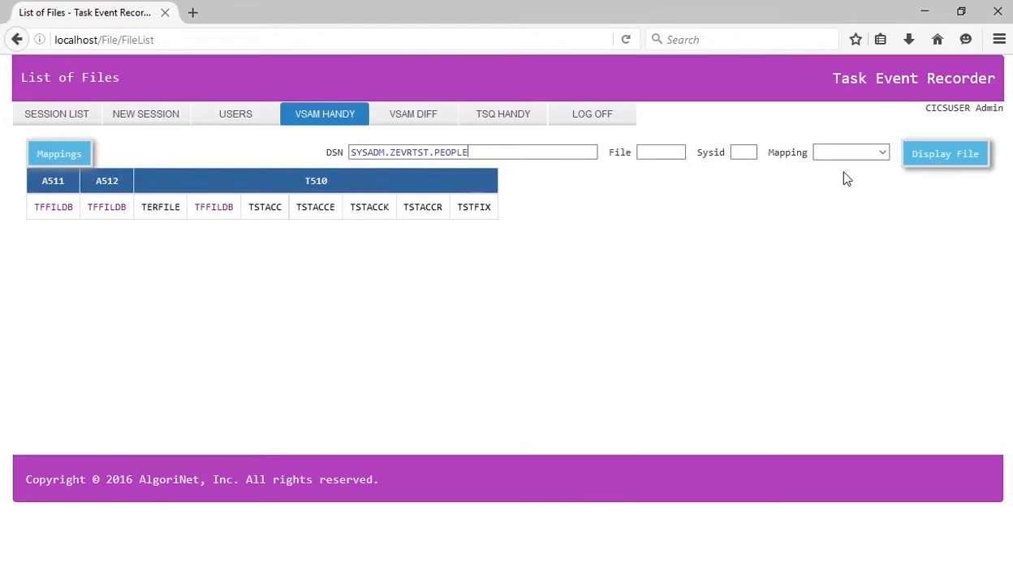
pyautogui.click(952, 158)
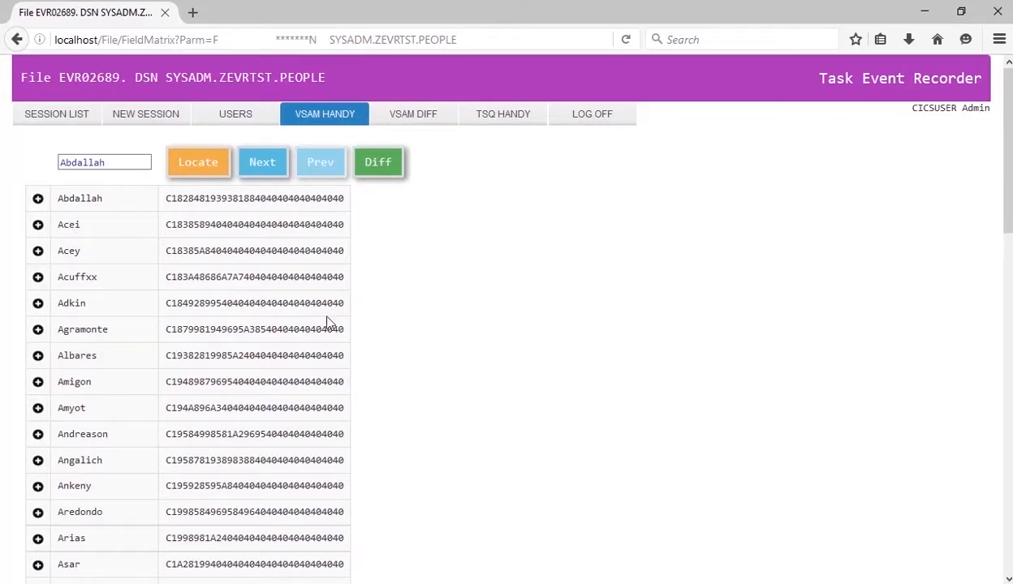
# Expand the fifth record of the unmapped file, review its contents and mark it for comparison
pyautogui.click(38, 304)
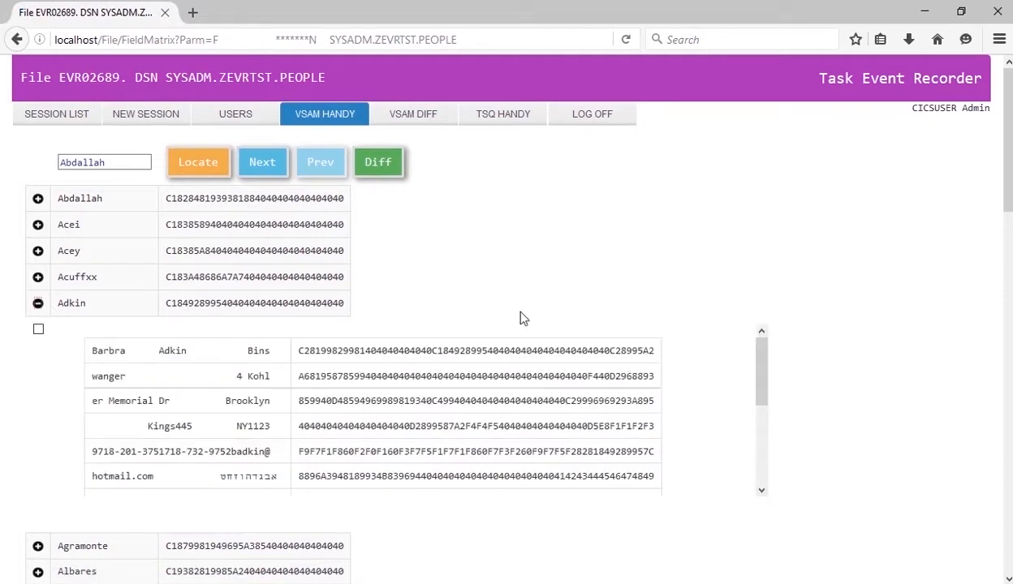
pyautogui.scroll(-2, 873, 346)
pyautogui.scroll(-3, 390, 316)
pyautogui.scroll(3, 378, 293)
pyautogui.scroll(2, 397, 307)
# Mark the sixteenth record as well, compare it with the fifth using Diff, and close the comparison
pyautogui.scroll(-10, 275, 432)
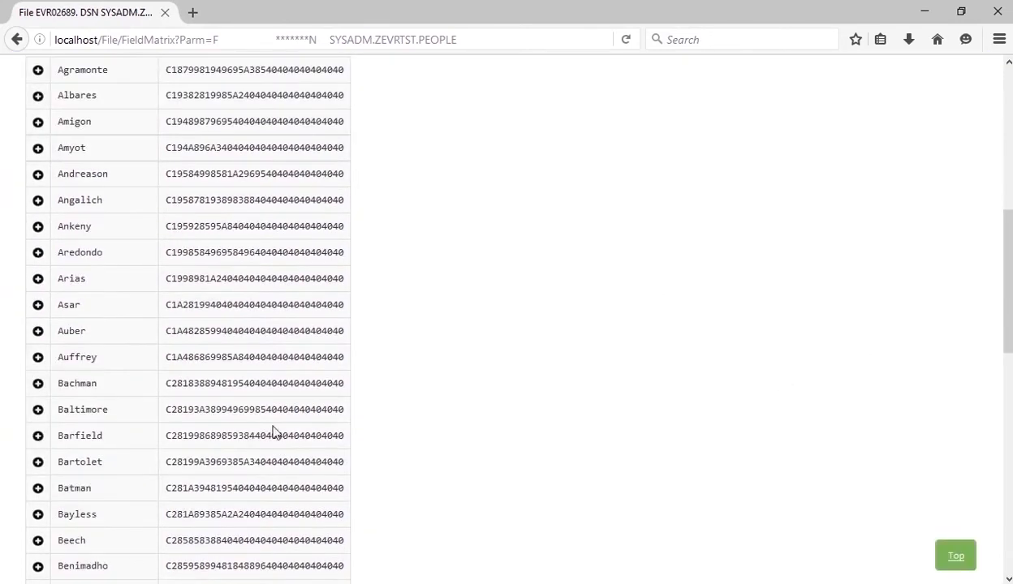
pyautogui.click(38, 331)
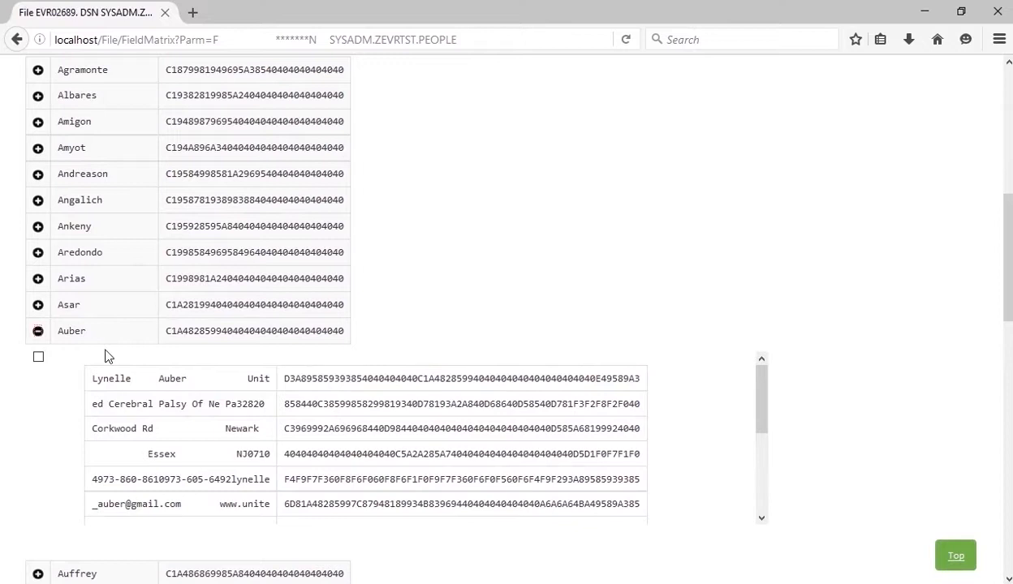
pyautogui.click(38, 356)
pyautogui.scroll(3, 377, 301)
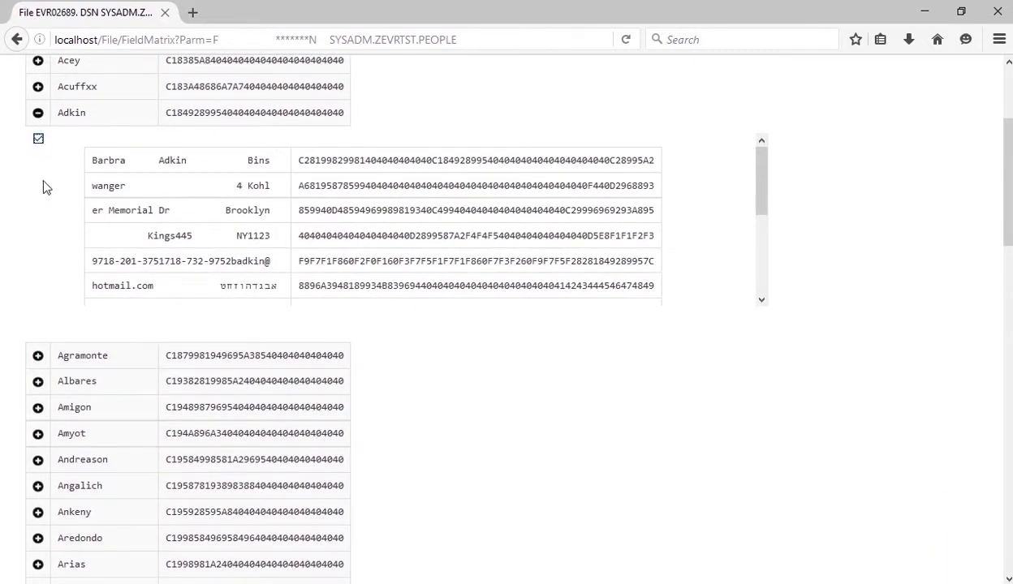
pyautogui.scroll(2, 49, 179)
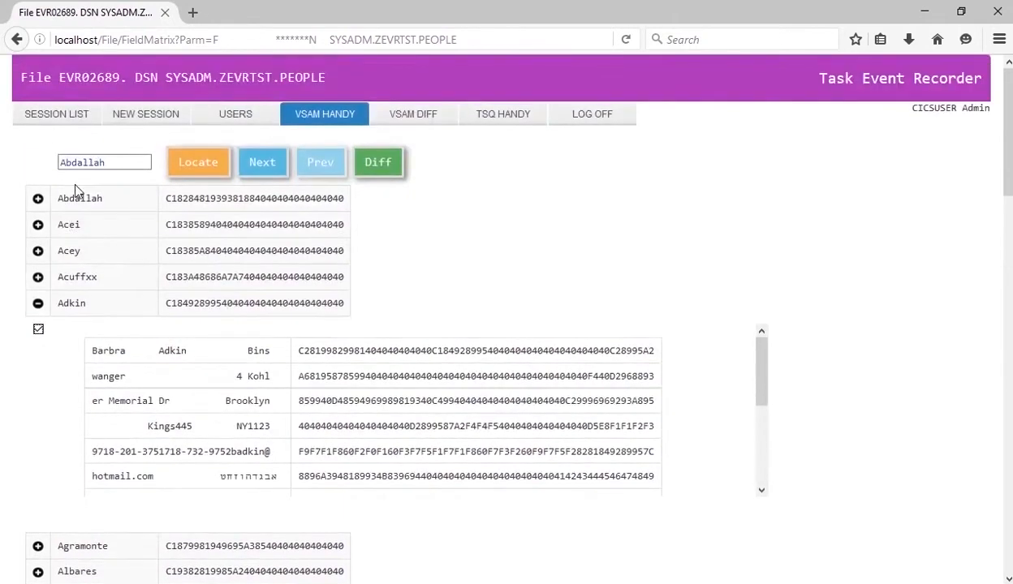
pyautogui.click(378, 163)
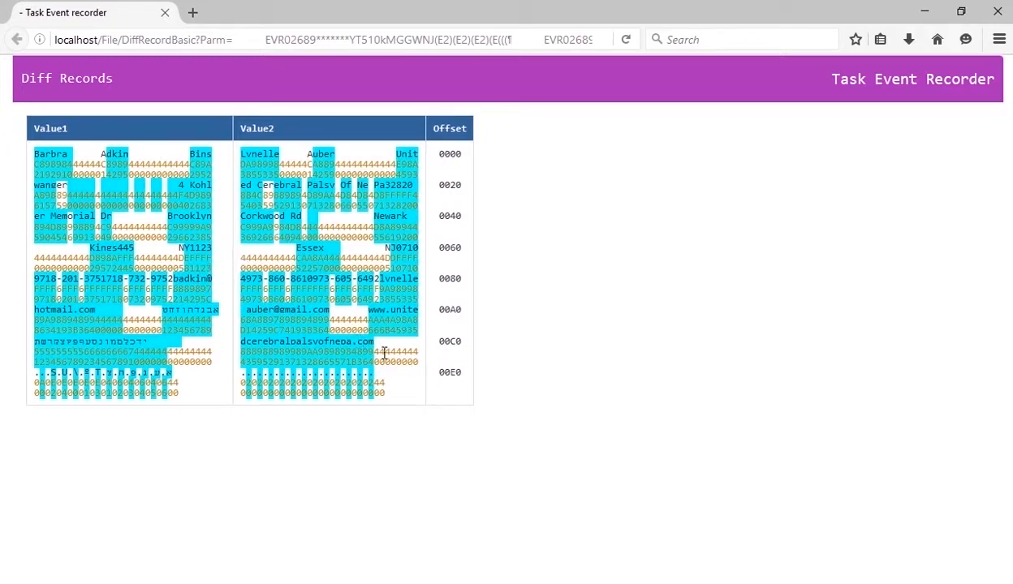
pyautogui.click(165, 13)
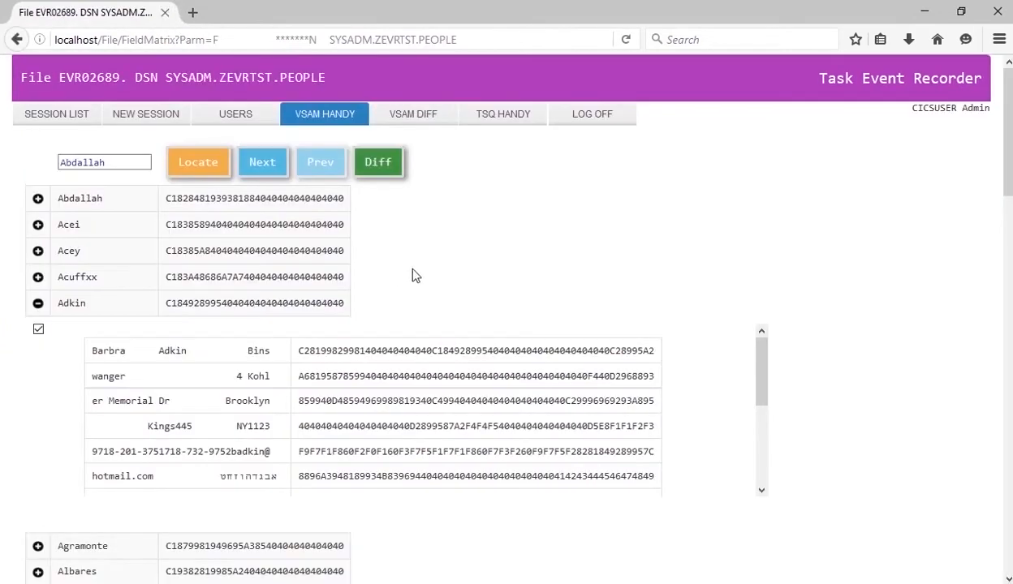
# Return to the list of files and display SYSADM.ZEVRTST.PEOPLE with the PERSON mapping
pyautogui.click(328, 113)
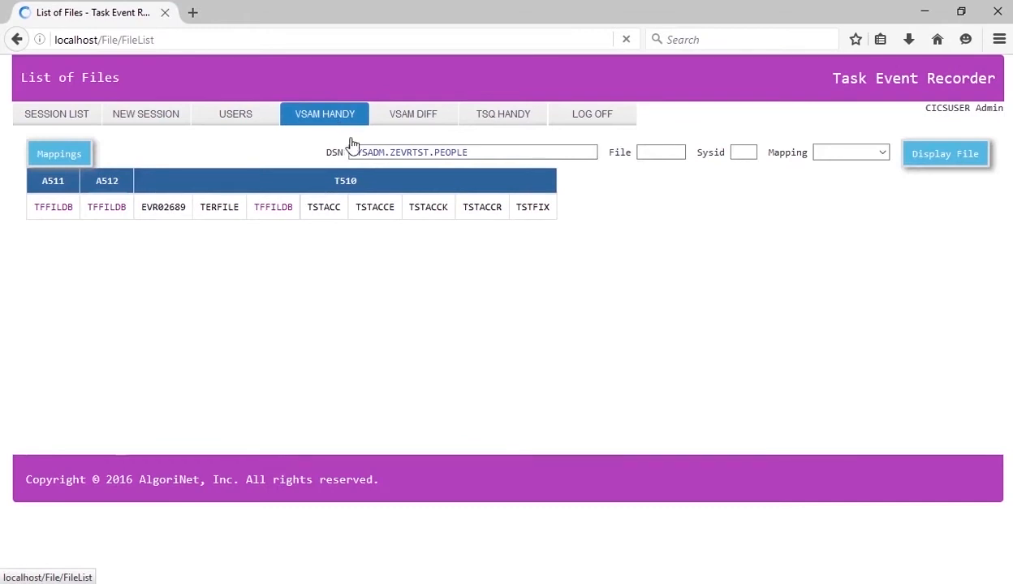
pyautogui.click(882, 152)
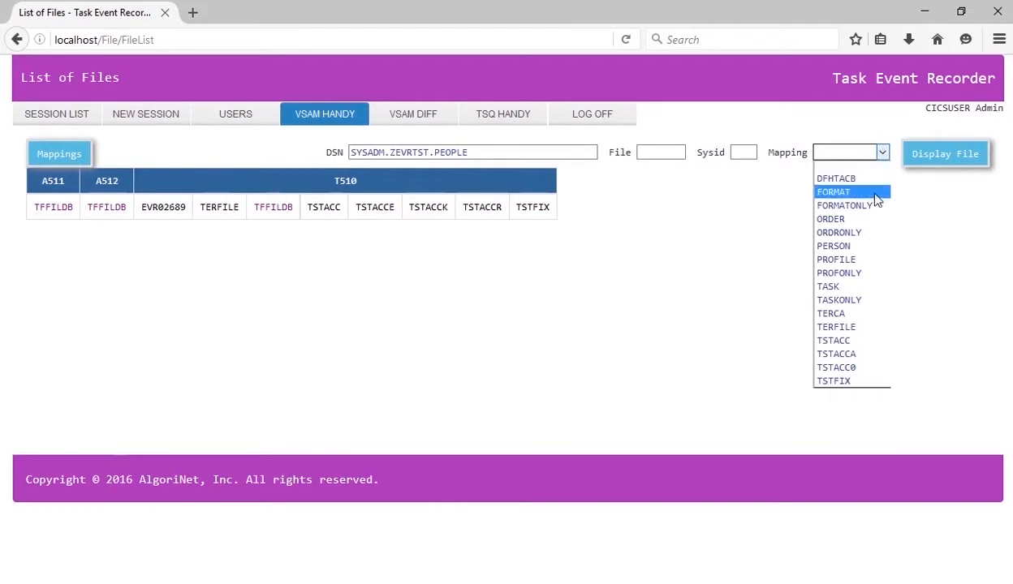
pyautogui.click(858, 248)
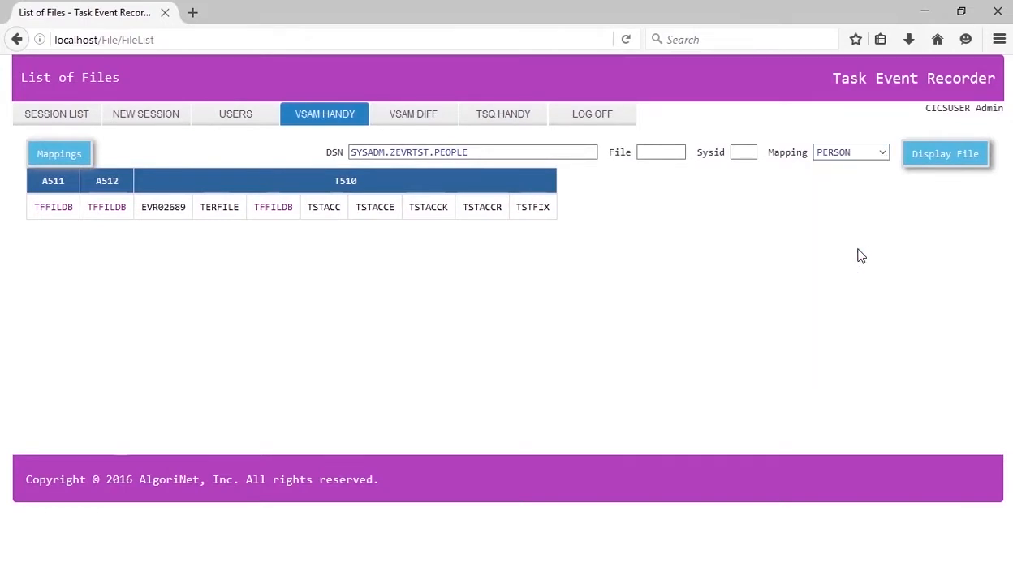
pyautogui.click(961, 157)
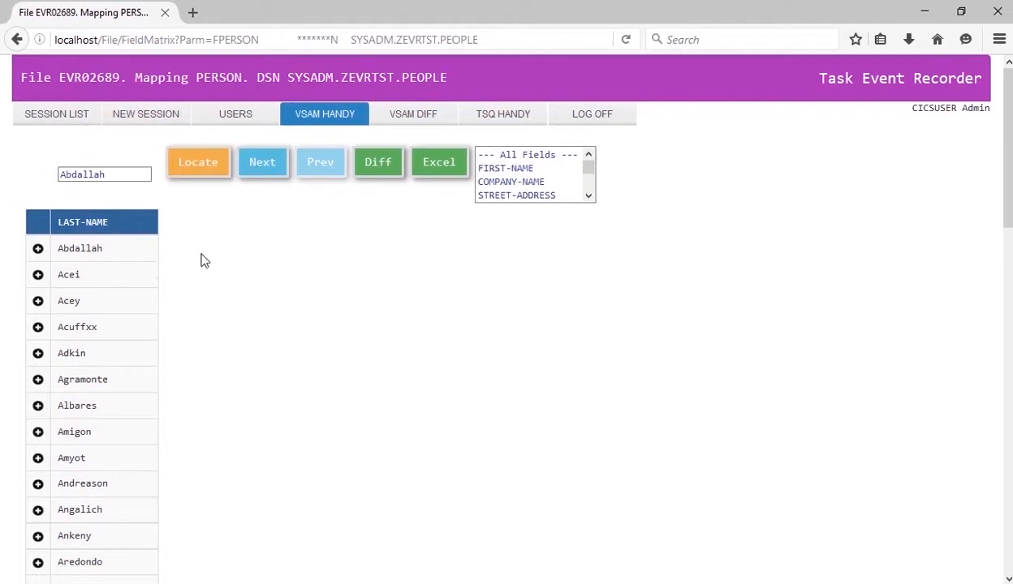
# Select all fields and locate the records again from the first key to list every column
pyautogui.click(506, 167)
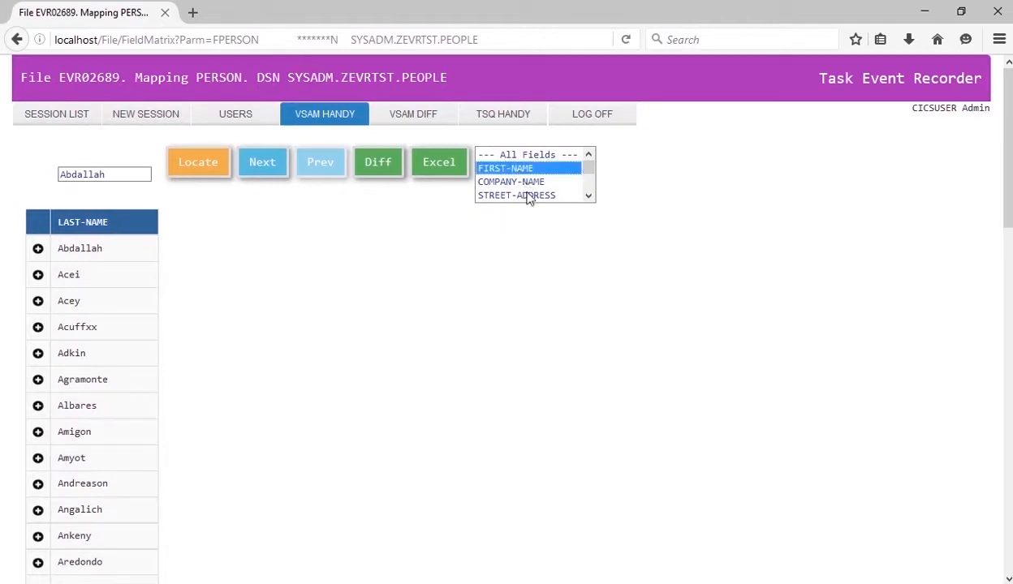
pyautogui.click(522, 155)
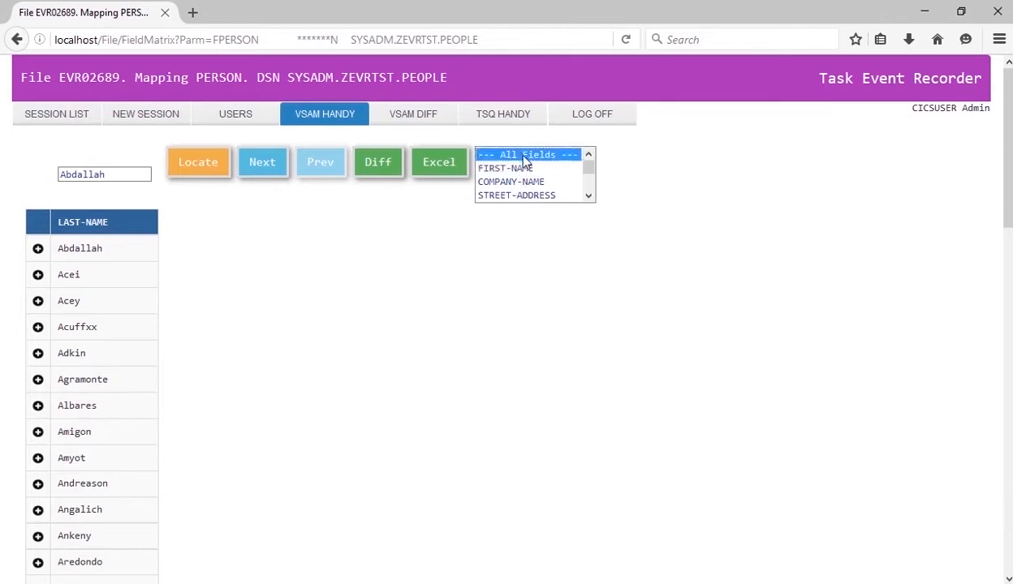
pyautogui.click(191, 171)
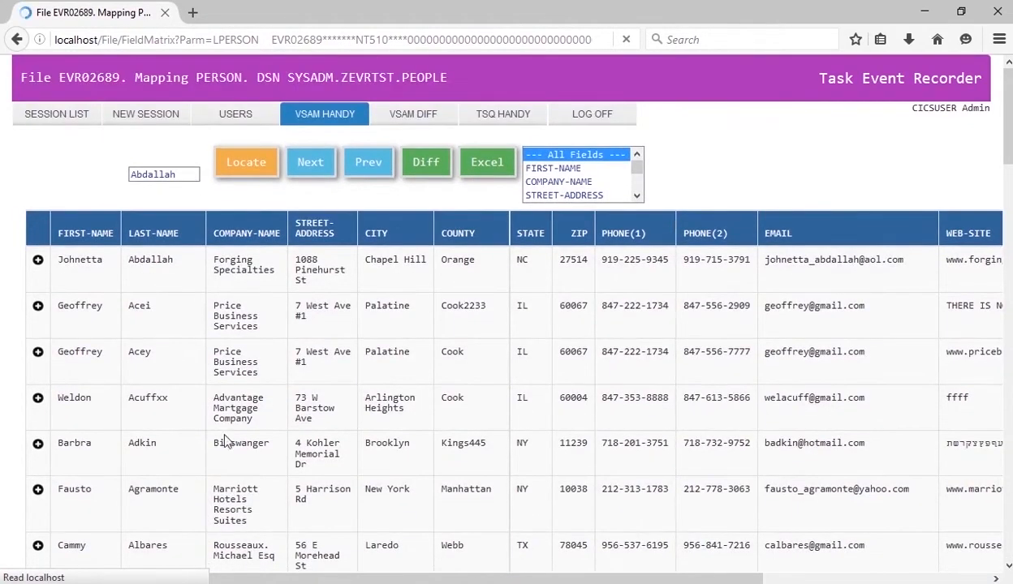
pyautogui.moveTo(390, 581); pyautogui.dragTo(443, 582)
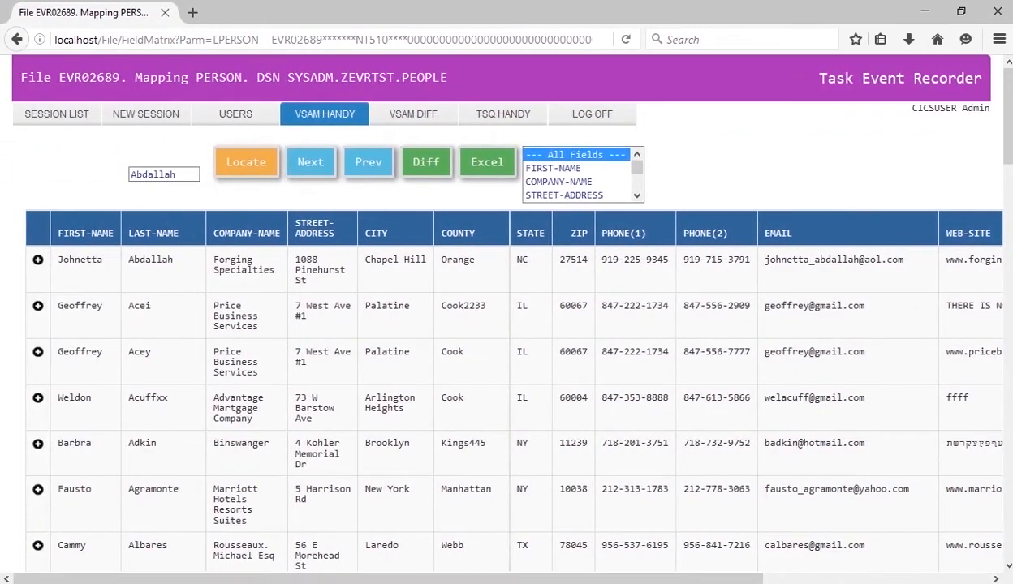
# Expand the third person record, review its mapped fields and open it for editing
pyautogui.scroll(-2, 235, 420)
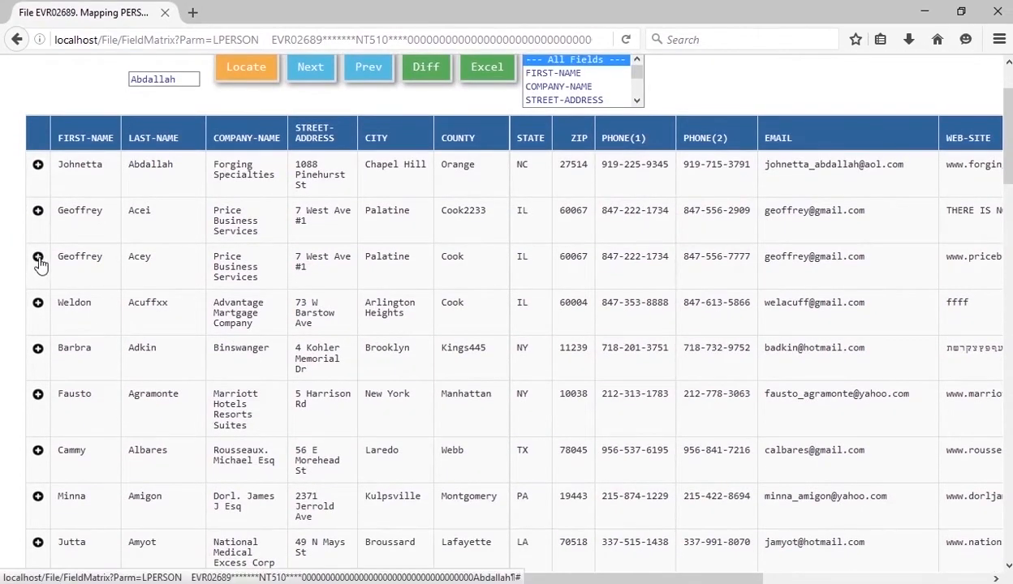
pyautogui.click(37, 259)
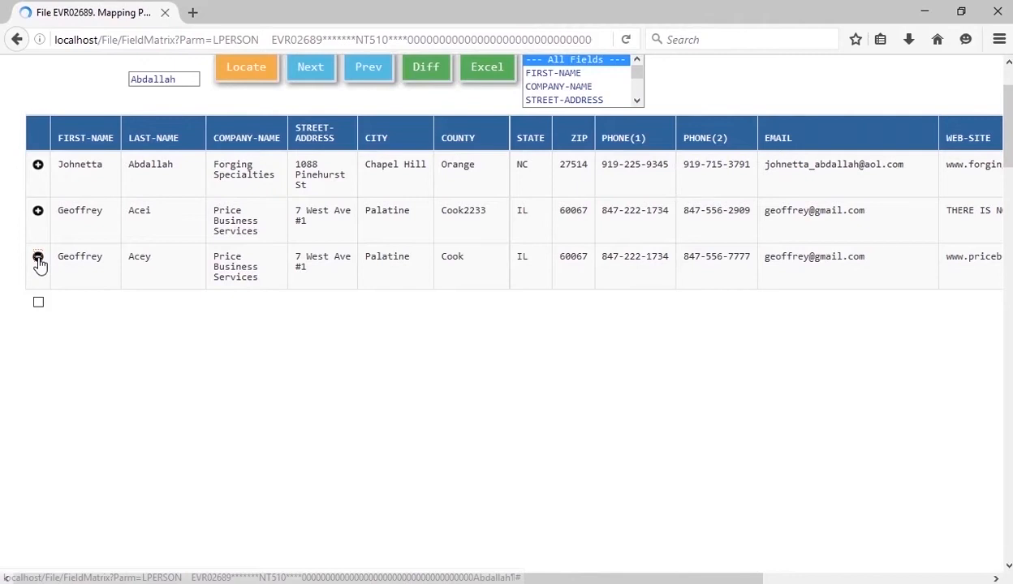
pyautogui.scroll(-4, 897, 403)
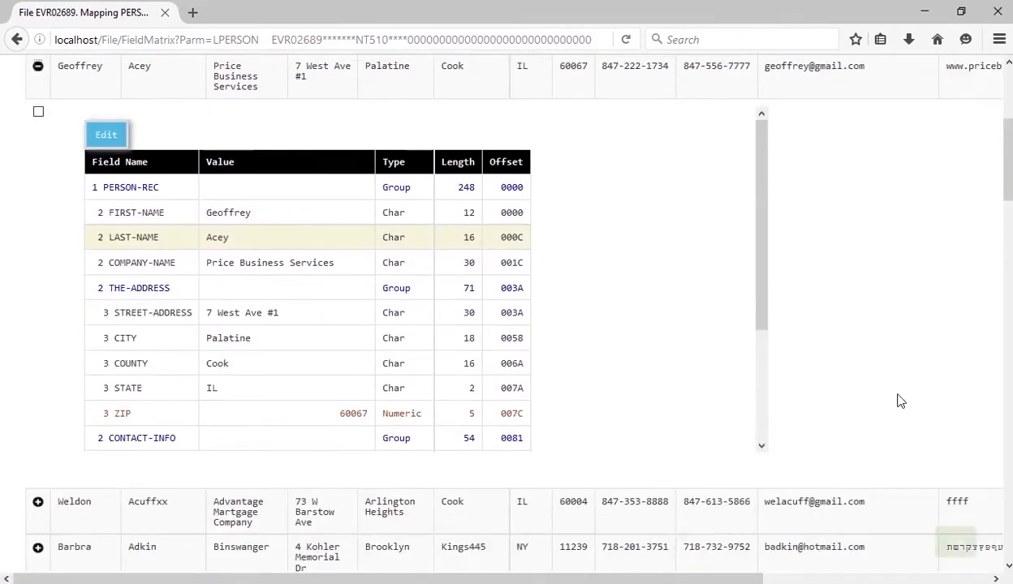
pyautogui.scroll(-4, 670, 306)
pyautogui.scroll(1, 668, 307)
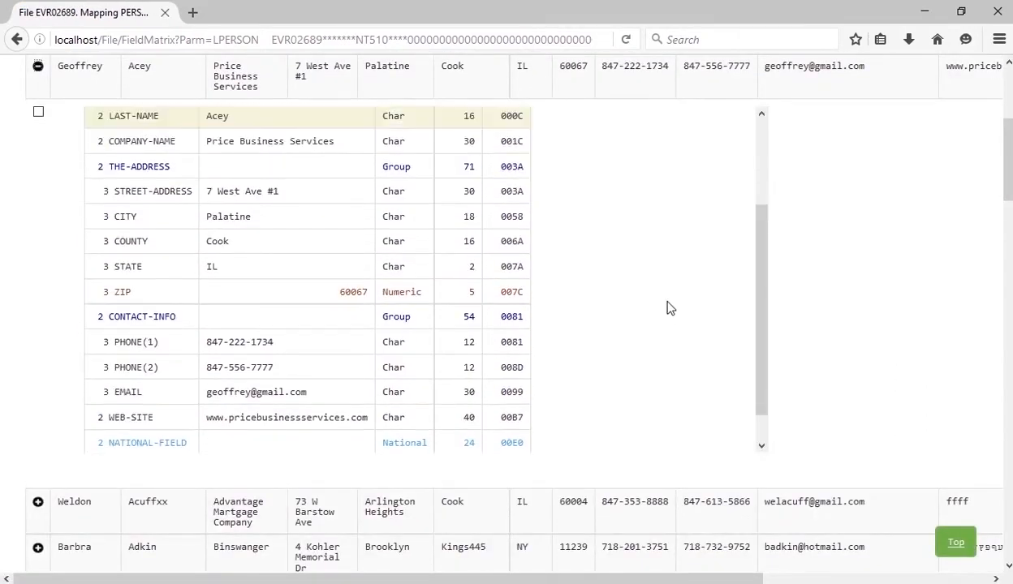
pyautogui.scroll(3, 670, 308)
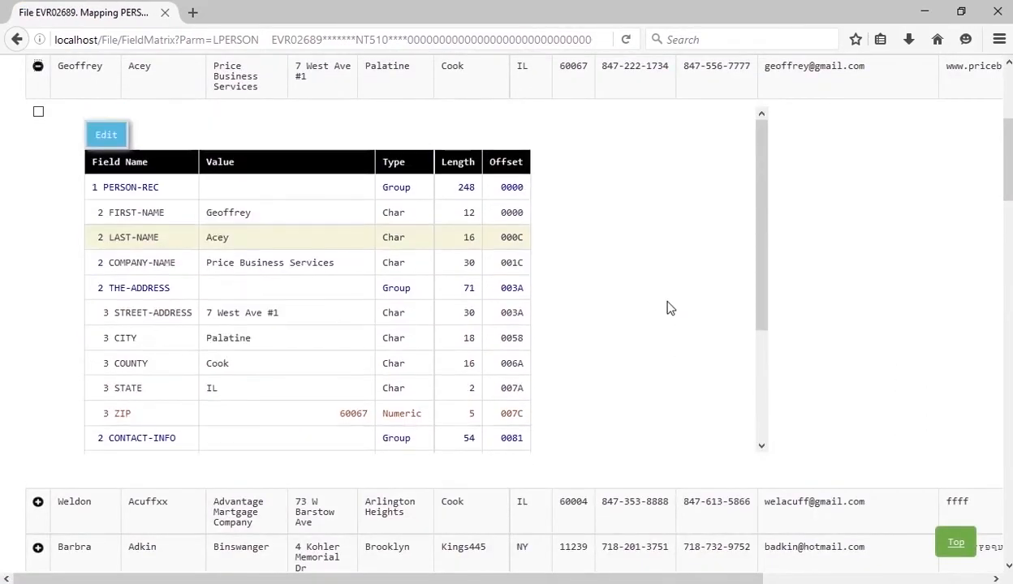
pyautogui.click(113, 136)
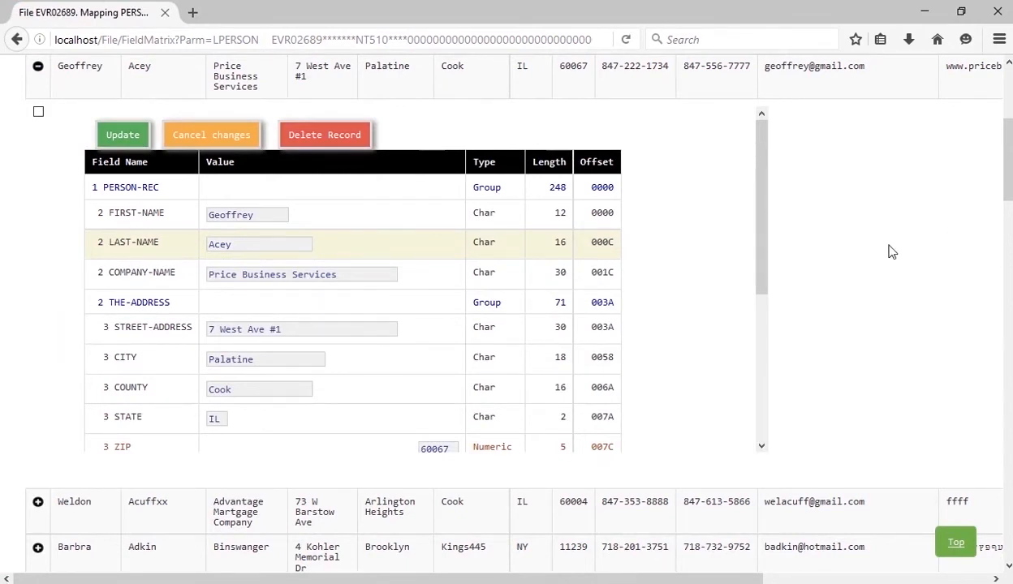
pyautogui.scroll(2, 888, 251)
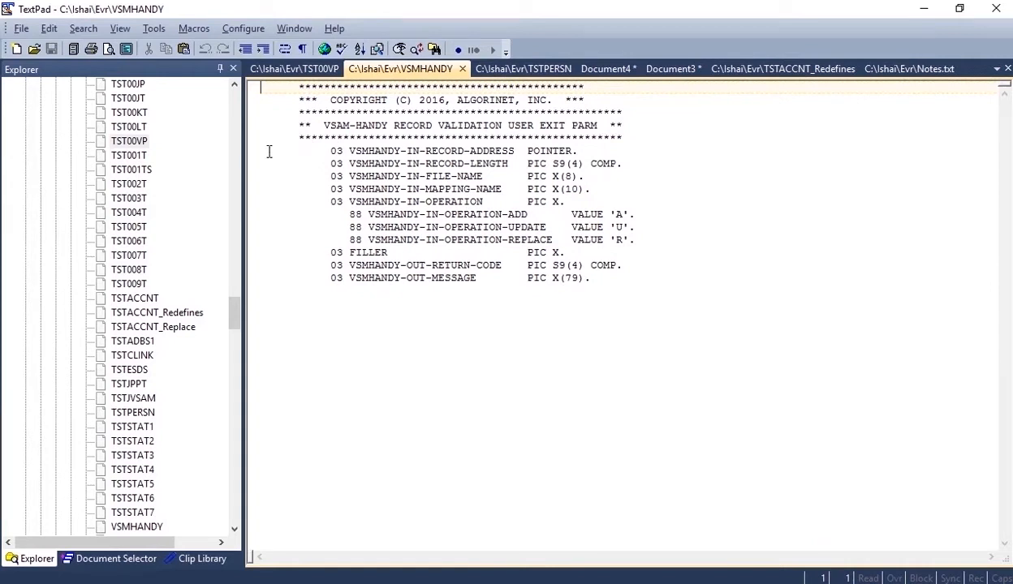
# Examine the record validation user exit parameters in the VSMHANDY copybook in TextPad, including VSMHANDY-OUT-RETURN-CODE
pyautogui.moveTo(267, 153); pyautogui.dragTo(693, 291)
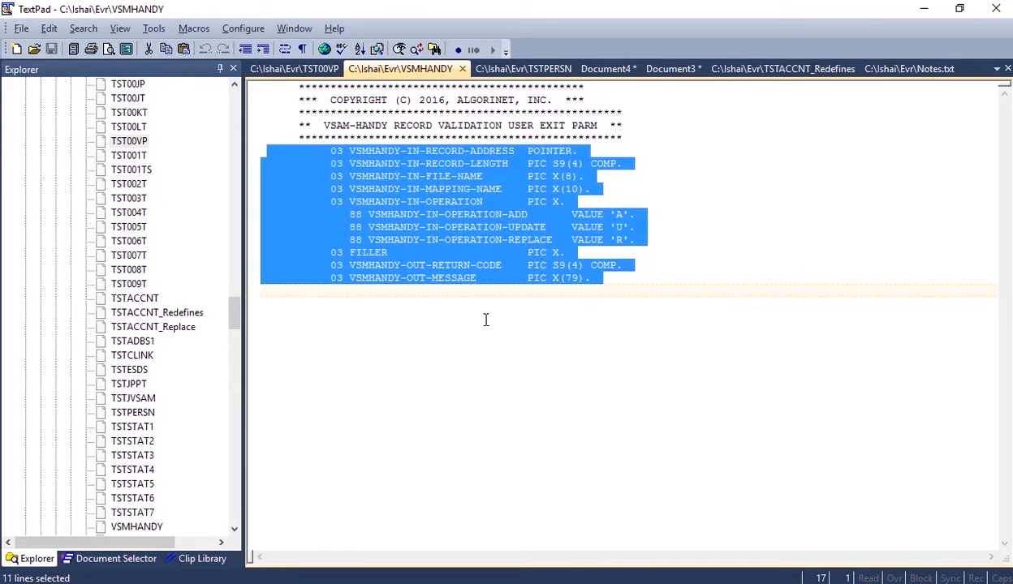
pyautogui.click(446, 303)
pyautogui.moveTo(350, 265); pyautogui.dragTo(502, 260)
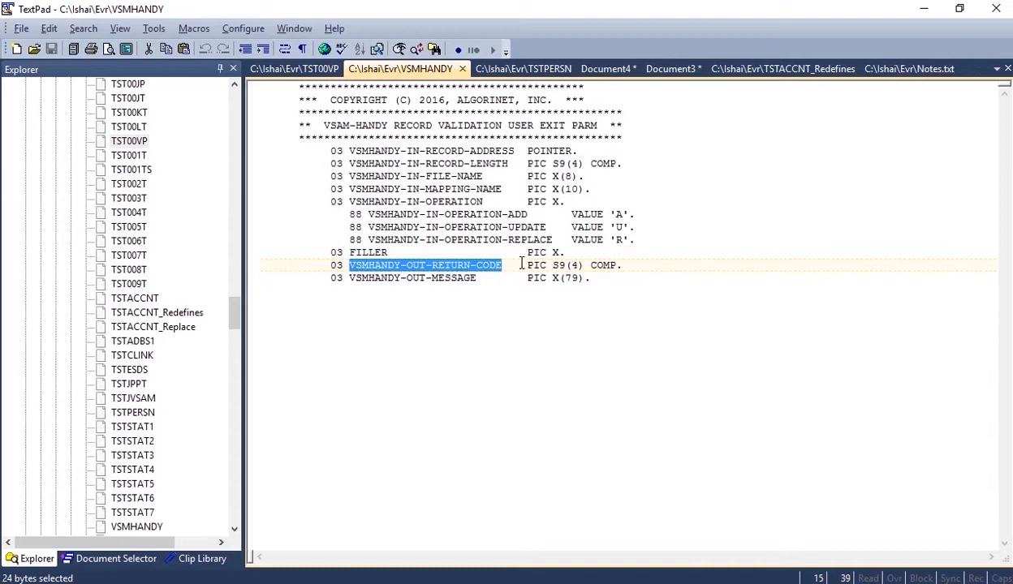
# Examine the VALIDATE-PRESON-RECORD section of TST00VP and highlight the loop that counts at-signs in EMAIL
pyautogui.click(317, 72)
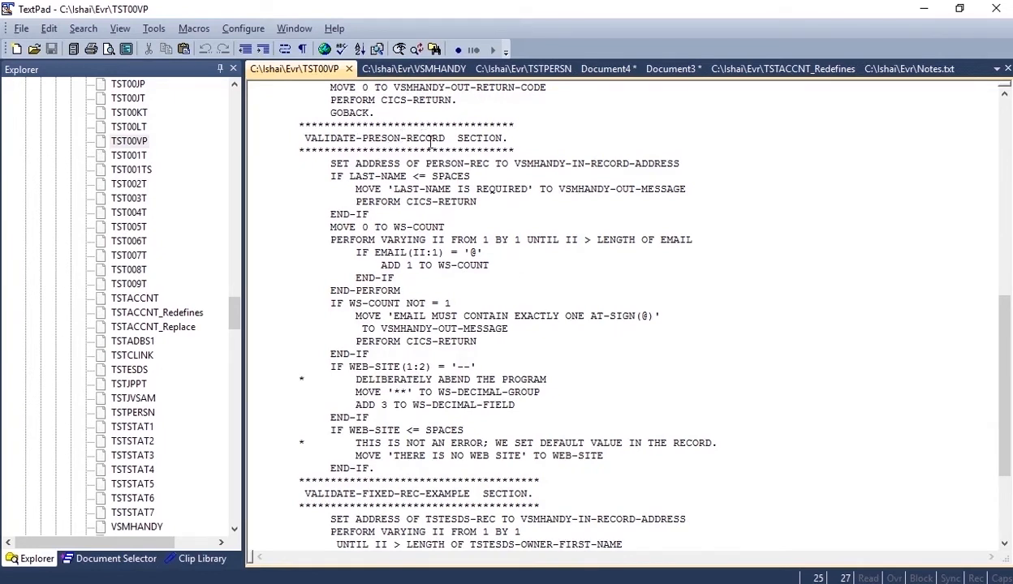
pyautogui.scroll(-1, 560, 312)
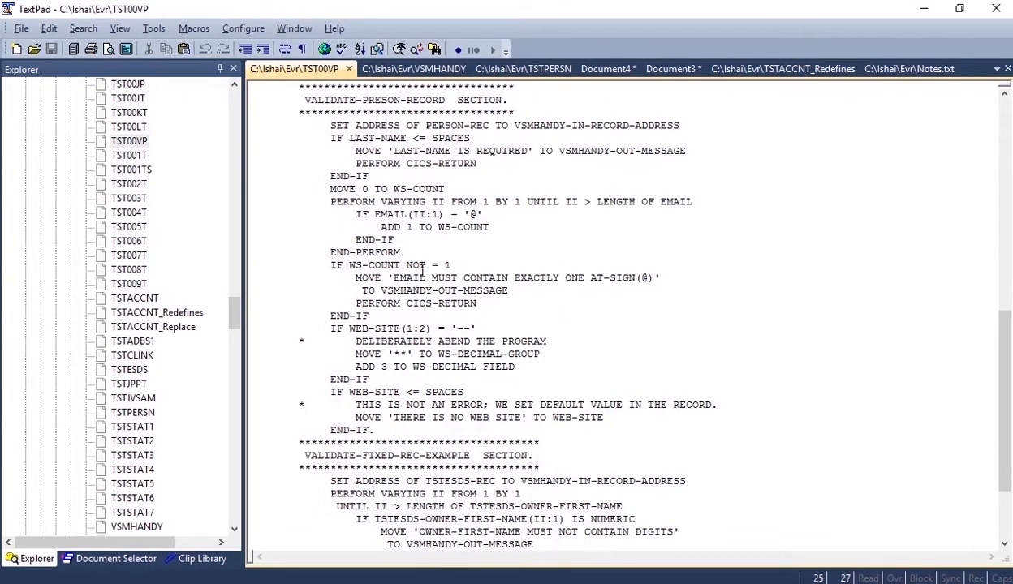
pyautogui.moveTo(258, 202); pyautogui.dragTo(716, 246)
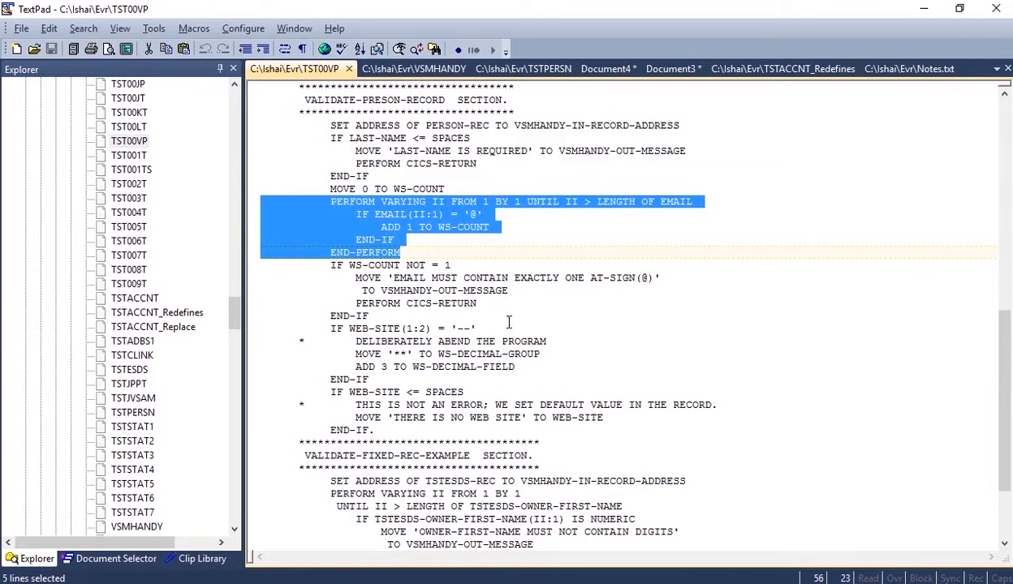
# Switch to the browser, insert a second at-sign into the third record's EMAIL field and try to update the record
pyautogui.hotkey('alt', 'Tab')
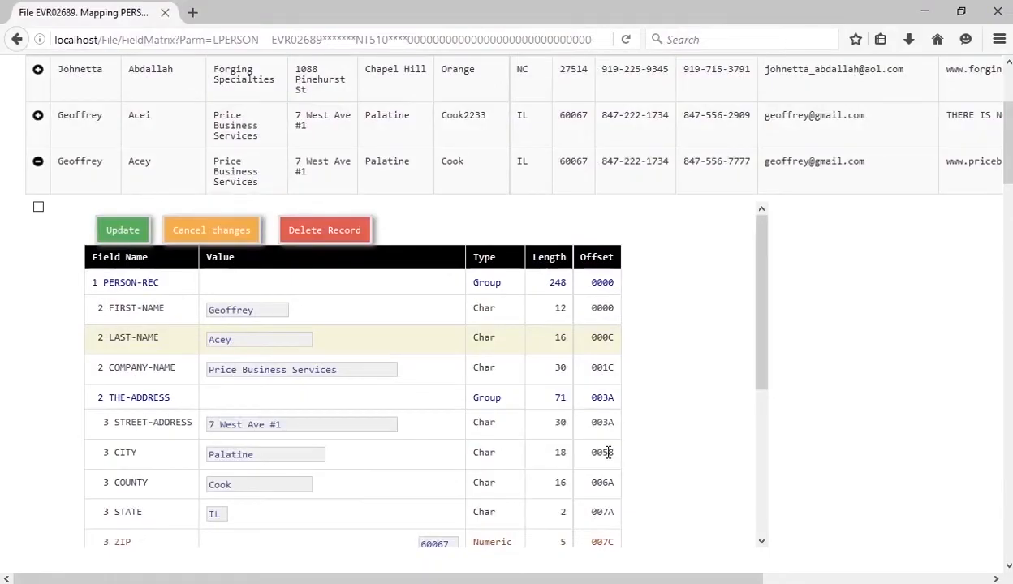
pyautogui.scroll(-4, 939, 331)
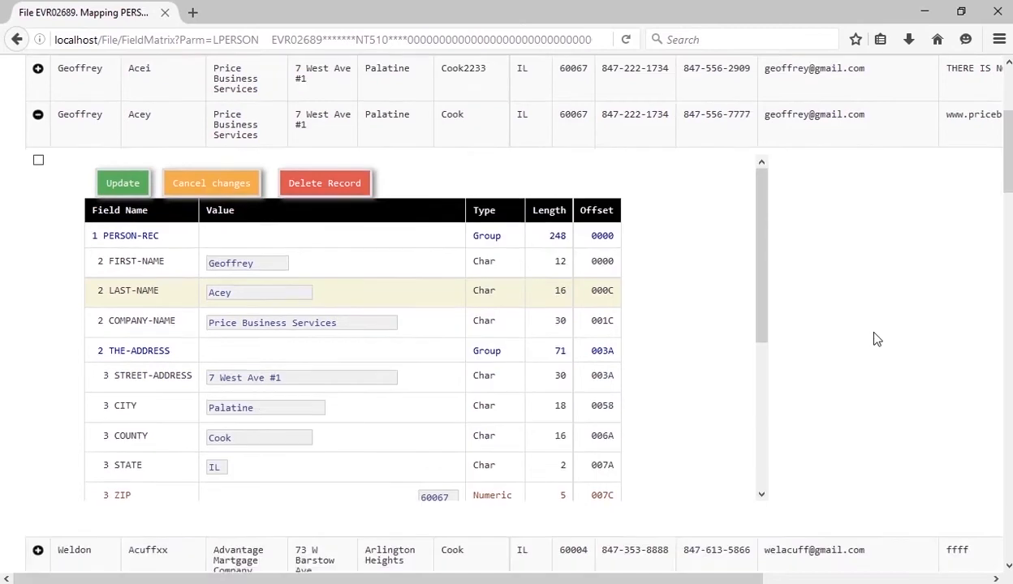
pyautogui.scroll(-3, 419, 284)
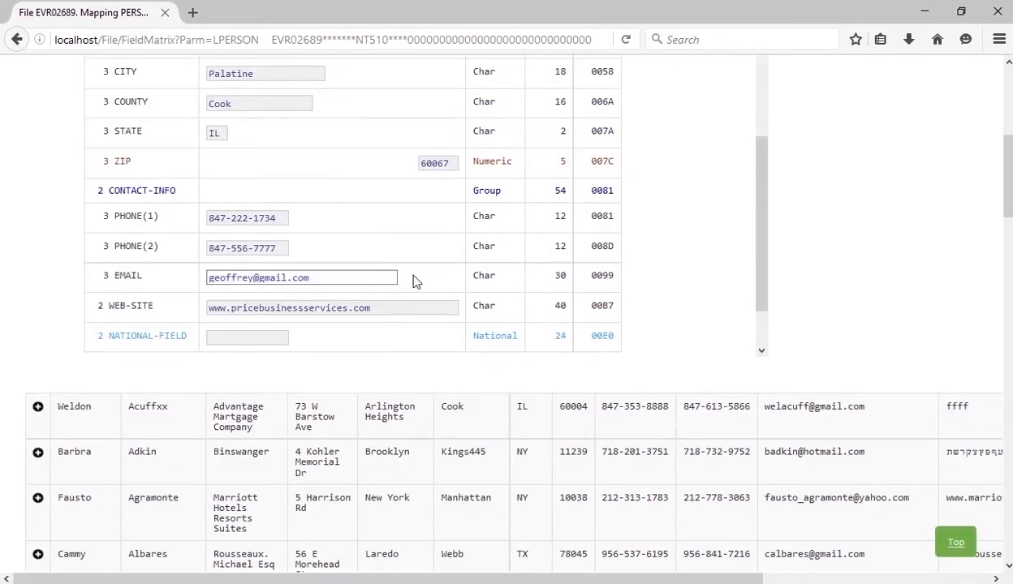
pyautogui.click(231, 277)
pyautogui.write('@')
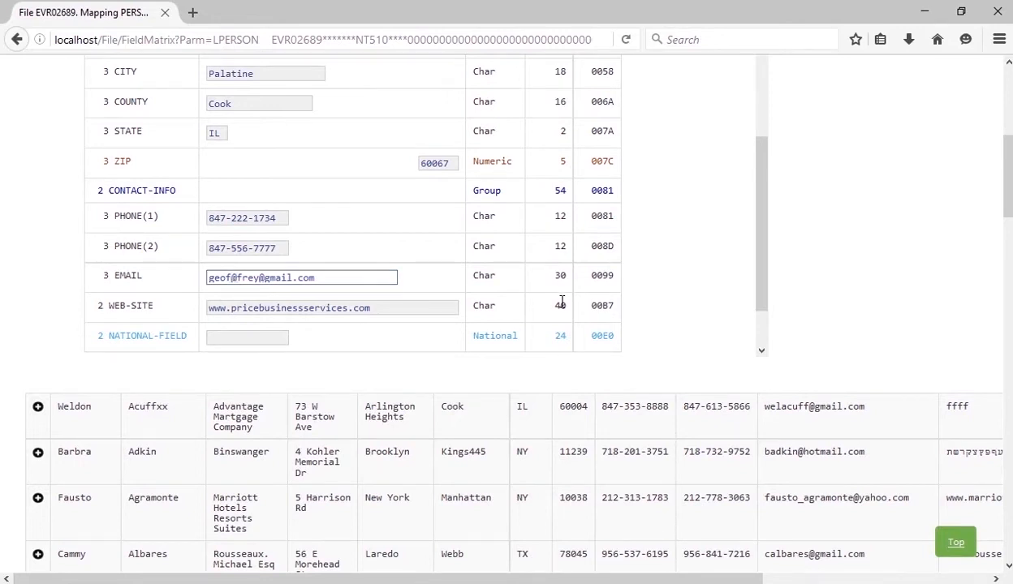
pyautogui.scroll(5, 711, 241)
pyautogui.scroll(5, 818, 235)
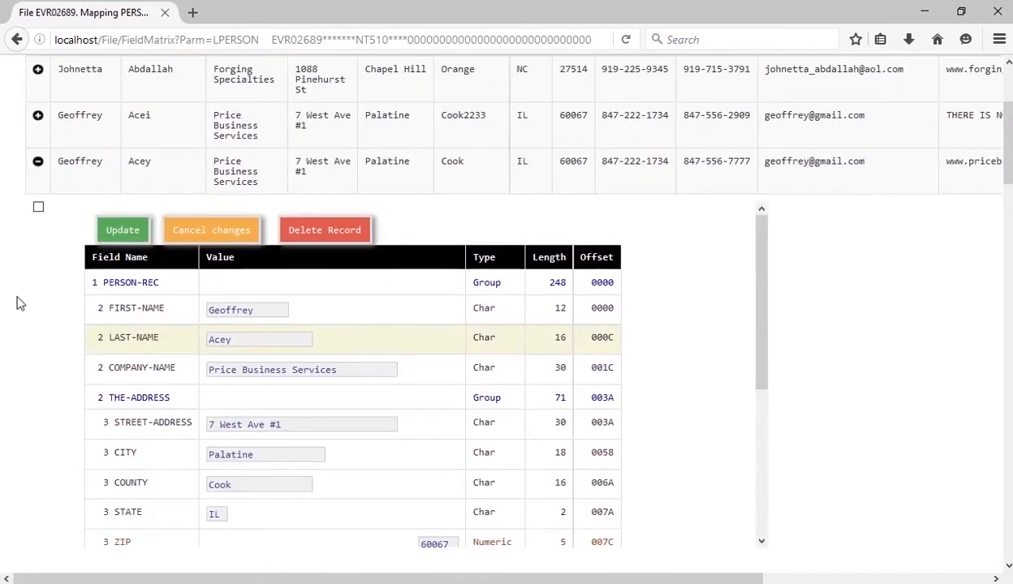
pyautogui.click(123, 232)
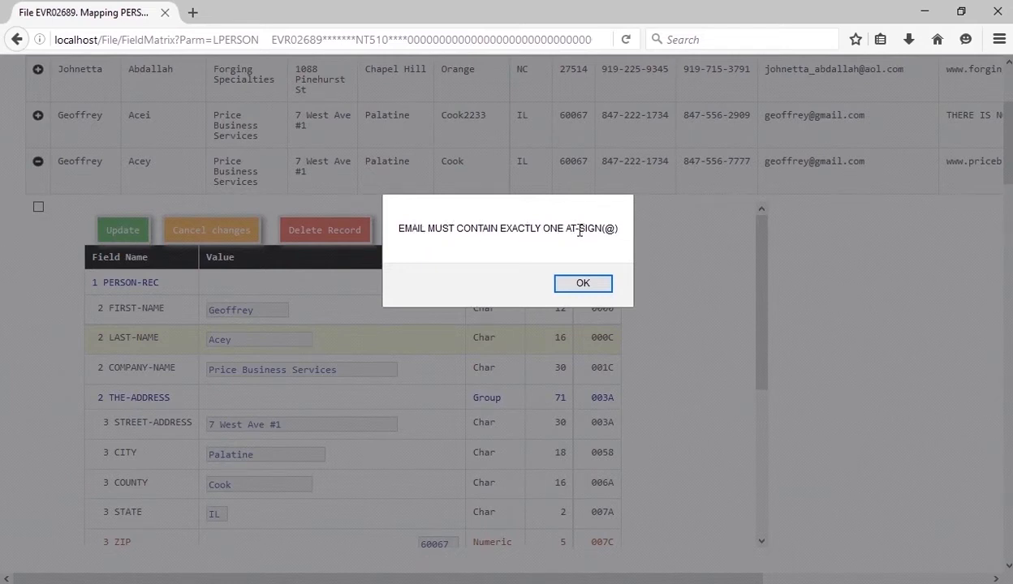
pyautogui.click(583, 284)
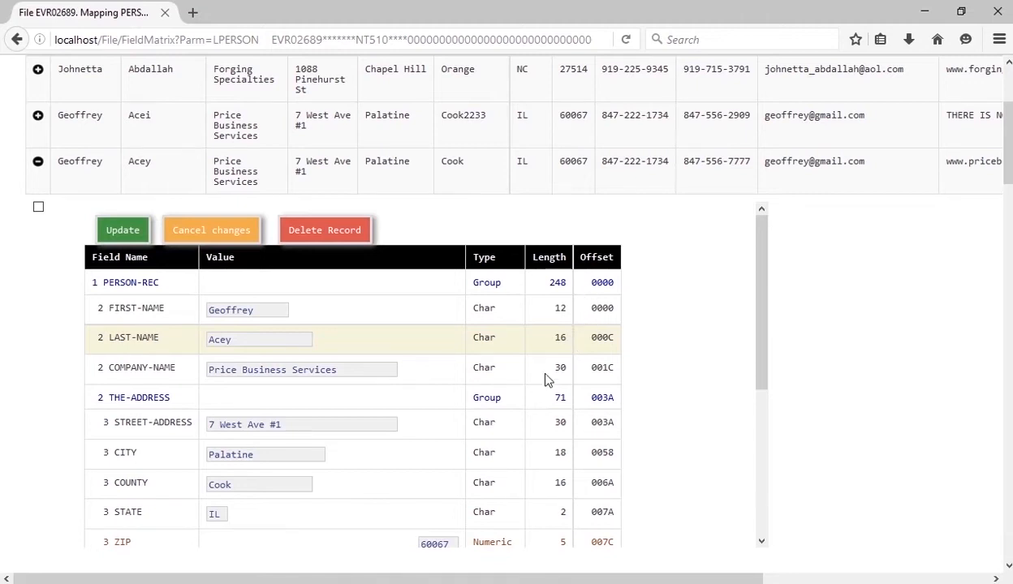
# Remove the extra at-sign from the record's EMAIL field
pyautogui.scroll(-3, 540, 385)
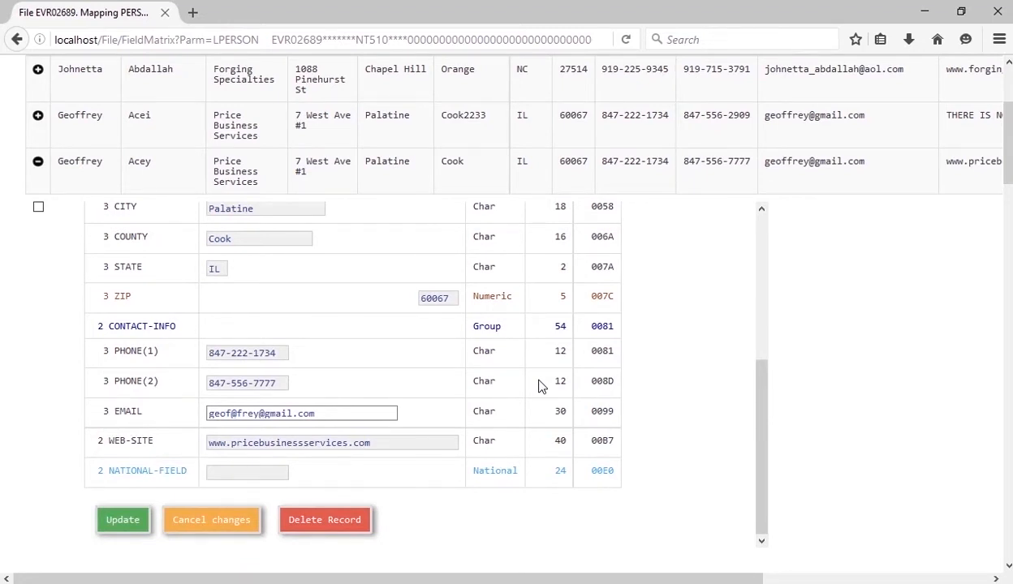
pyautogui.click(233, 414)
pyautogui.press('Delete')
pyautogui.write('f@')
pyautogui.press('Delete')
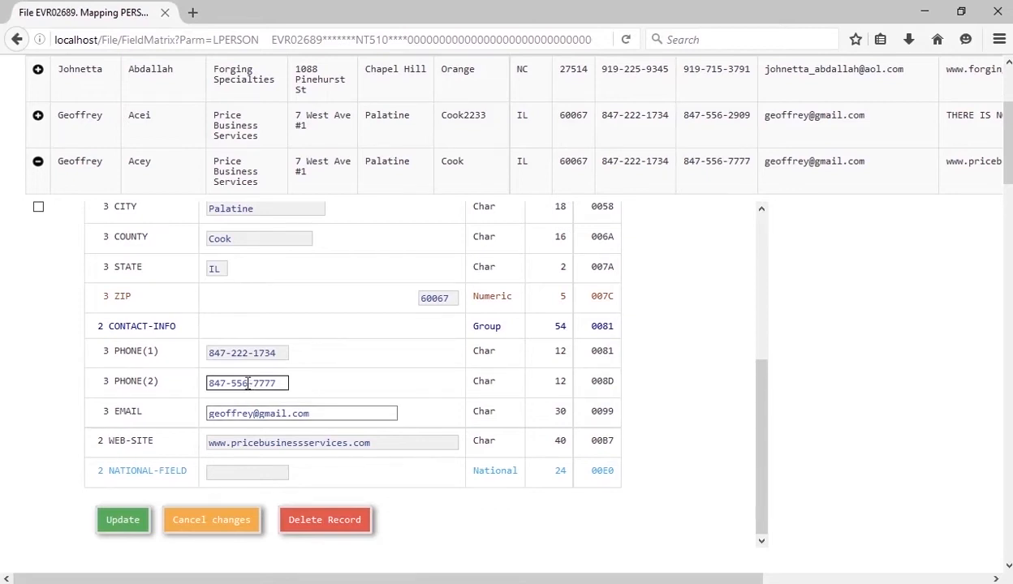
# Replace the last four digits of PHONE(2), update the record and check the saved phone number
pyautogui.click(255, 383)
pyautogui.moveTo(255, 383); pyautogui.dragTo(339, 395)
pyautogui.write('8888')
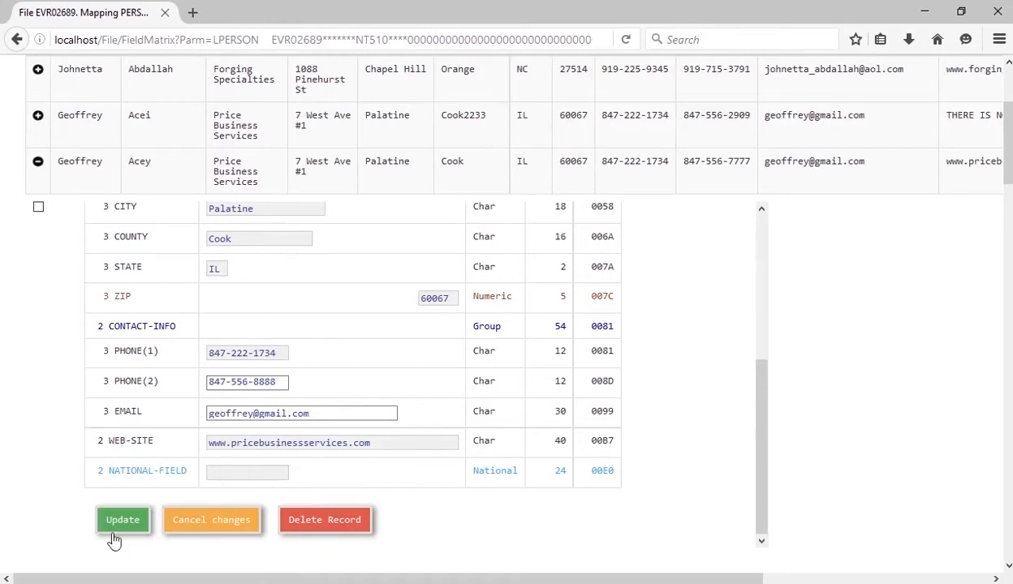
pyautogui.click(124, 525)
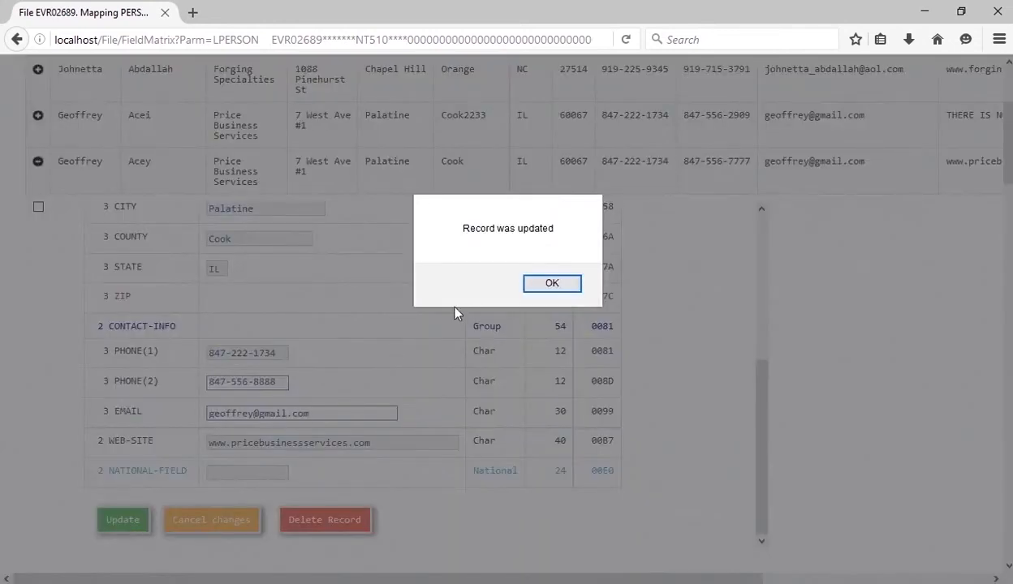
pyautogui.click(542, 286)
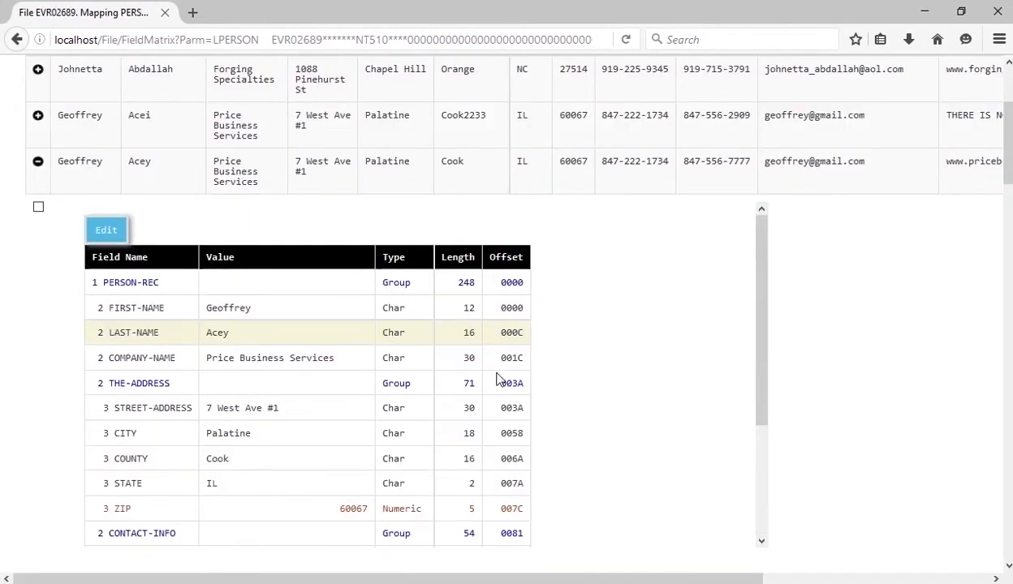
pyautogui.scroll(-4, 73, 347)
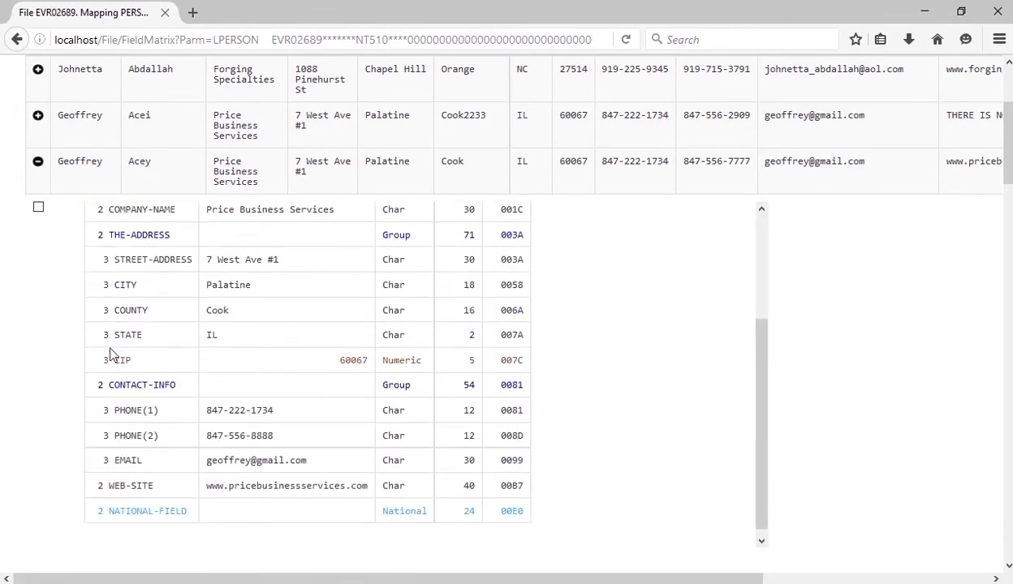
pyautogui.moveTo(252, 429); pyautogui.dragTo(295, 437)
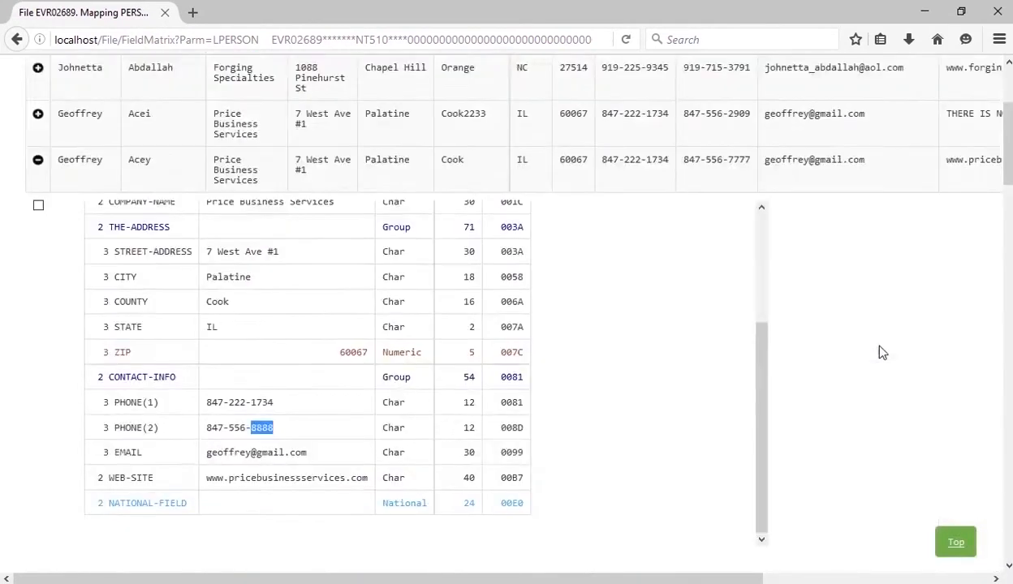
# Return to the list of files and point out SYSADM.ZEVRTST.PEOPLE and SYSADM.ZEVRTST.PEOPLE2 in the z/OS data set list
pyautogui.scroll(3, 883, 346)
pyautogui.click(333, 114)
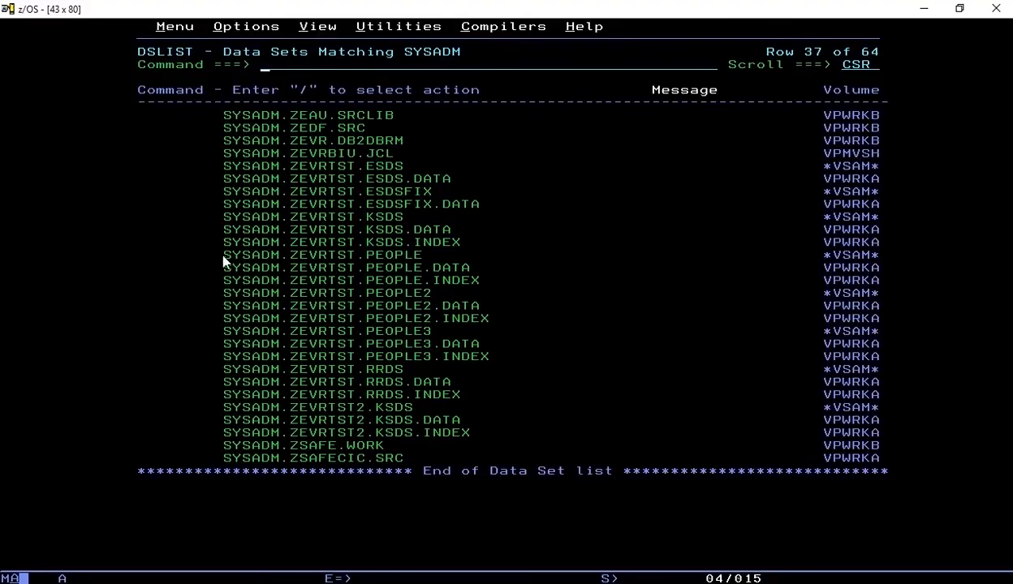
pyautogui.moveTo(219, 248); pyautogui.dragTo(416, 260)
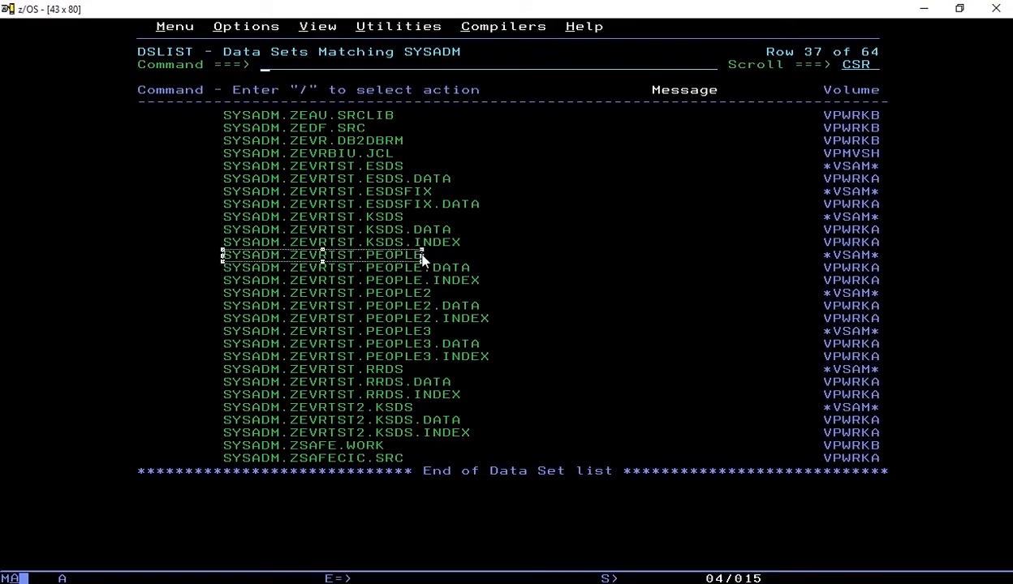
pyautogui.moveTo(228, 294); pyautogui.dragTo(445, 304)
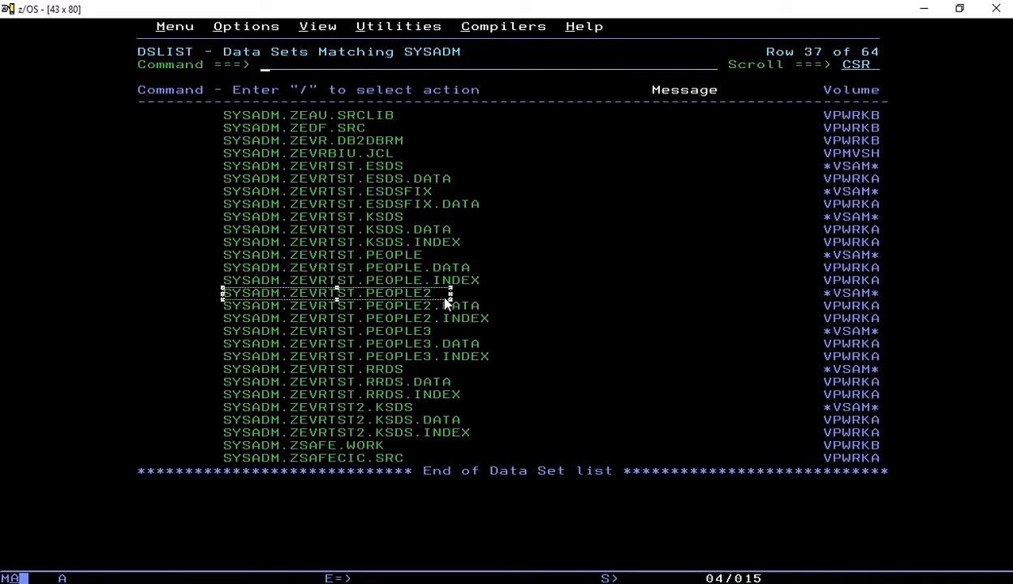
# Back in the browser, fill in a VSAM Diff request with SYSADM.ZEVRTST.PEOPLE as DSN1 and SYSADM.ZEVRTST.PEOPLE2 as DSN2
pyautogui.hotkey('alt', 'Tab')
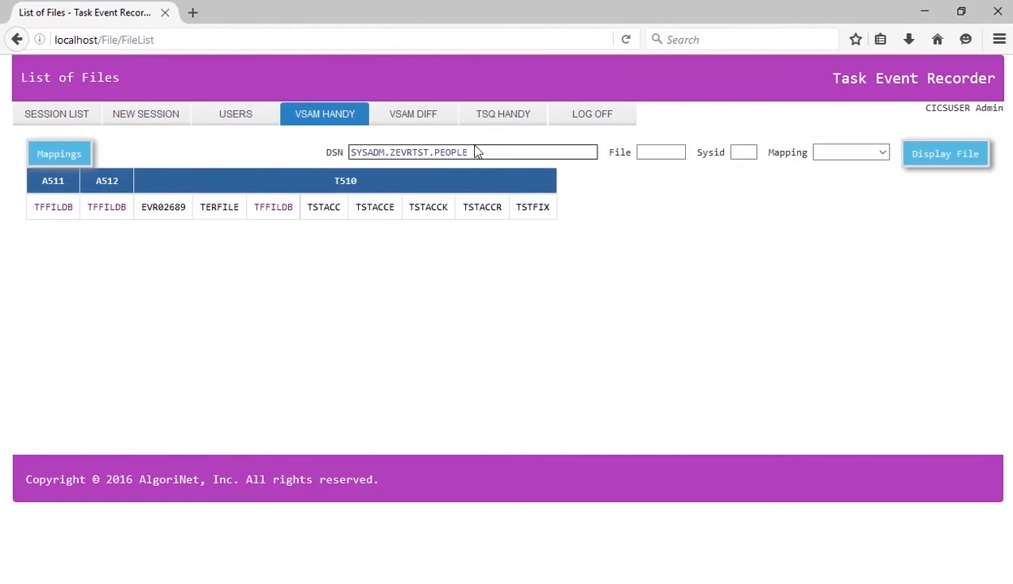
pyautogui.moveTo(500, 152); pyautogui.dragTo(226, 167)
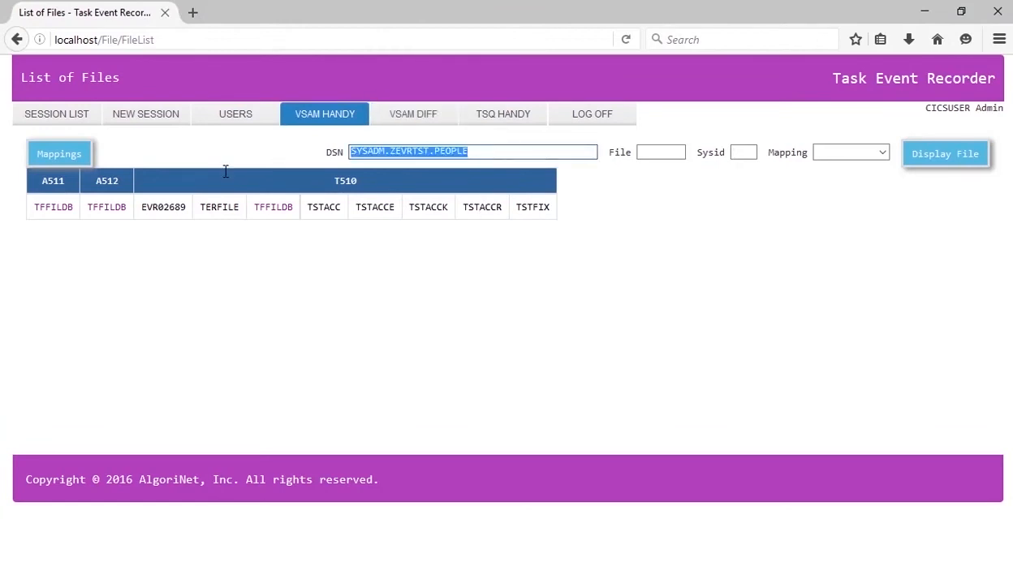
pyautogui.click(406, 120)
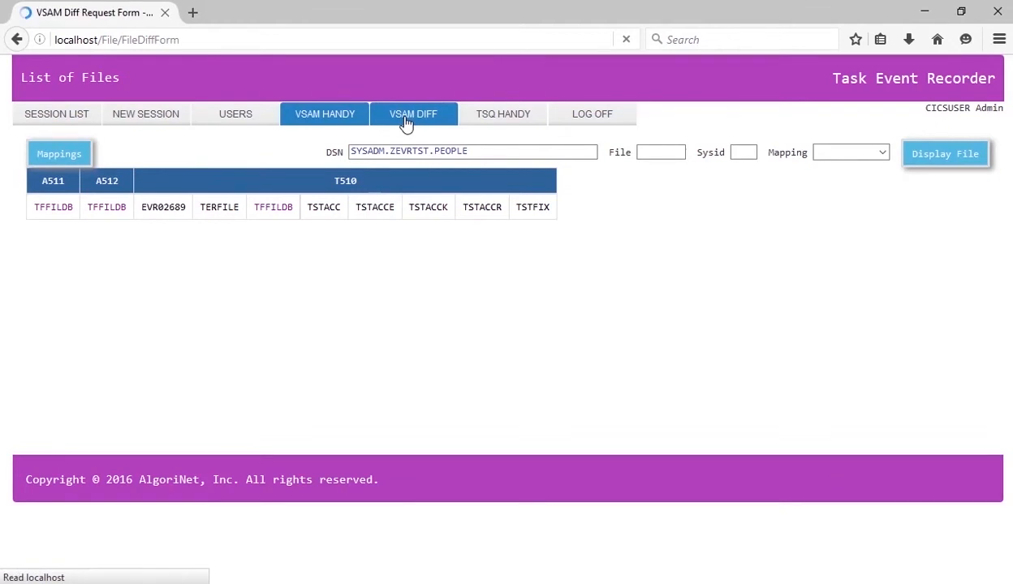
pyautogui.click(90, 173)
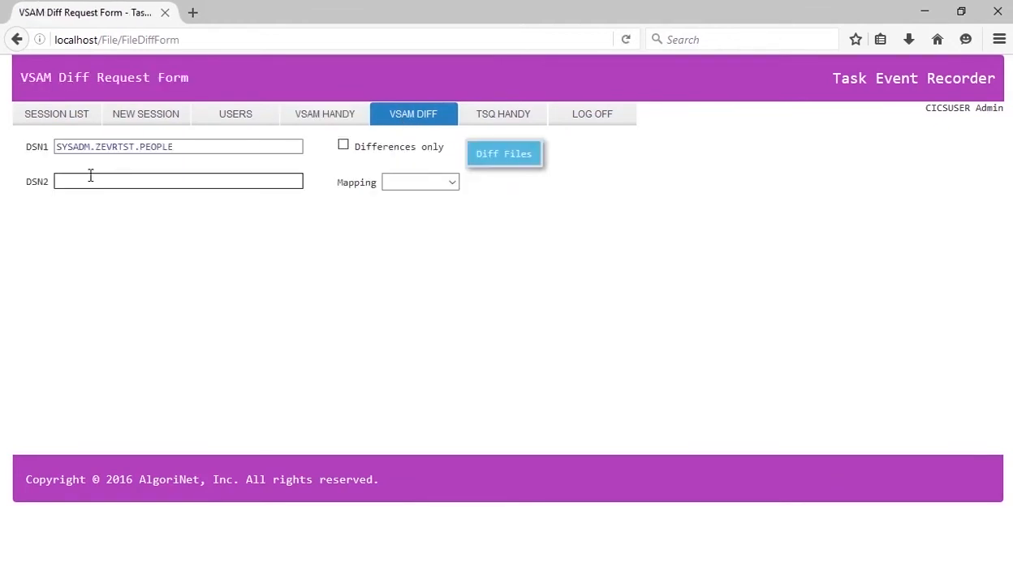
pyautogui.moveTo(185, 143); pyautogui.dragTo(2, 158)
pyautogui.hotkey('ctrl', 'c')
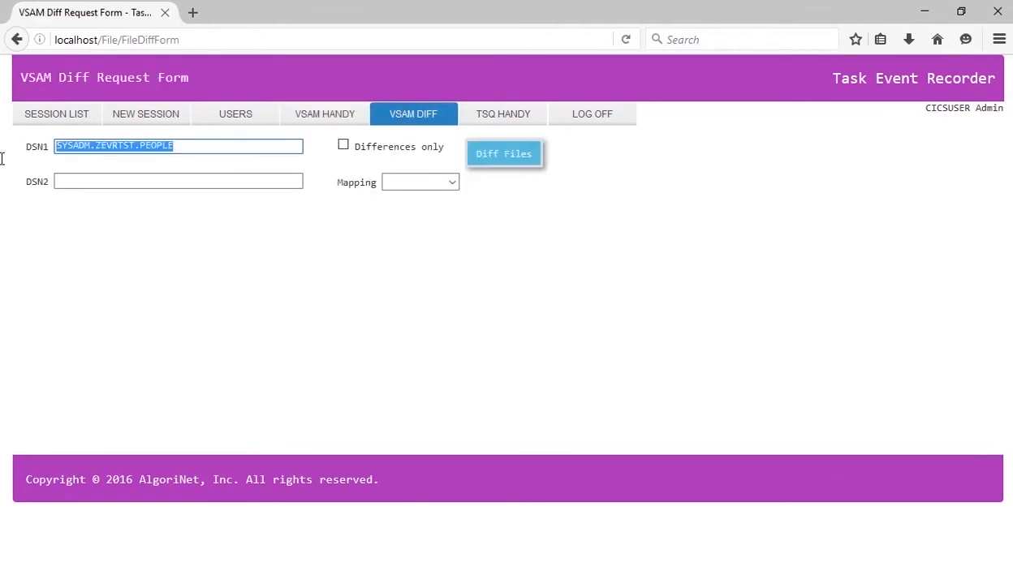
pyautogui.click(210, 182)
pyautogui.hotkey('ctrl', 'v')
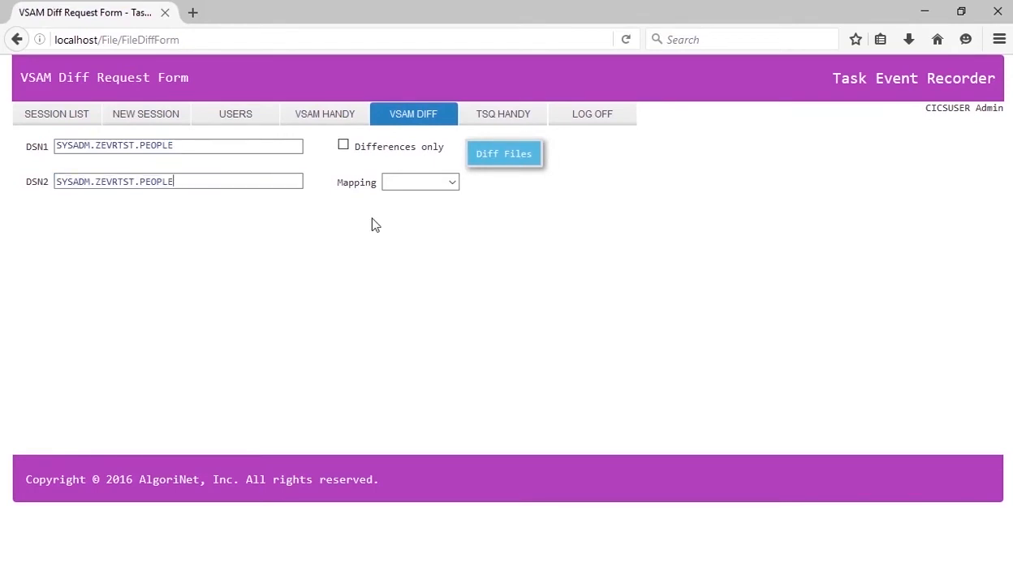
pyautogui.write('2')
# Leave the mapping blank and run the comparison of the two data sets
pyautogui.click(418, 183)
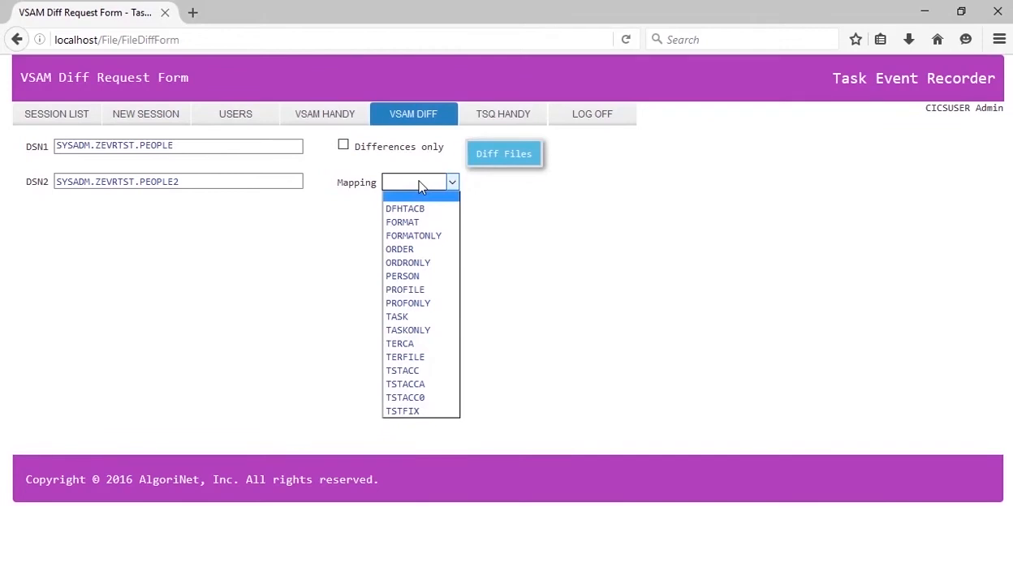
pyautogui.click(420, 186)
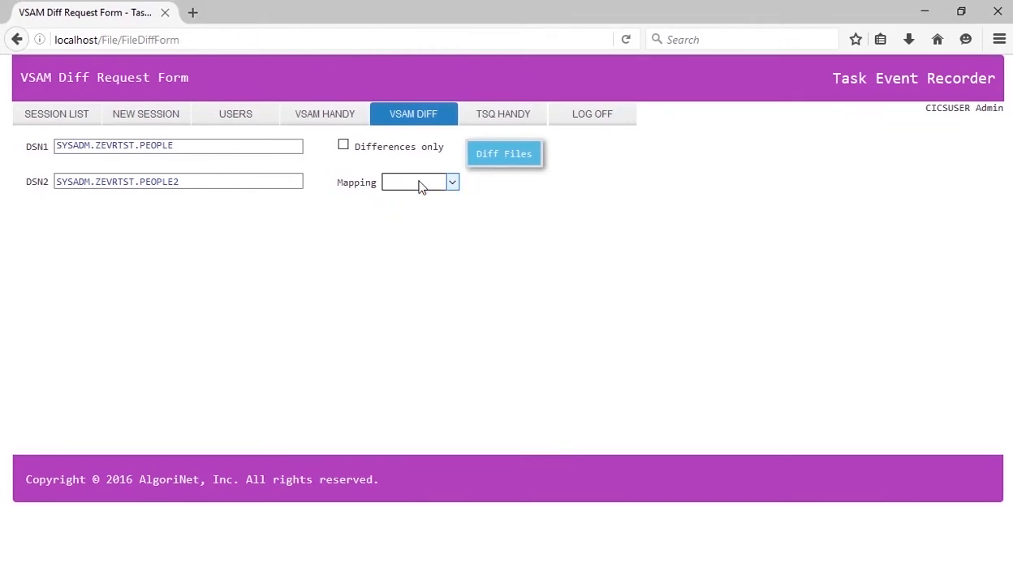
pyautogui.click(500, 158)
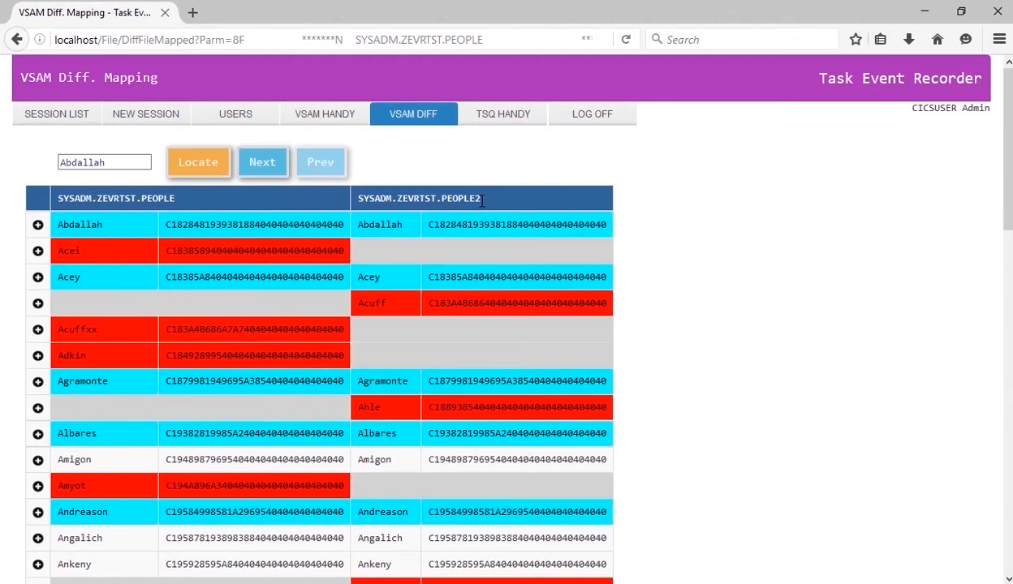
# Review the compared records and expand the unhighlighted matching record in row 13 to examine its character and hexadecimal contents
pyautogui.scroll(-3, 608, 355)
pyautogui.scroll(3, 610, 357)
pyautogui.scroll(-2, 677, 360)
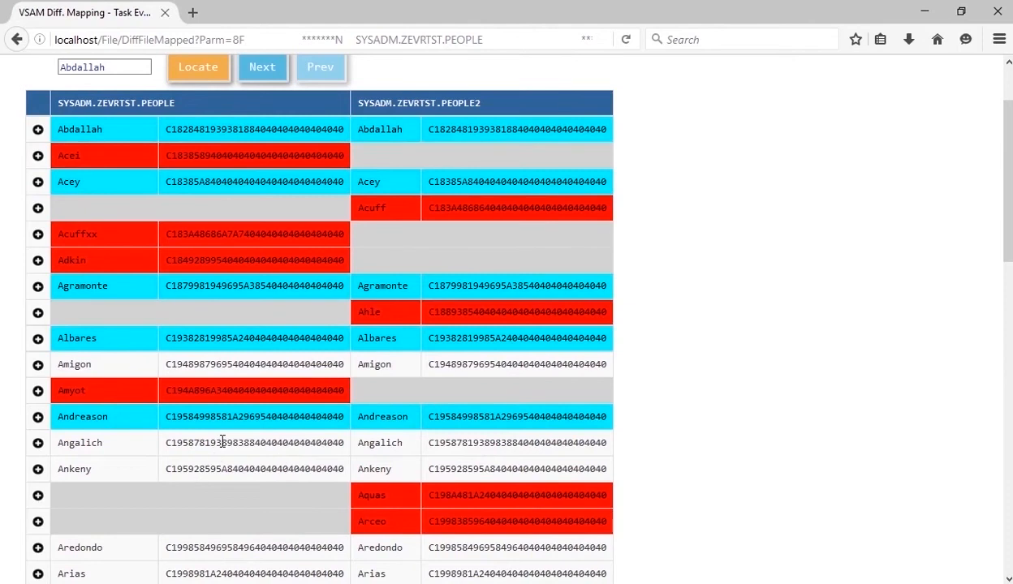
pyautogui.scroll(-2, 222, 442)
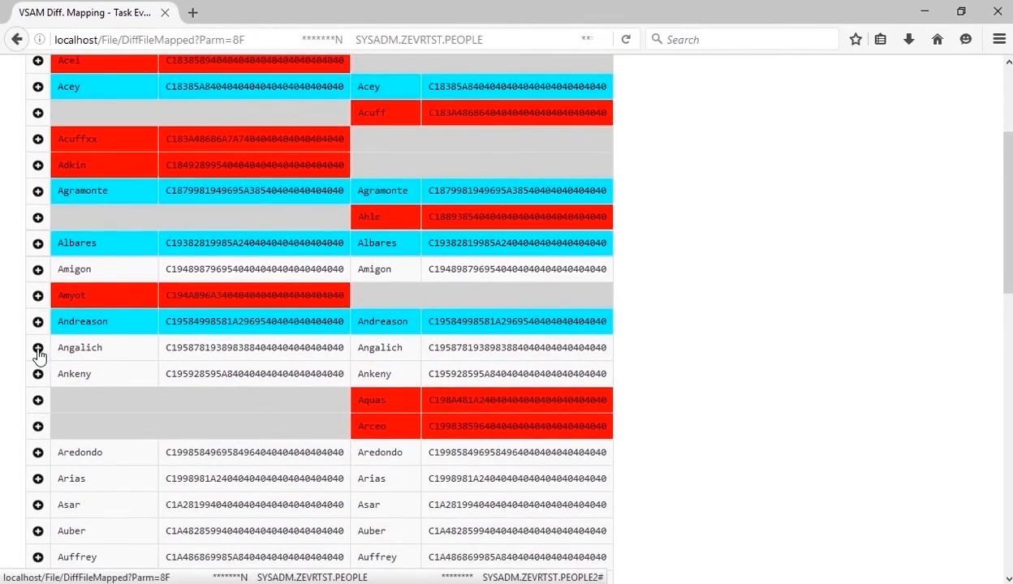
pyautogui.click(37, 349)
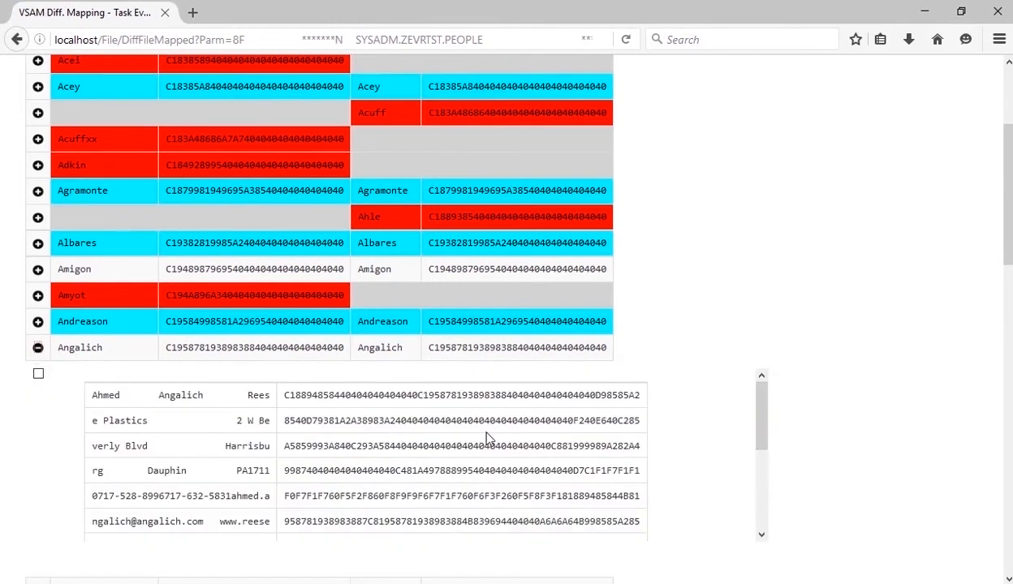
pyautogui.scroll(-2, 5, 302)
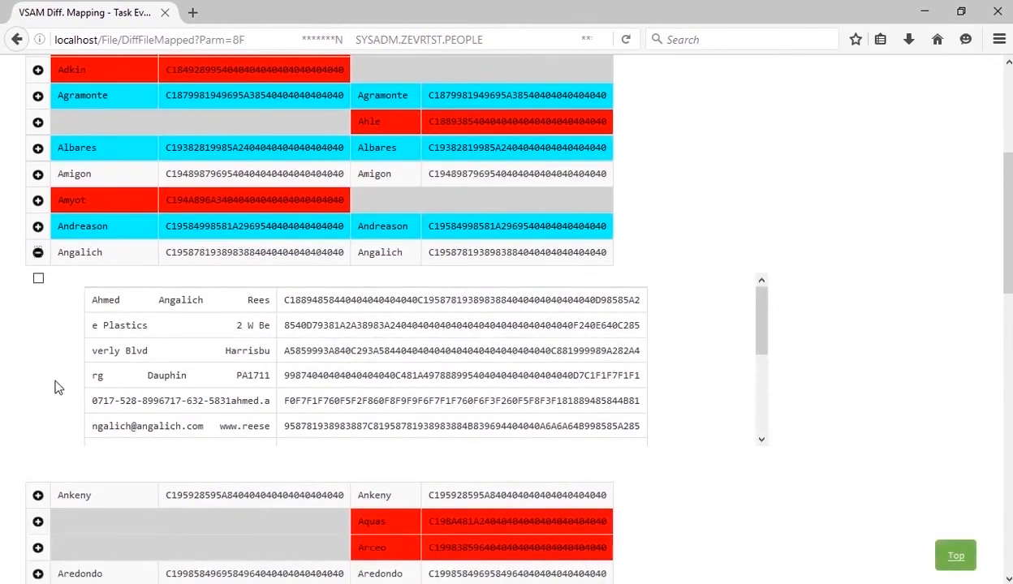
# Expand the blue record in row 3, examine its differing bytes in both data sets, and collapse it
pyautogui.scroll(5, 55, 382)
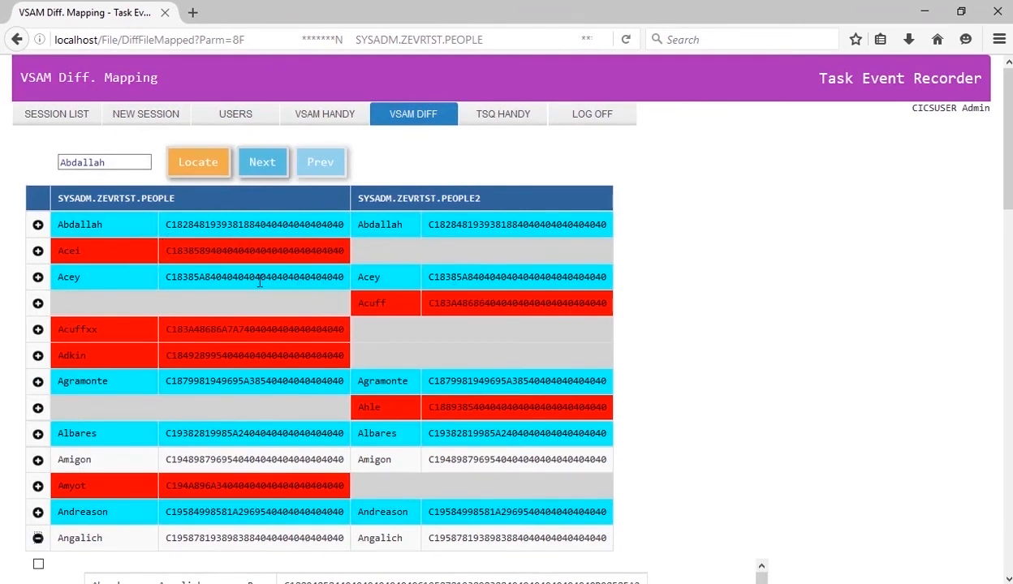
pyautogui.click(37, 278)
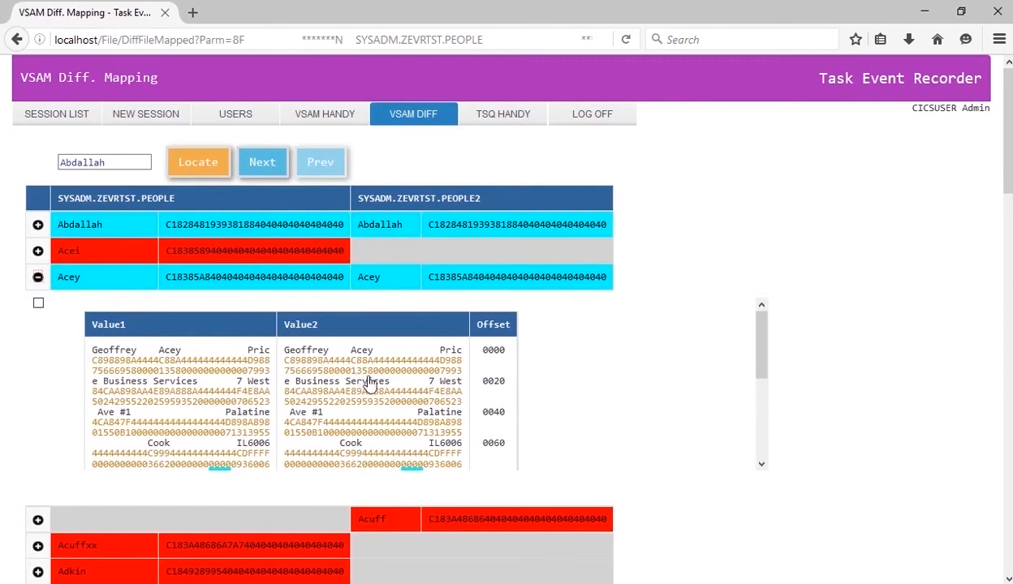
pyautogui.scroll(-5, 369, 383)
pyautogui.scroll(3, 365, 390)
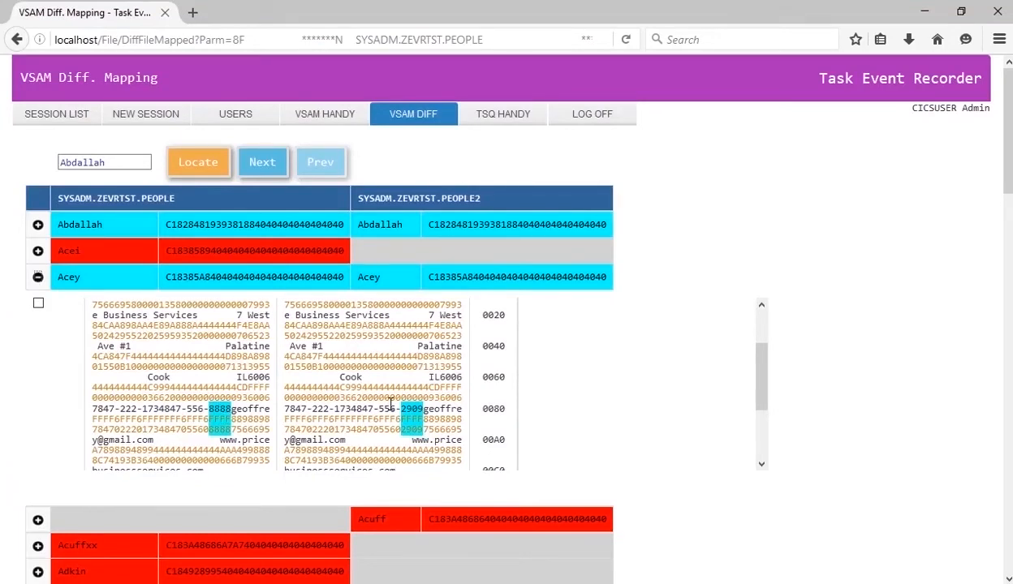
pyautogui.scroll(2, 390, 405)
pyautogui.scroll(-4, 390, 405)
pyautogui.scroll(2, 390, 405)
pyautogui.click(38, 277)
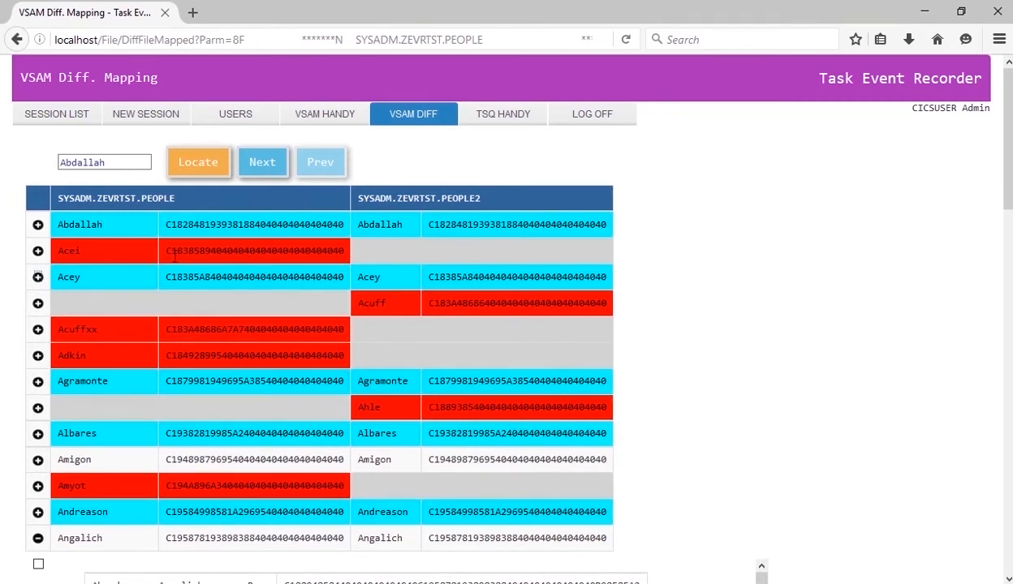
# Inspect the row 2 record found only in SYSADM.ZEVRTST.PEOPLE, collapse it, and look through the remaining compared records
pyautogui.click(38, 253)
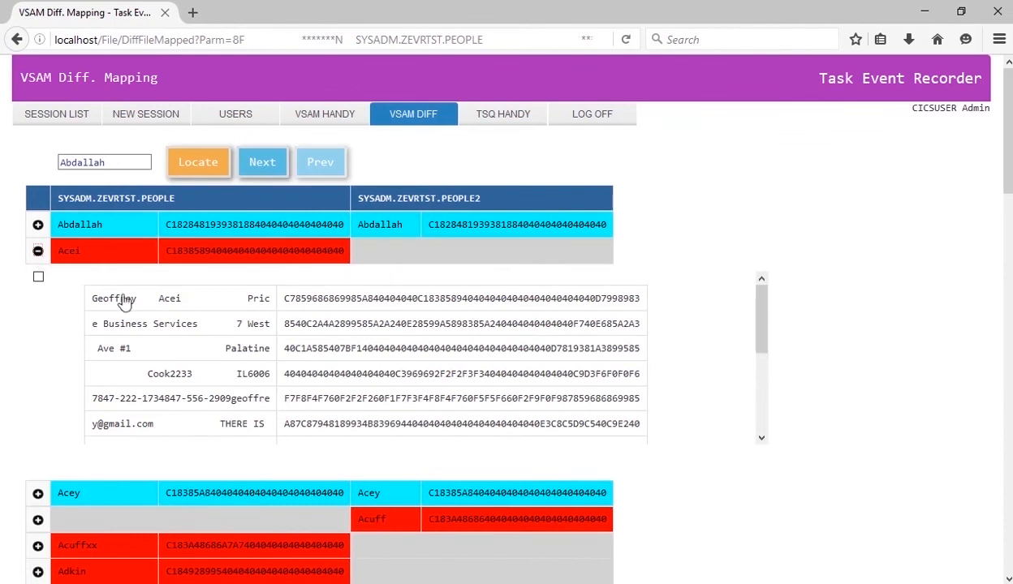
pyautogui.click(39, 252)
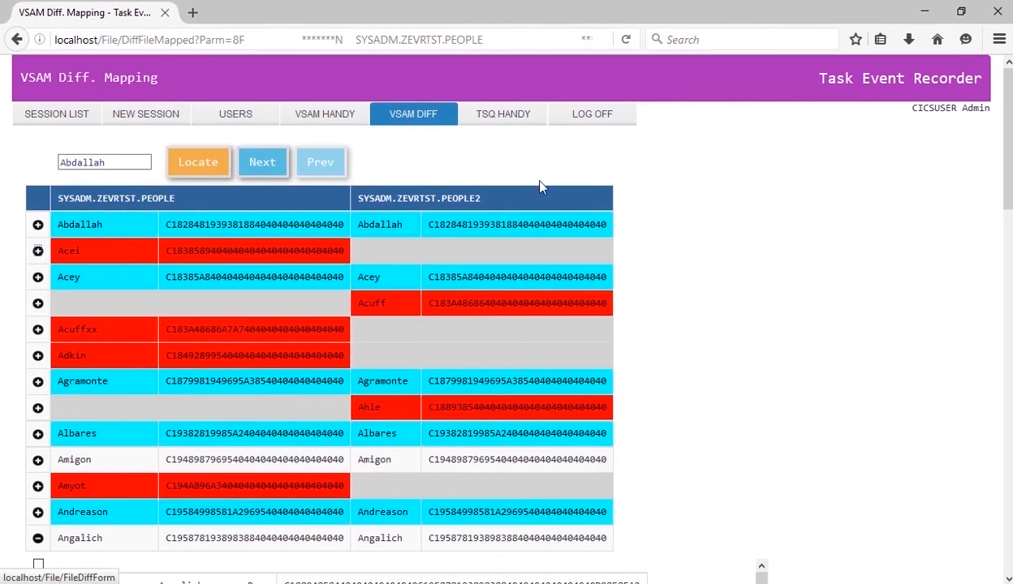
pyautogui.scroll(-3, 715, 294)
pyautogui.scroll(-15, 736, 308)
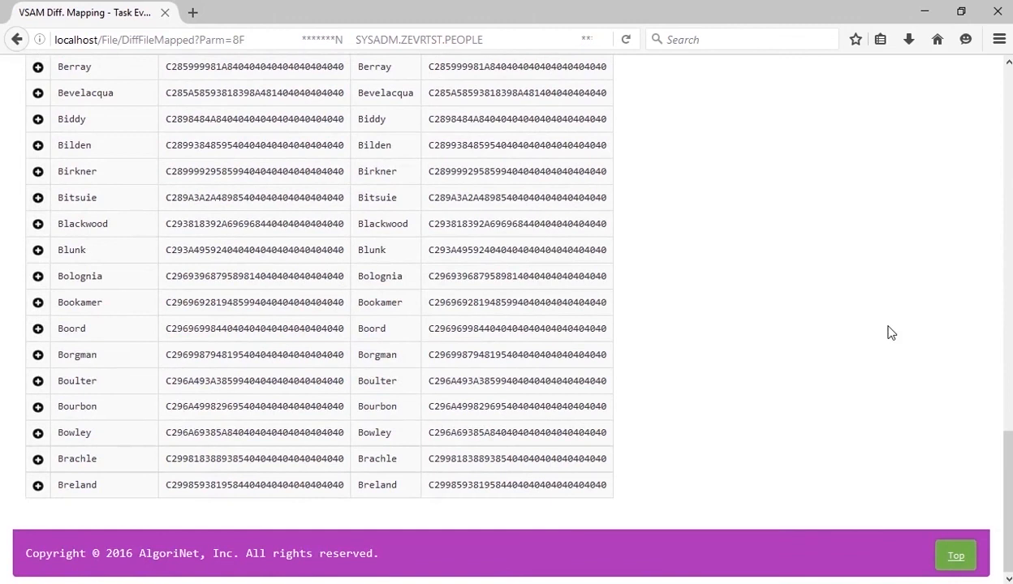
pyautogui.scroll(15, 893, 336)
pyautogui.scroll(5, 927, 384)
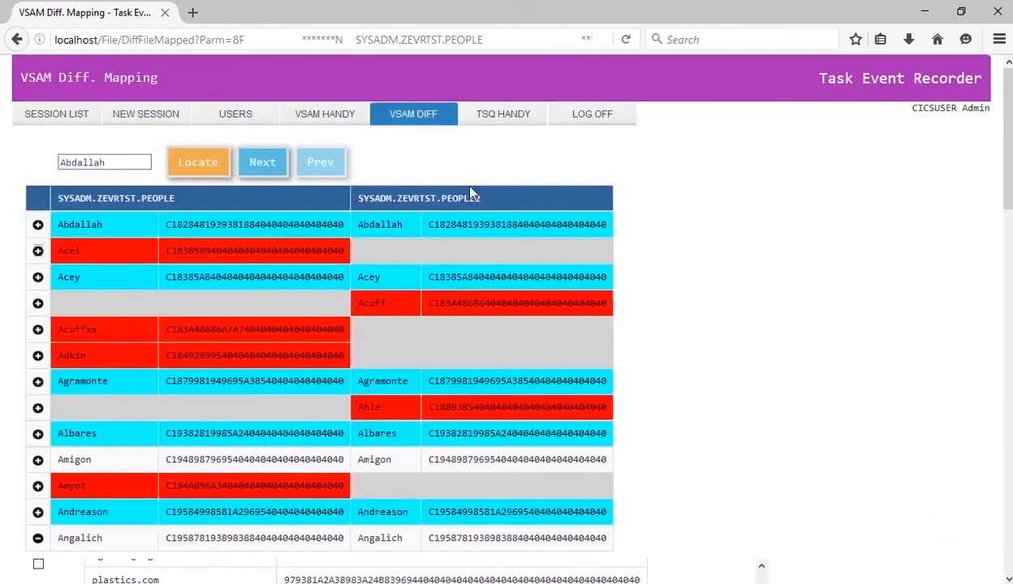
# Return to the VSAM Diff request form and compare the same two data sets using the PERSON mapping
pyautogui.click(412, 116)
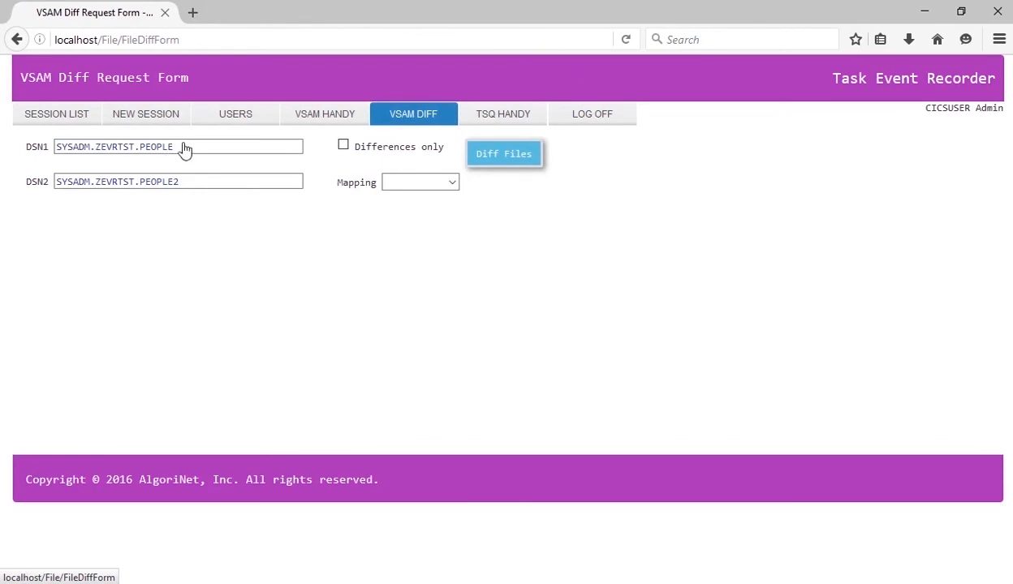
pyautogui.click(436, 185)
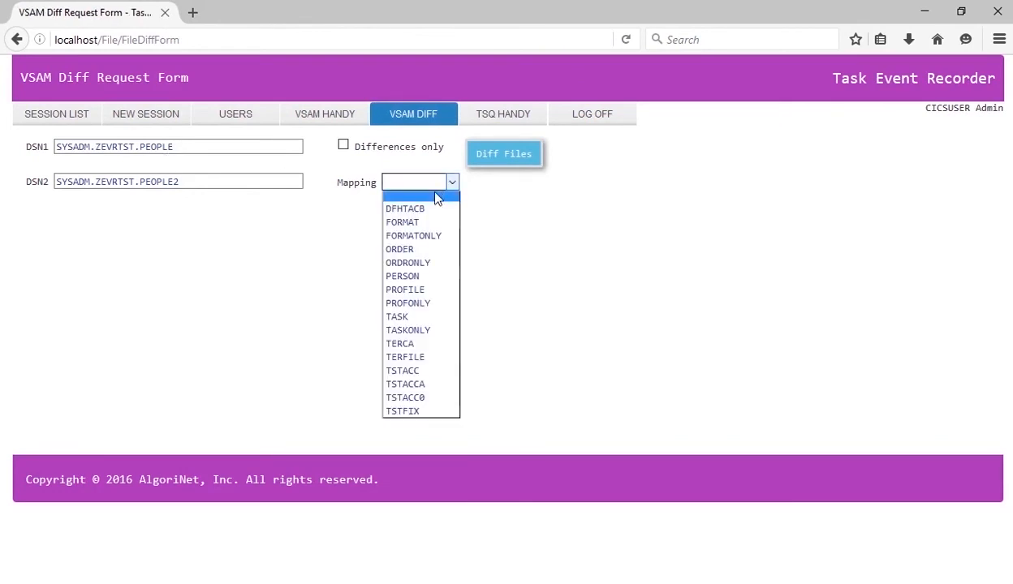
pyautogui.click(403, 277)
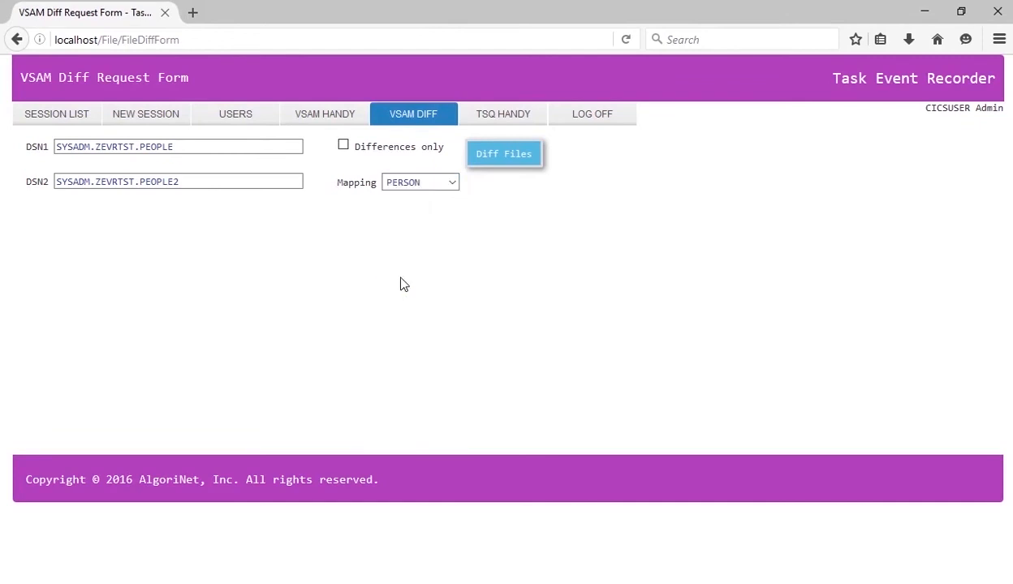
pyautogui.click(511, 156)
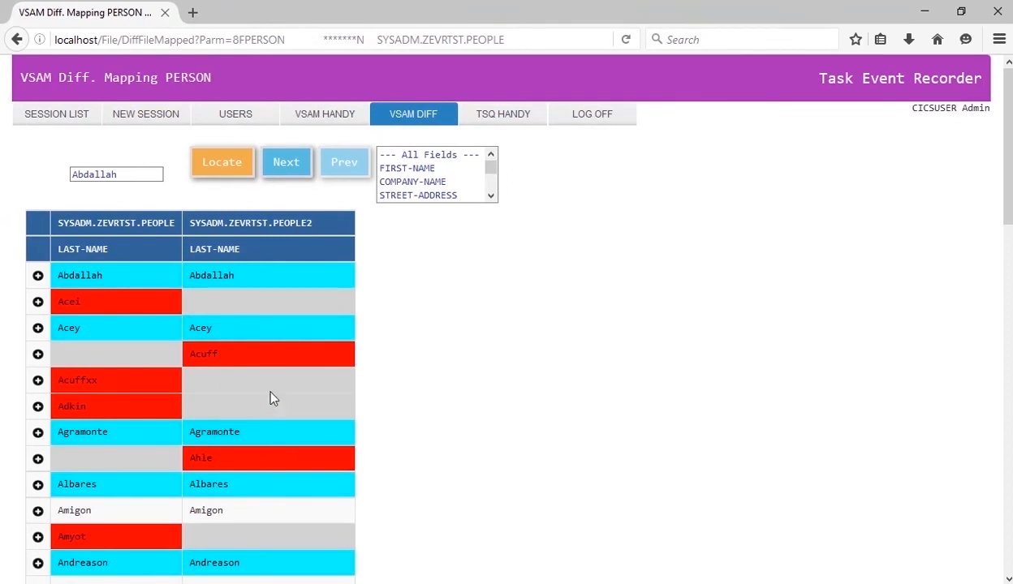
# Add the FIRST-NAME, CITY and STATE fields to the mapped comparison and redisplay the records from the current key
pyautogui.scroll(-3, 218, 324)
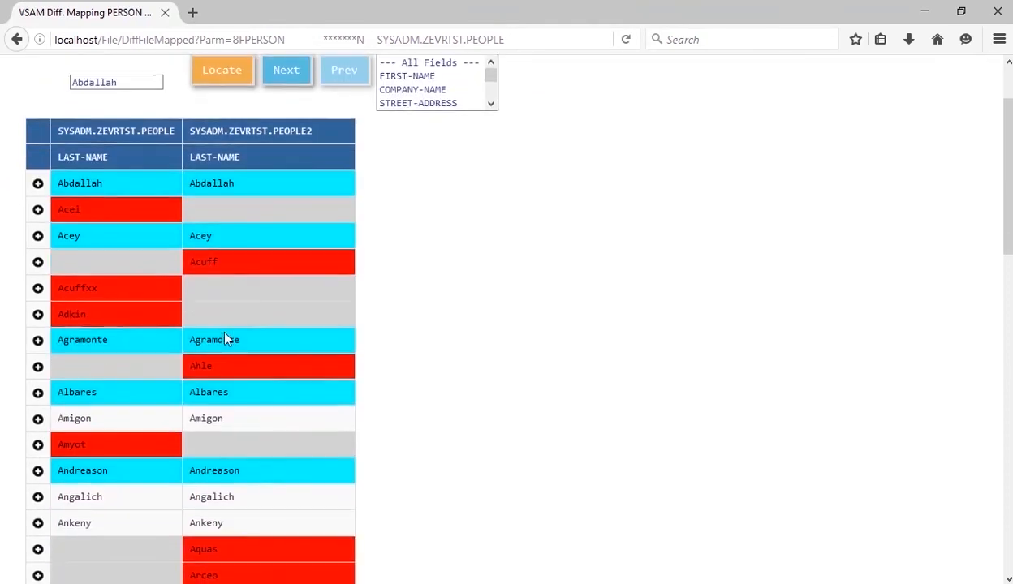
pyautogui.scroll(3, 219, 323)
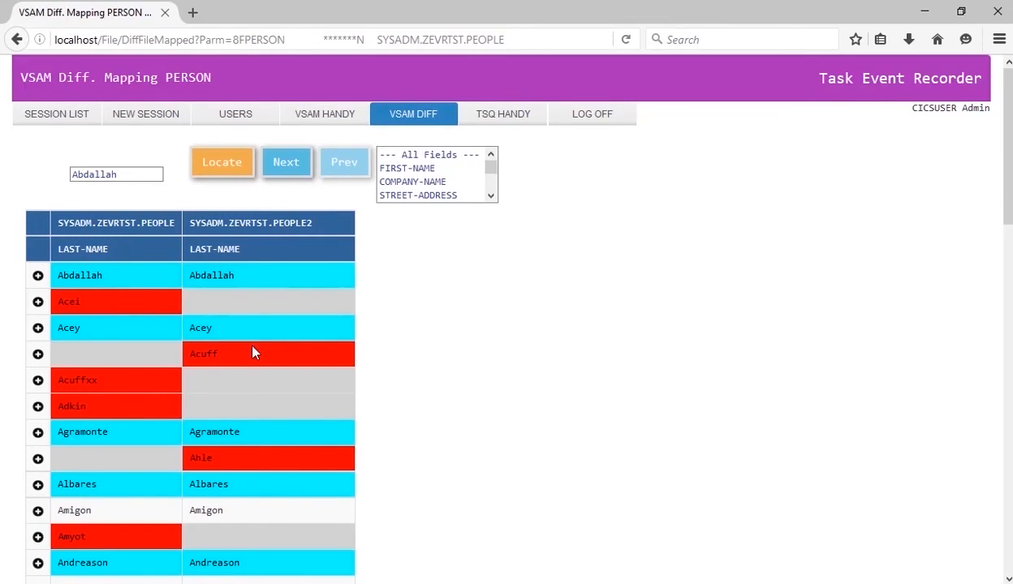
pyautogui.scroll(-2, 252, 353)
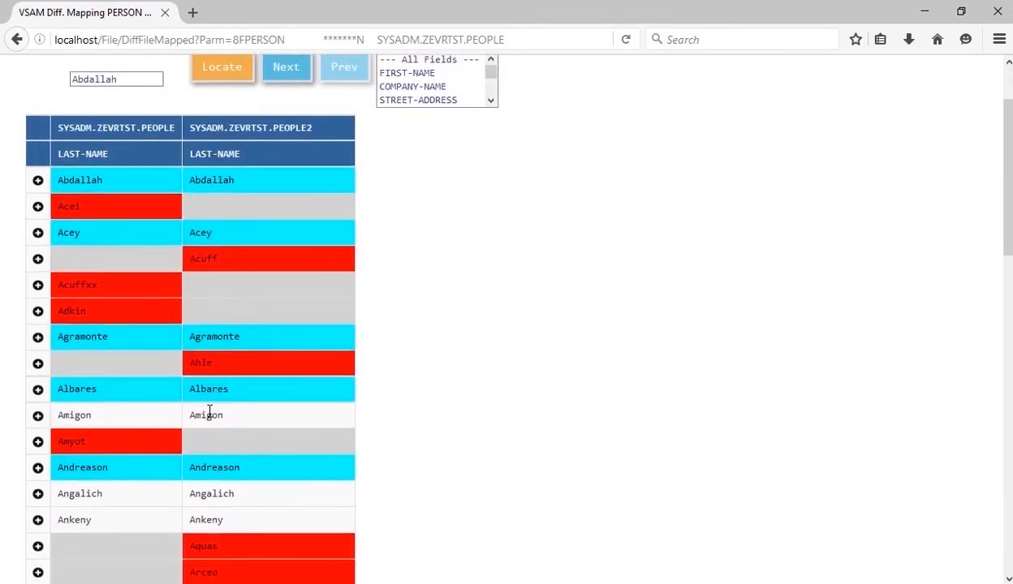
pyautogui.scroll(-2, 210, 410)
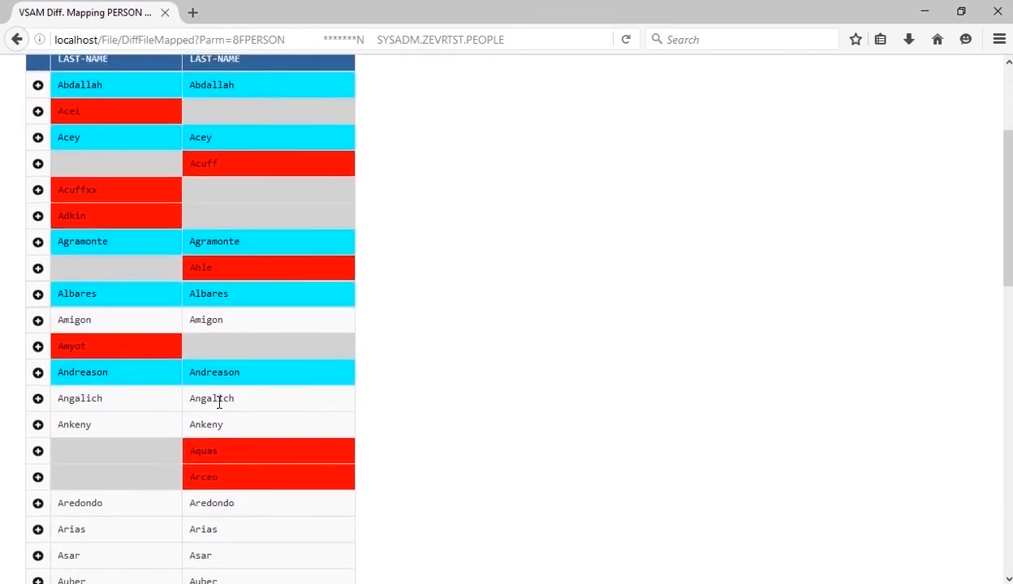
pyautogui.scroll(4, 397, 381)
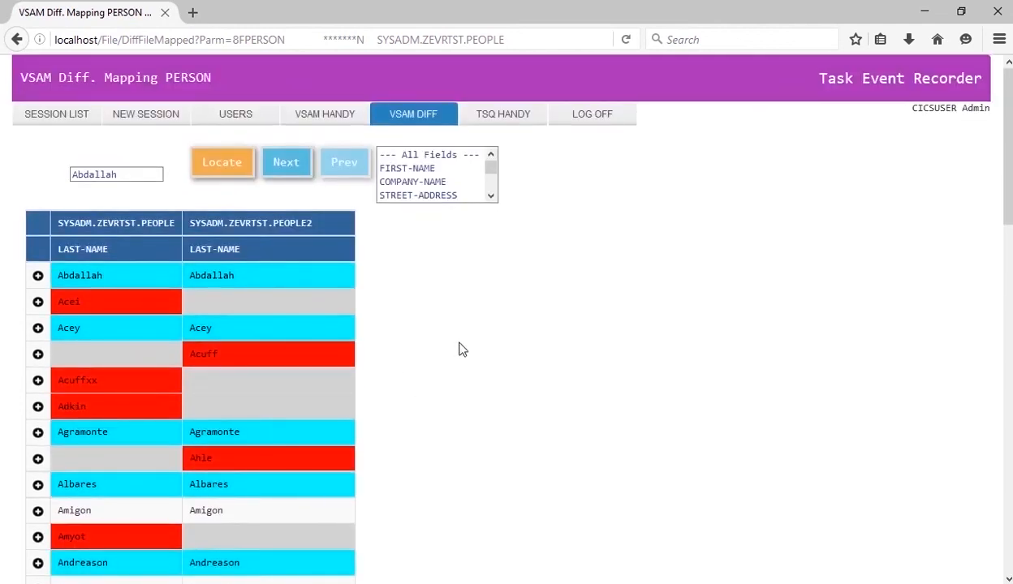
pyautogui.click(414, 169)
pyautogui.scroll(-1, 428, 182)
pyautogui.scroll(-1, 430, 185)
pyautogui.click(390, 167)
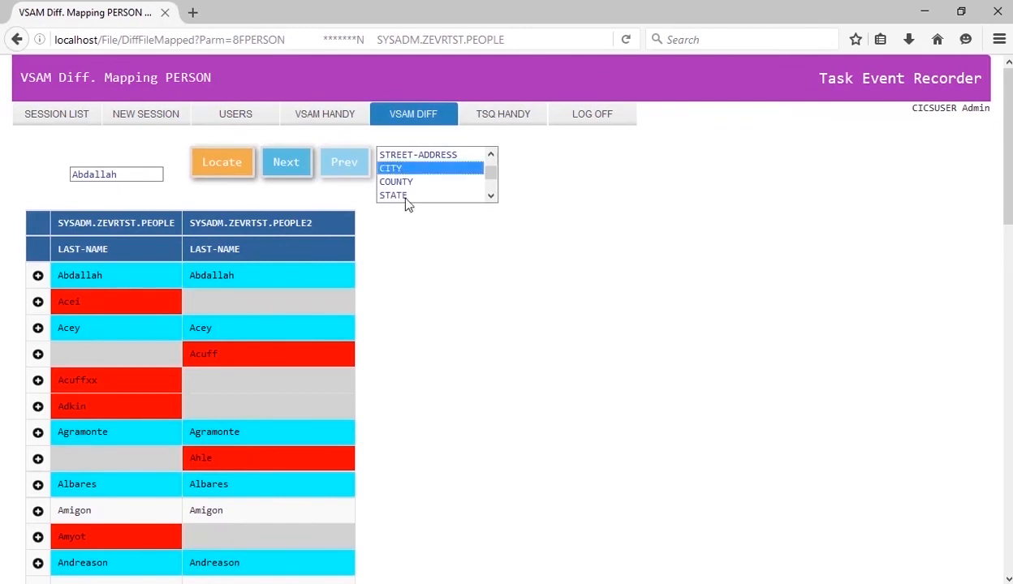
pyautogui.keyDown('ctrl'); pyautogui.click(398, 195); pyautogui.keyUp('ctrl')
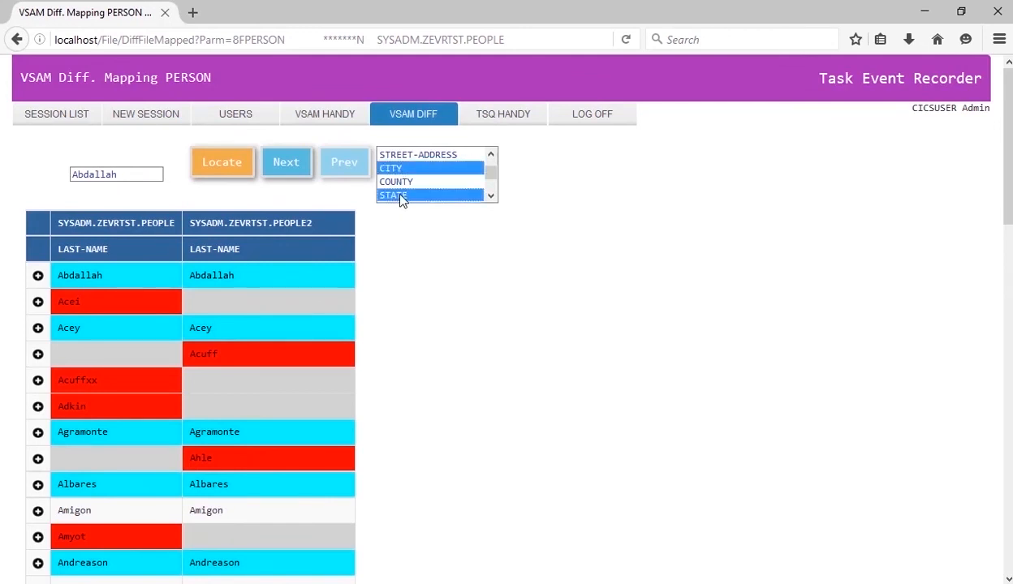
pyautogui.click(220, 169)
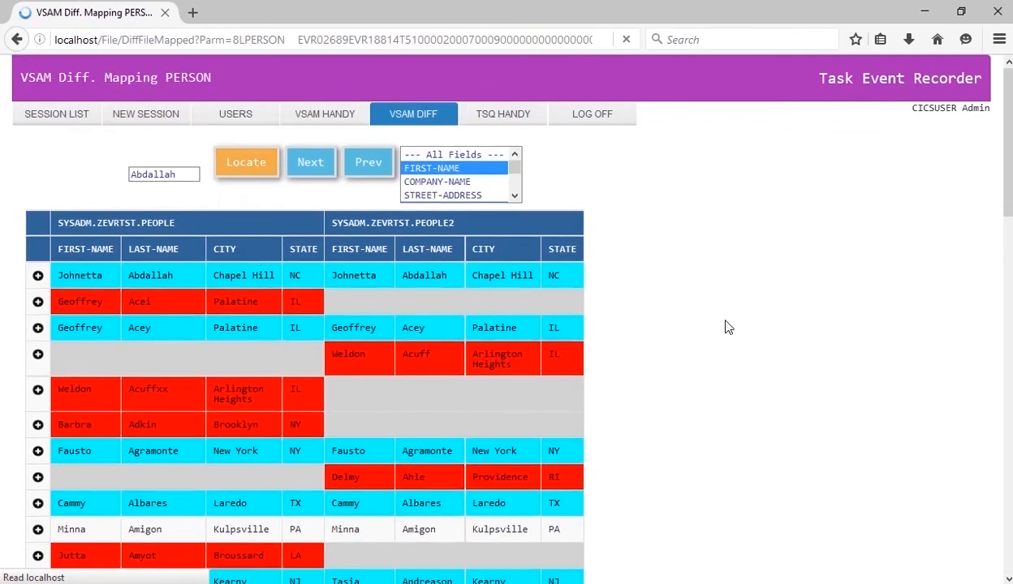
# Look over the mapped comparison with the added fields and expand the blue record in row 1
pyautogui.scroll(-3, 721, 320)
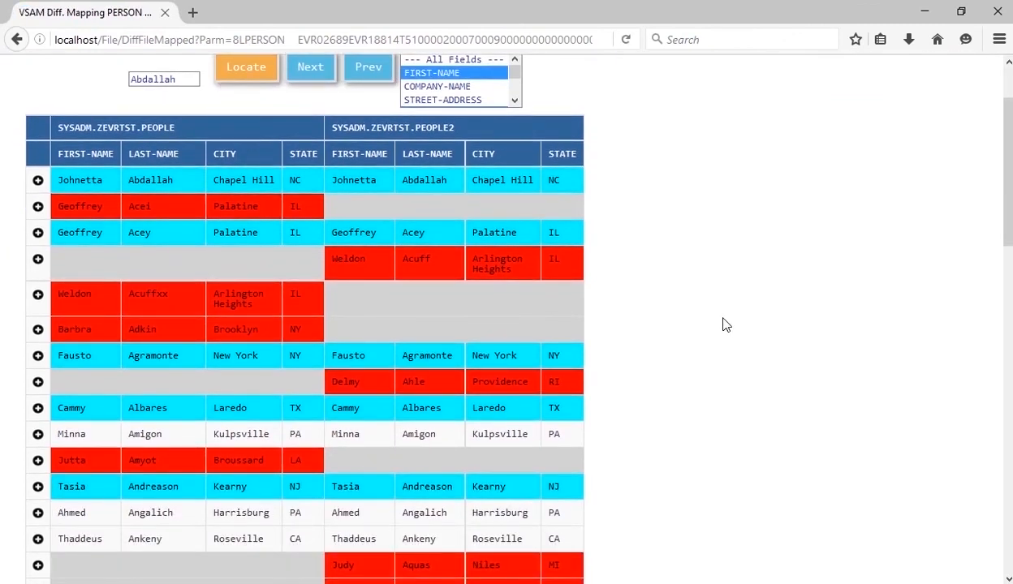
pyautogui.scroll(-2, 471, 312)
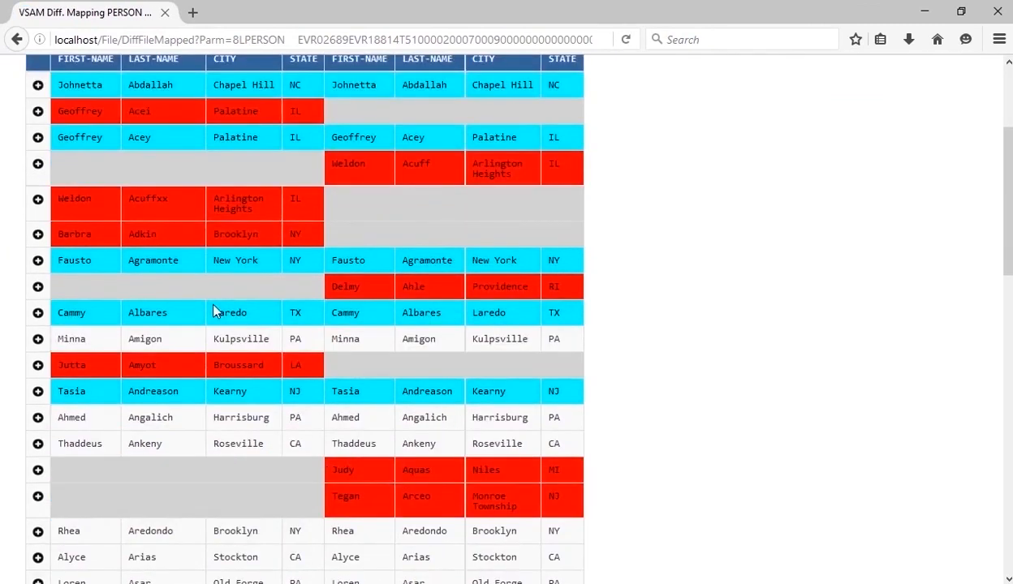
pyautogui.scroll(2, 178, 292)
pyautogui.click(37, 181)
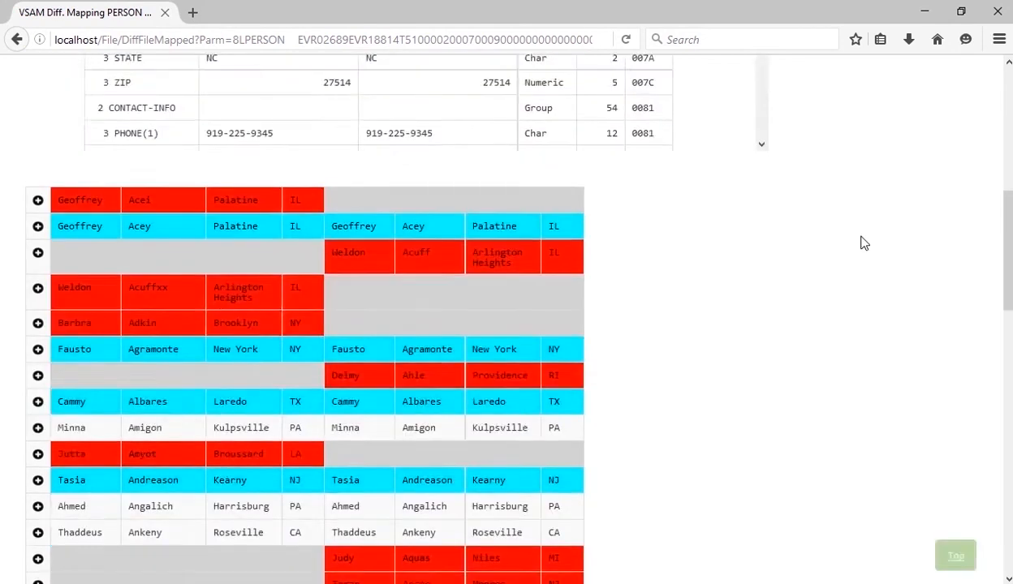
# Expand the blue record in row 12 and examine its field-by-field differences from PERSON-REC through NATIONAL-FIELD
pyautogui.scroll(-4, 863, 243)
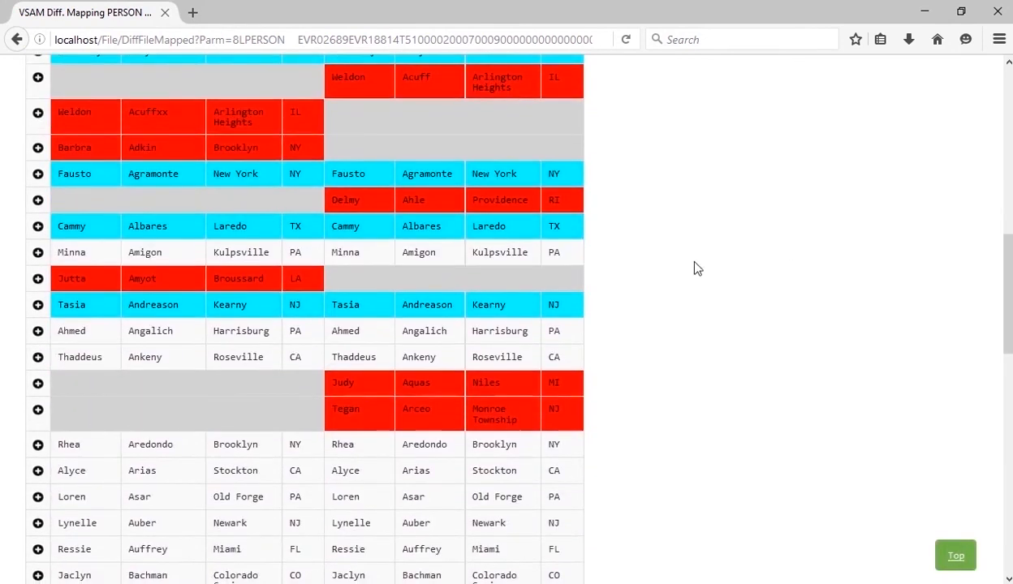
pyautogui.click(37, 305)
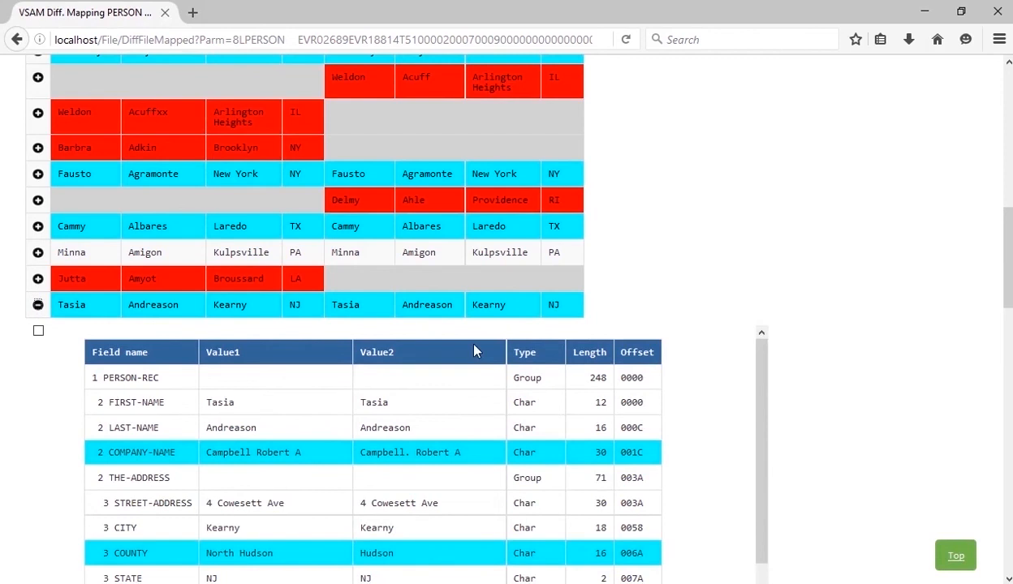
pyautogui.scroll(-3, 325, 426)
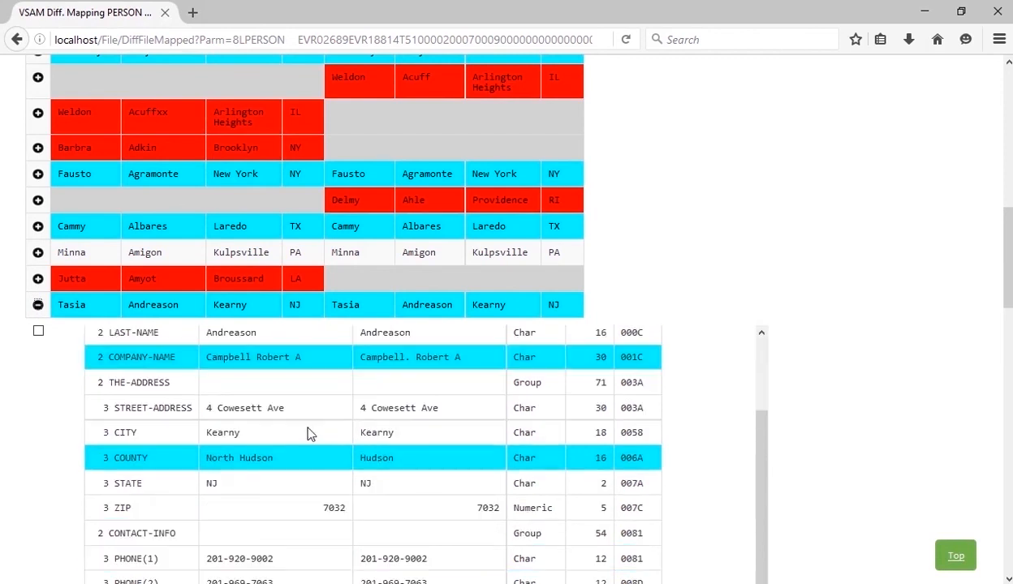
pyautogui.scroll(-1, 302, 393)
pyautogui.scroll(-1, 302, 393)
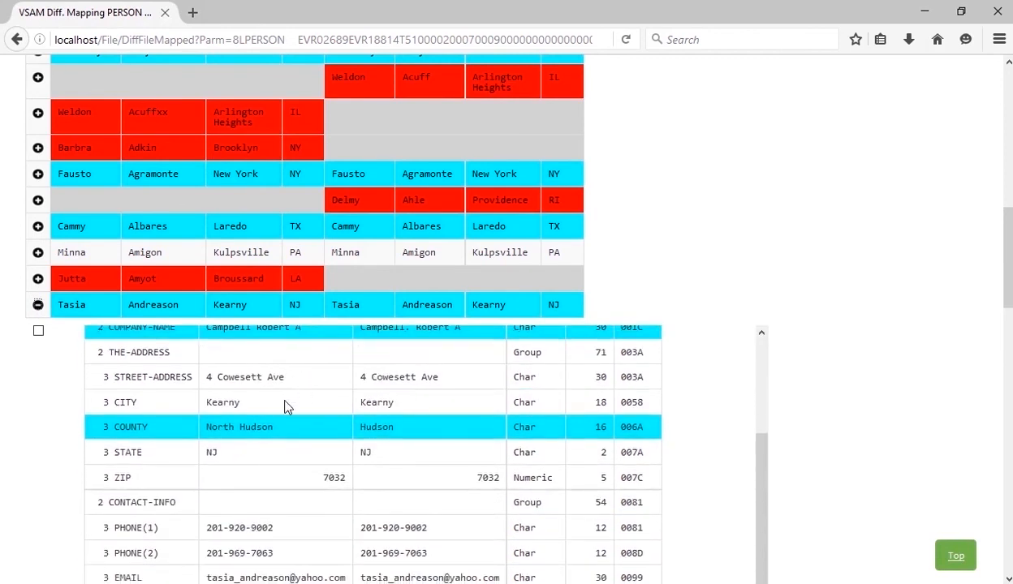
pyautogui.scroll(-4, 289, 437)
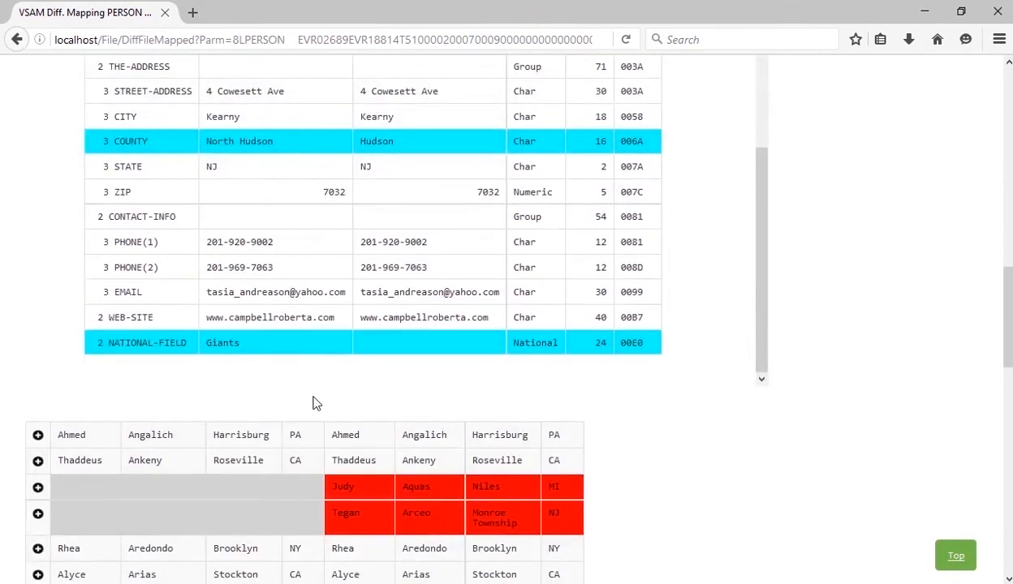
pyautogui.scroll(2, 172, 402)
pyautogui.scroll(3, 146, 357)
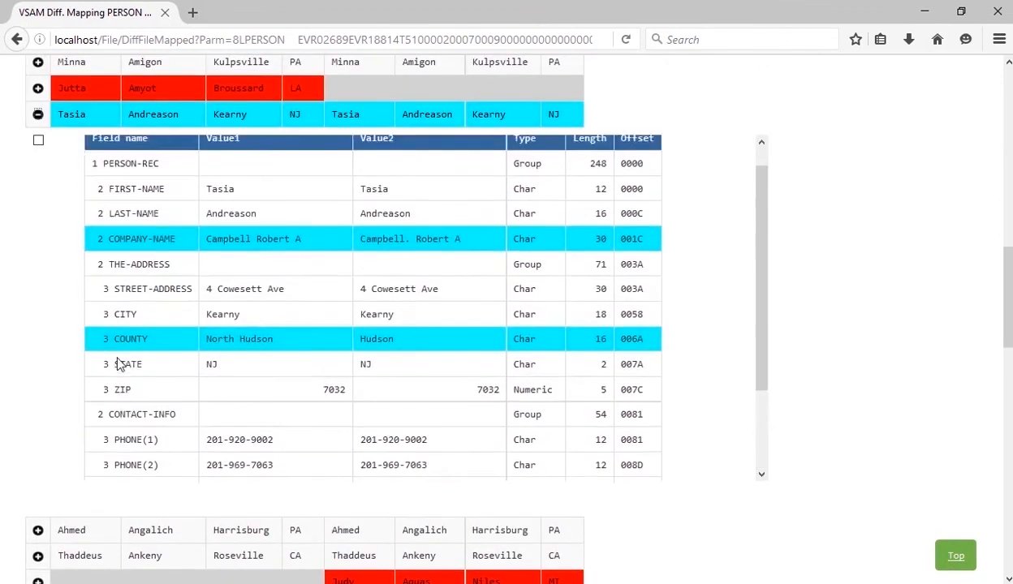
pyautogui.scroll(5, 118, 365)
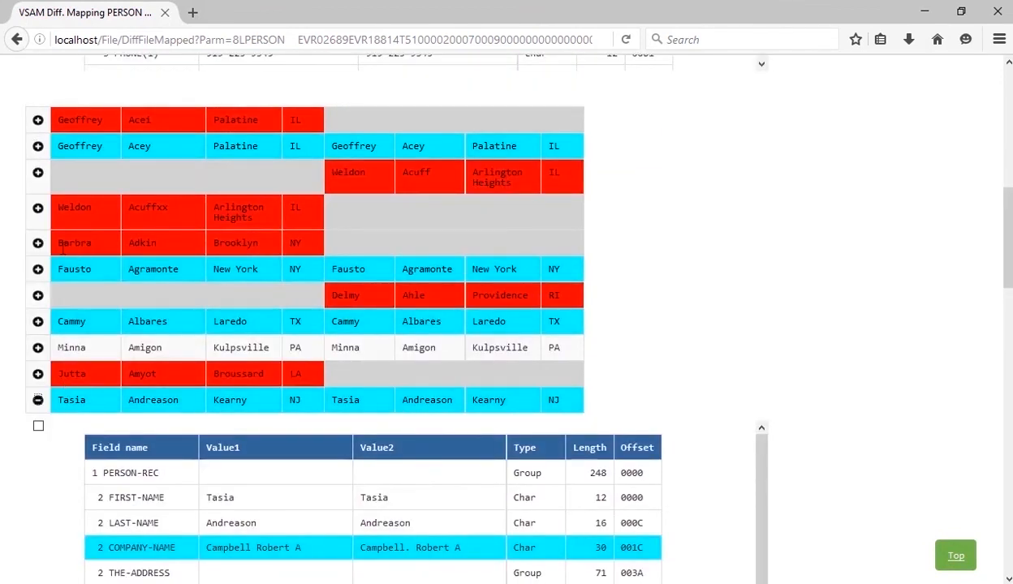
# Expand the red record in row 5, found only in SYSADM.ZEVRTST.PEOPLE, and review all its mapped fields
pyautogui.click(39, 209)
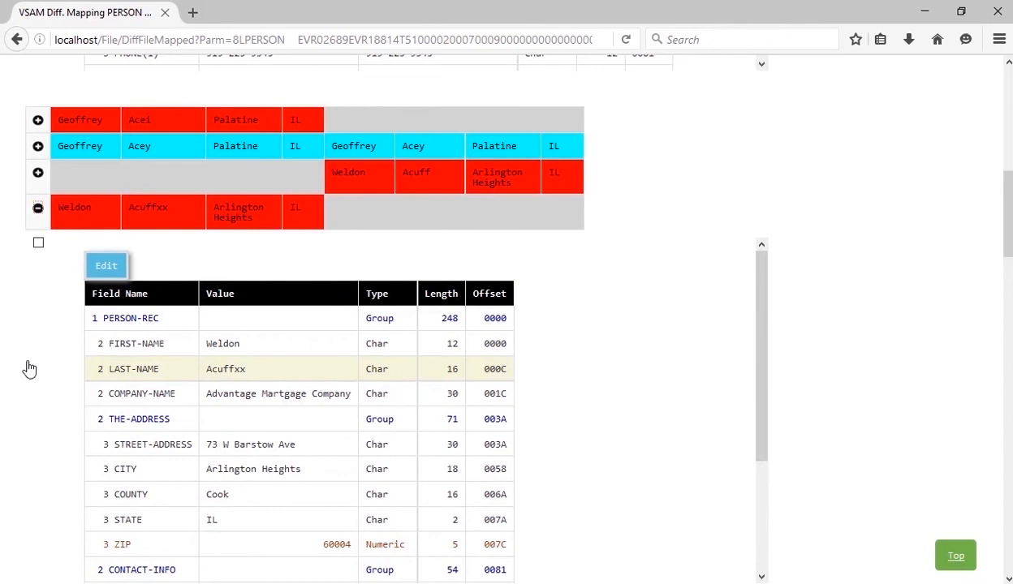
pyautogui.scroll(-3, 102, 294)
pyautogui.scroll(-2, 22, 385)
pyautogui.scroll(-2, 16, 349)
pyautogui.scroll(4, 12, 321)
pyautogui.scroll(-2, 36, 325)
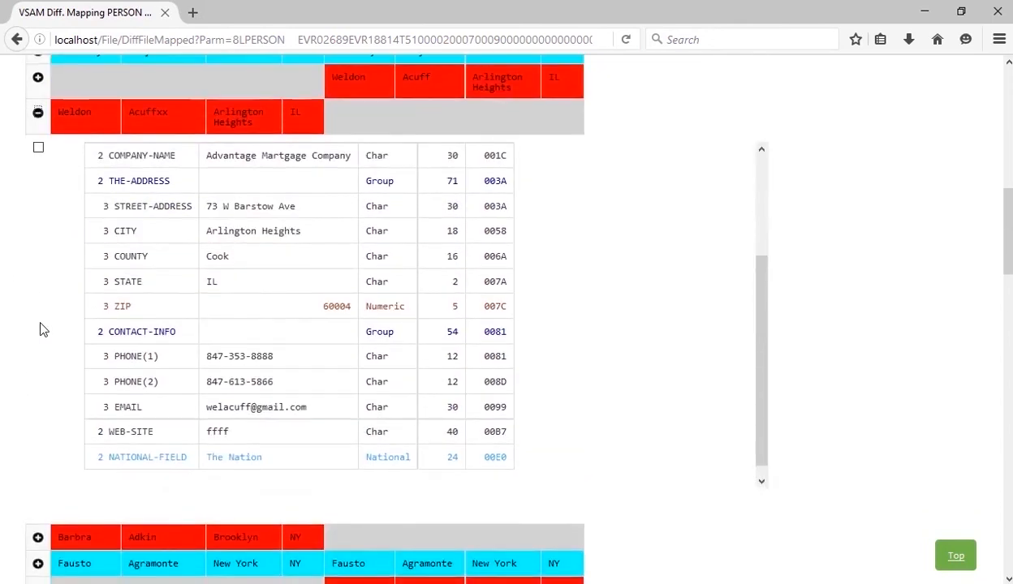
# Expand the red record in row 8, found only in SYSADM.ZEVRTST.PEOPLE2, and look further down the compared records
pyautogui.scroll(-6, 43, 329)
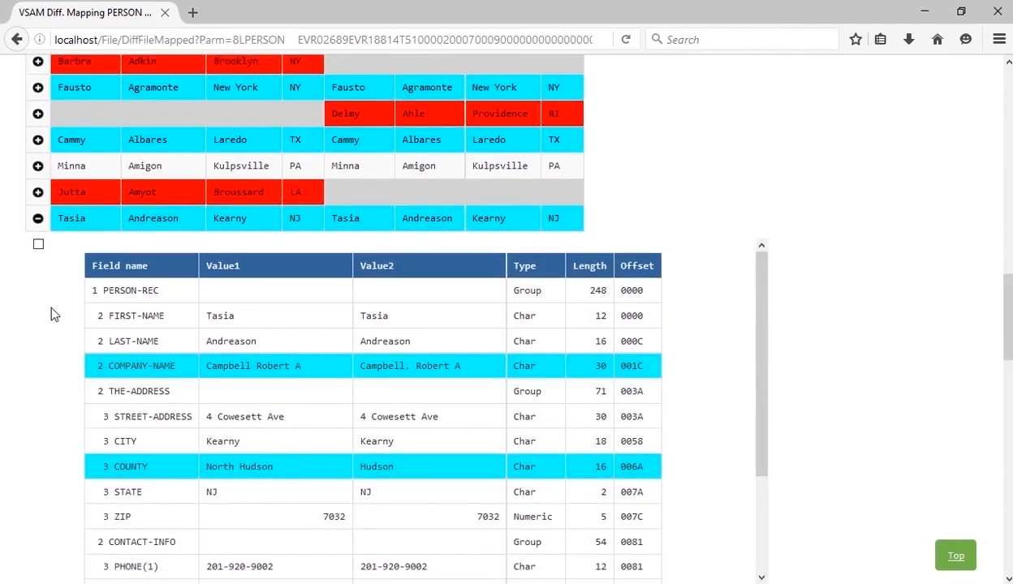
pyautogui.click(38, 114)
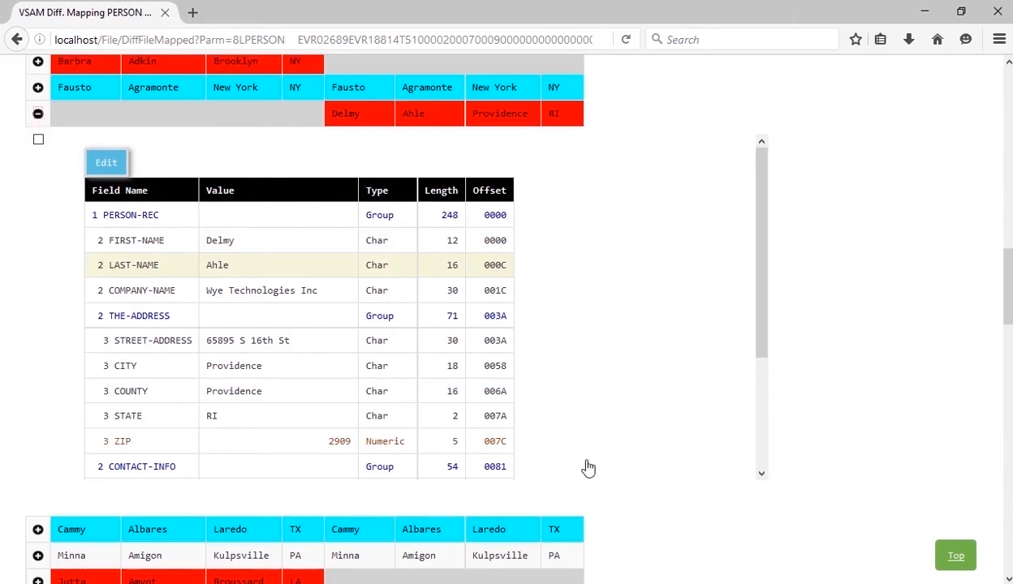
pyautogui.scroll(-10, 927, 337)
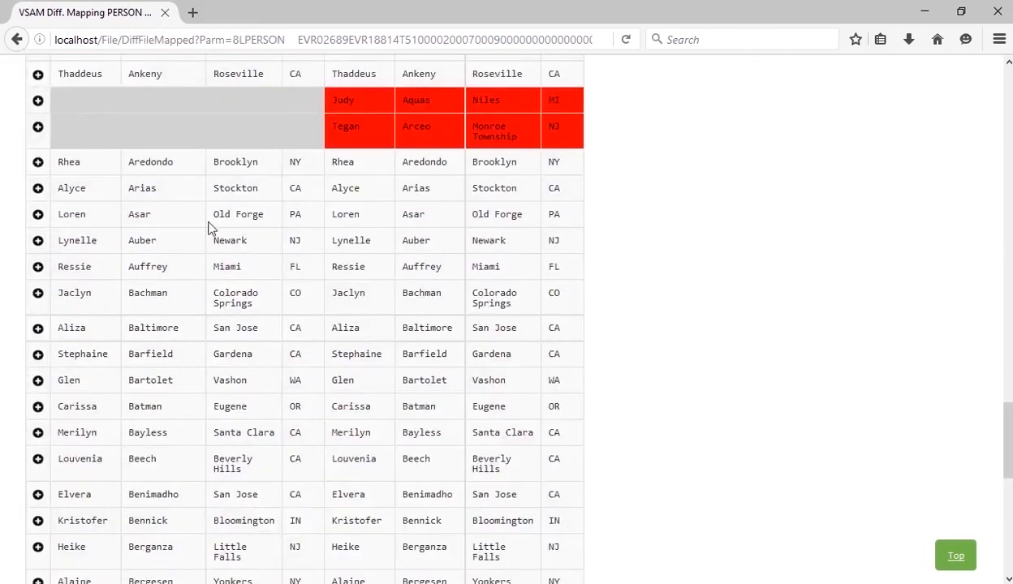
# Expand the uncoloured matching record for Miami, FL, review its mapped fields, and go back to the start of the comparison
pyautogui.click(38, 268)
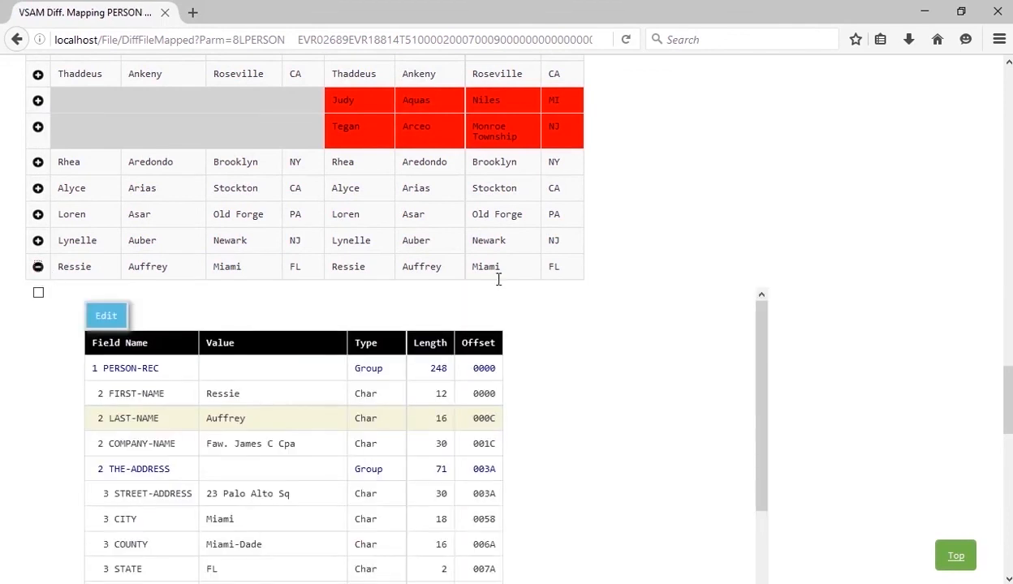
pyautogui.scroll(-2, 860, 320)
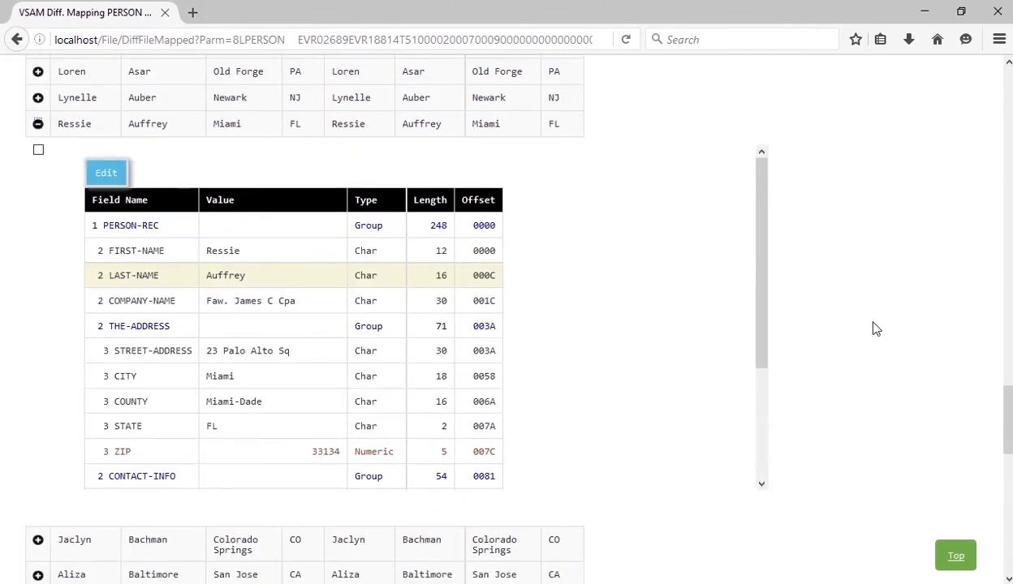
pyautogui.scroll(15, 877, 329)
pyautogui.scroll(10, 876, 328)
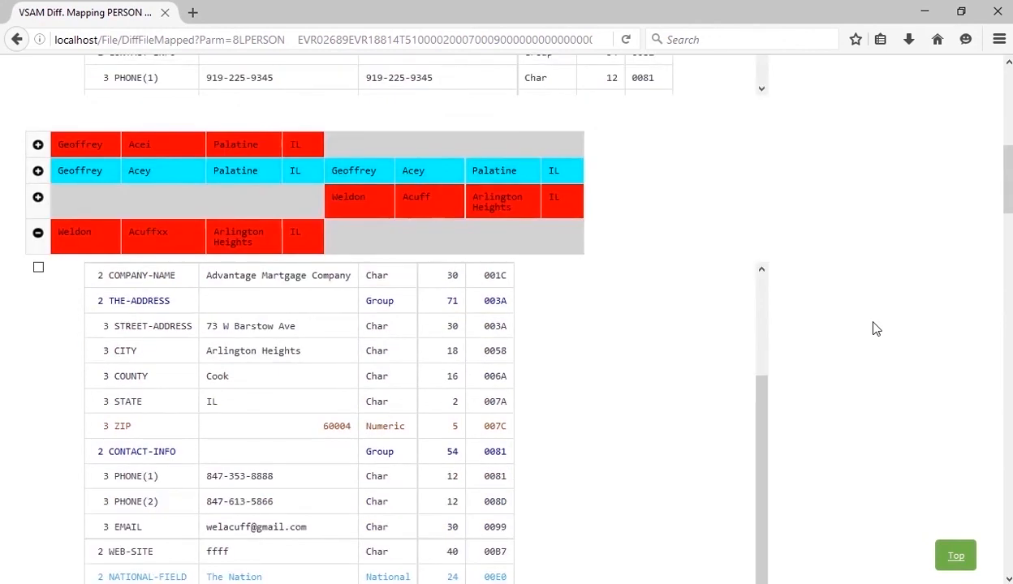
pyautogui.scroll(10, 875, 328)
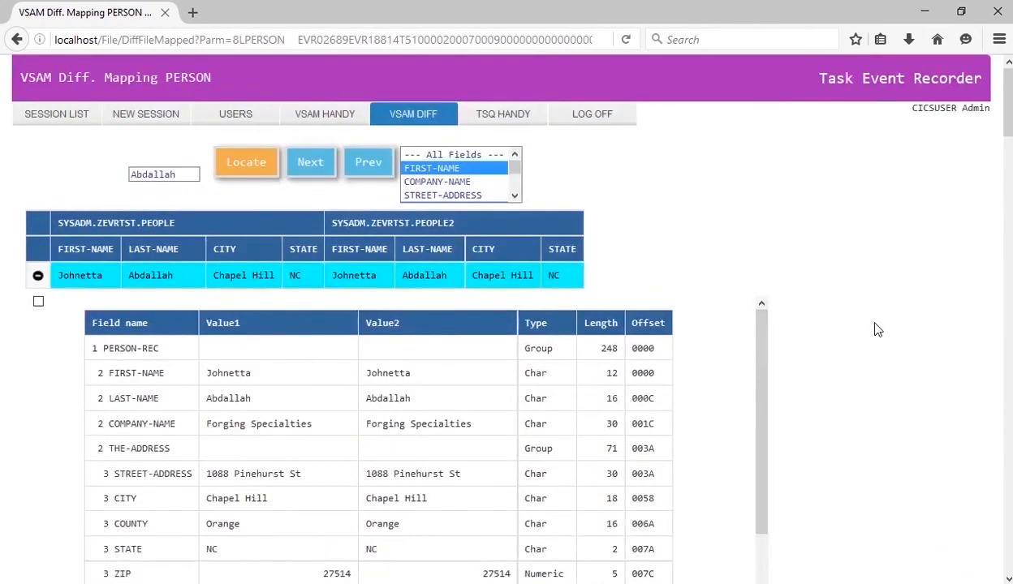
# Page forward twice through the mapped comparison and look through the records on each page
pyautogui.click(308, 162)
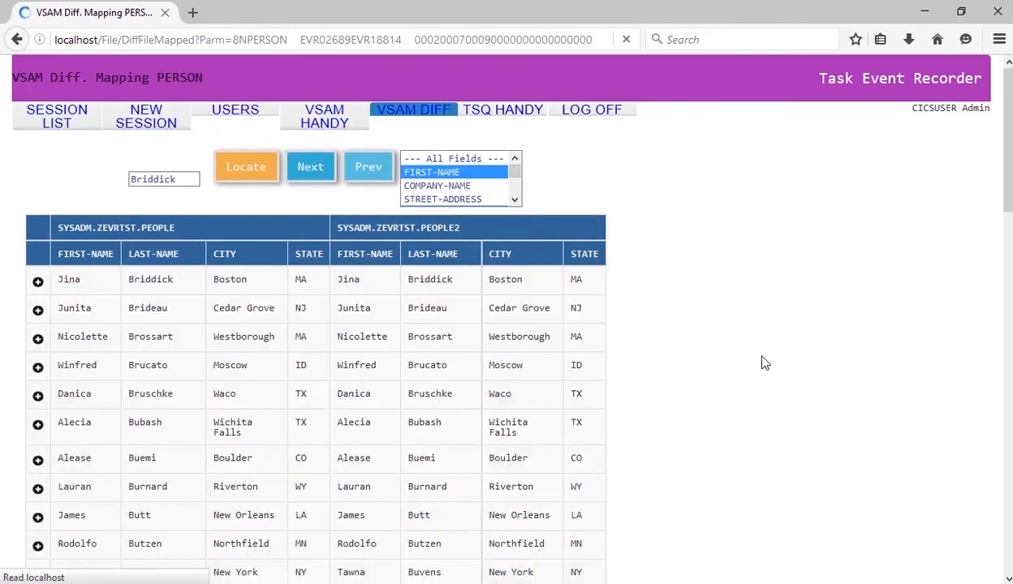
pyautogui.scroll(-6, 785, 368)
pyautogui.scroll(-7, 785, 367)
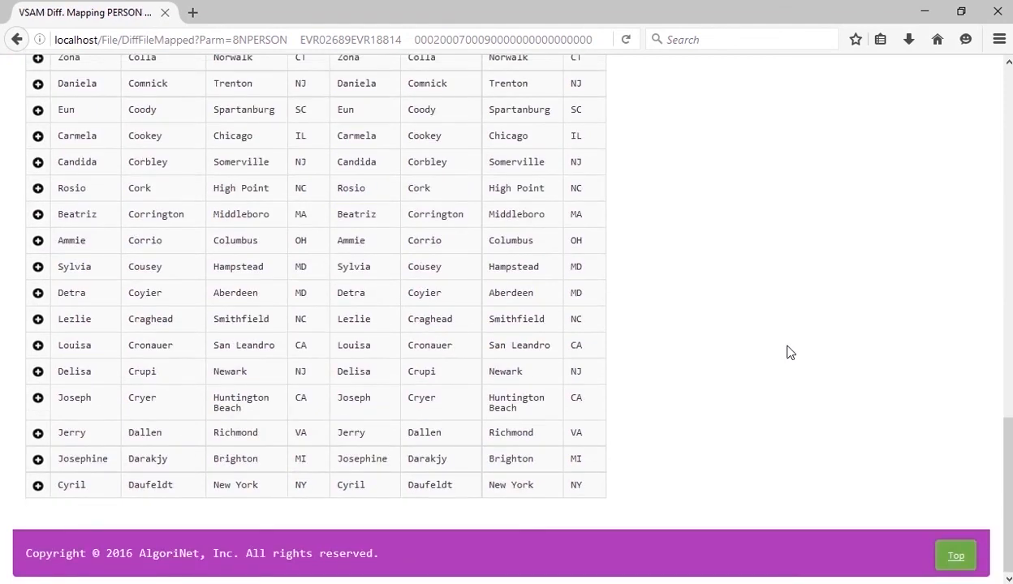
pyautogui.scroll(6, 785, 349)
pyautogui.scroll(5, 785, 349)
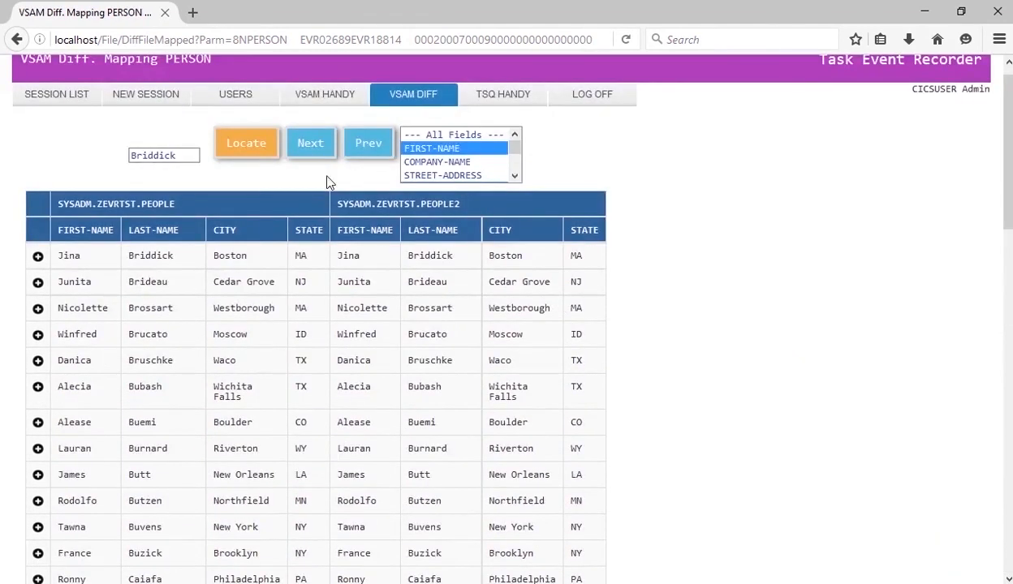
pyautogui.click(313, 144)
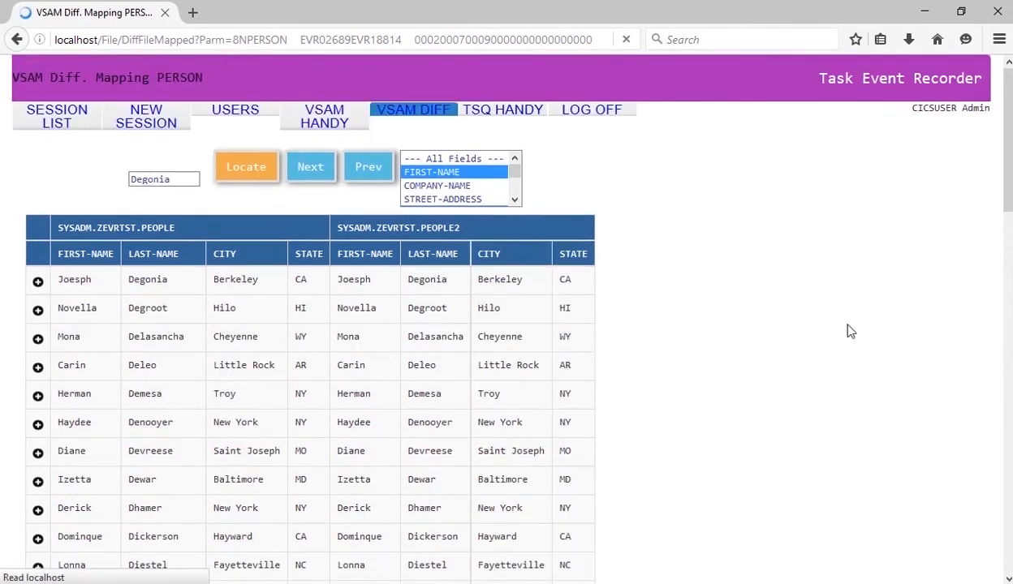
pyautogui.scroll(-5, 850, 331)
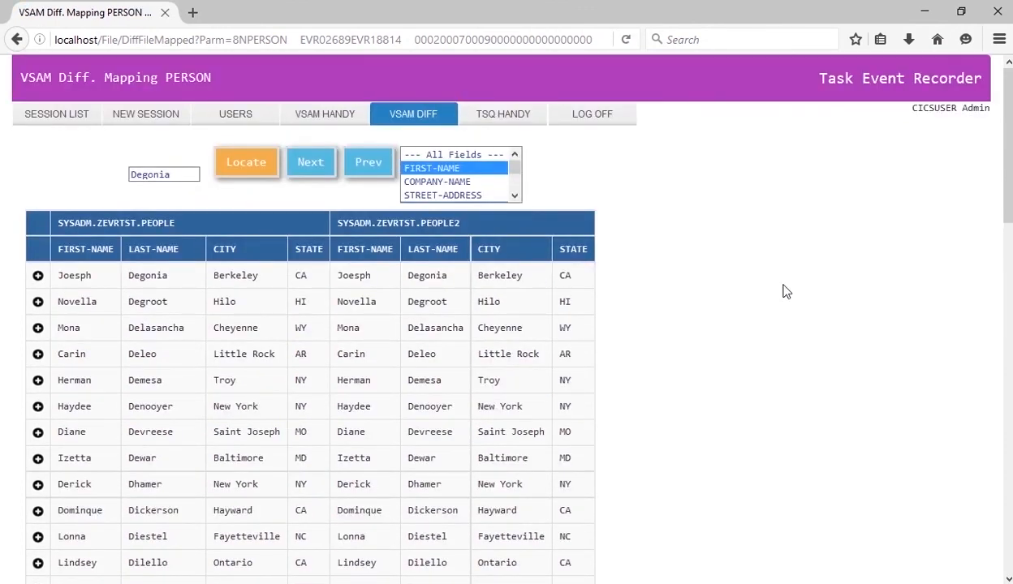
# Compare SYSADM.ZEVRTST.PEOPLE with SYSADM.ZEVRTST.PEOPLE2 using the PERSON mapping with differences only, and look through the resulting records
pyautogui.click(402, 116)
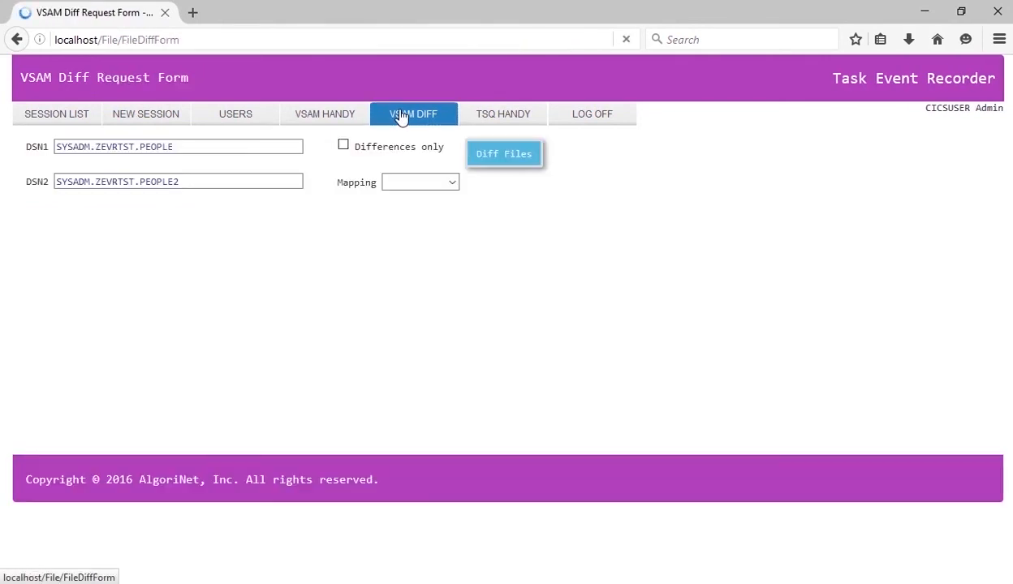
pyautogui.click(441, 185)
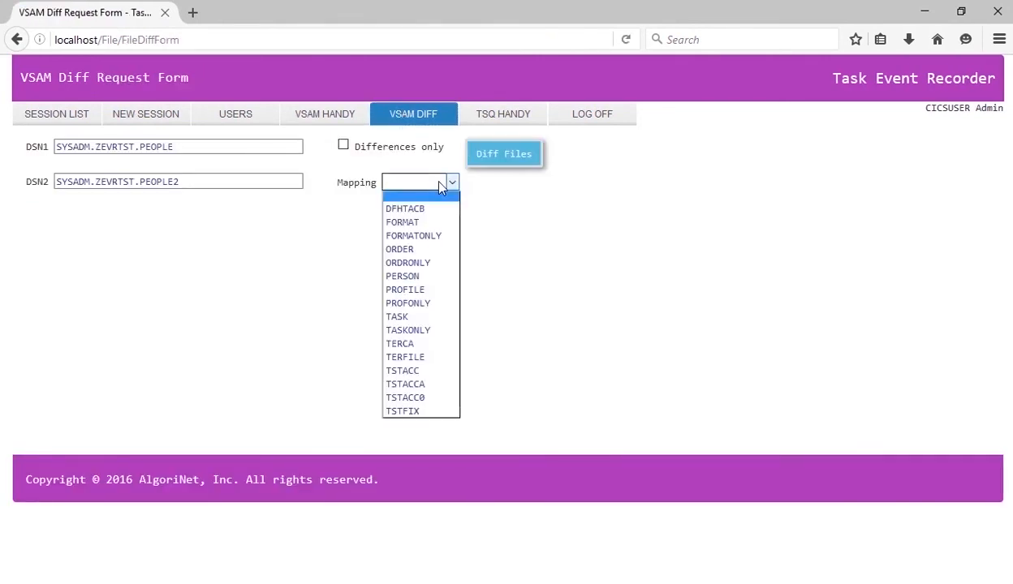
pyautogui.click(403, 276)
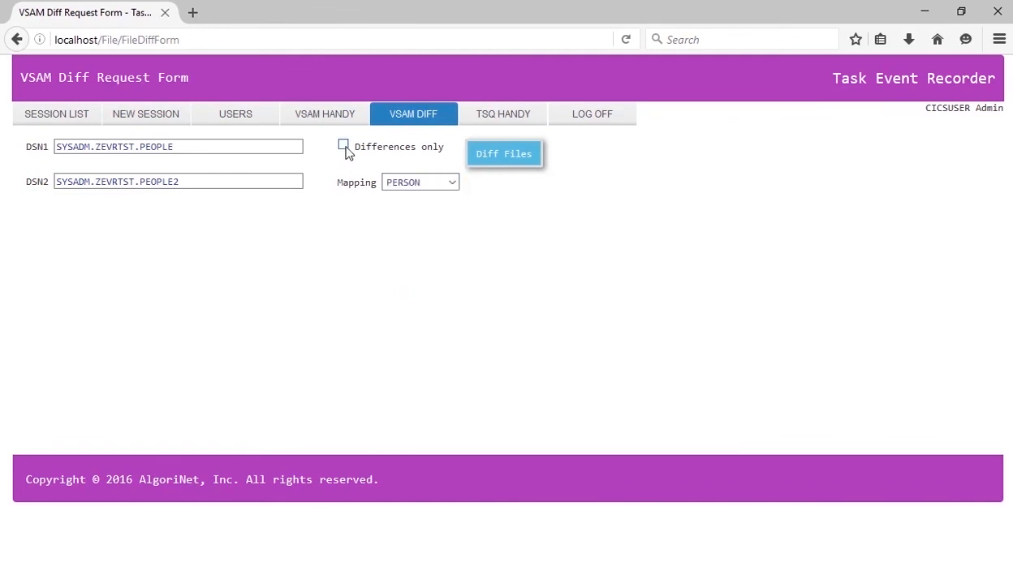
pyautogui.click(526, 162)
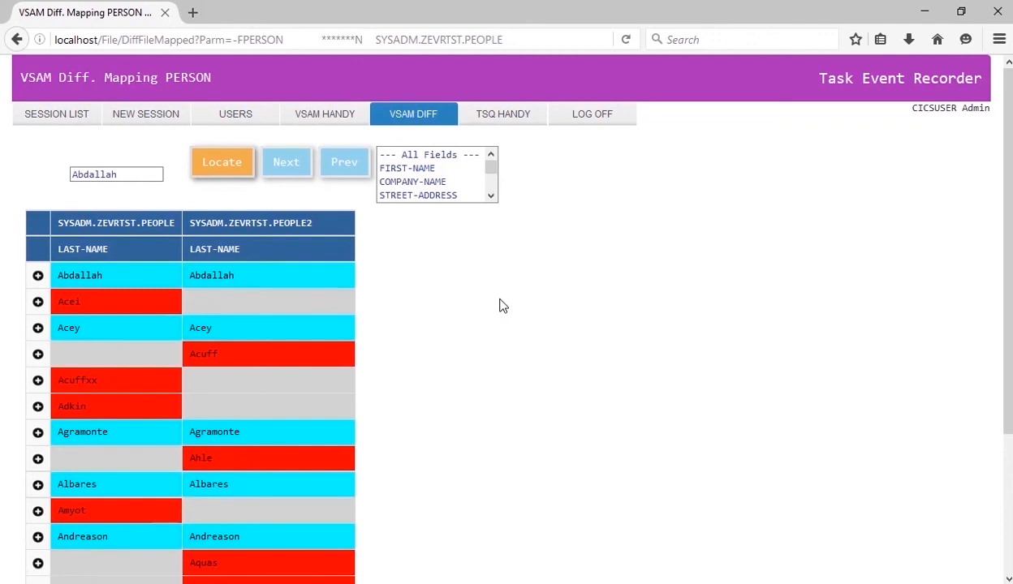
pyautogui.scroll(-5, 501, 305)
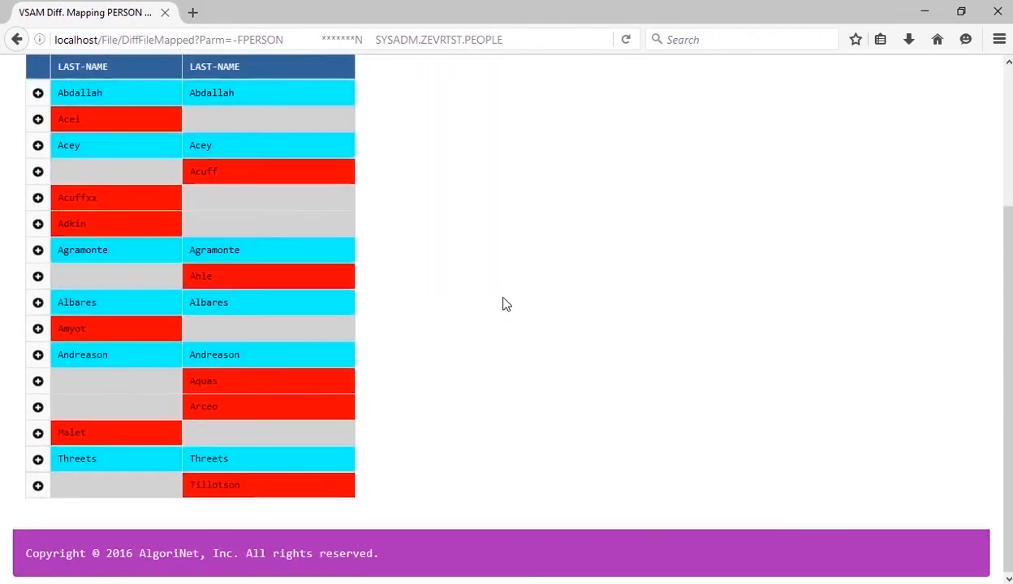
pyautogui.scroll(4, 503, 305)
# Display the TS queue AAABBBCC on sysid T510 without a mapping, and return to the list of queues
pyautogui.click(497, 102)
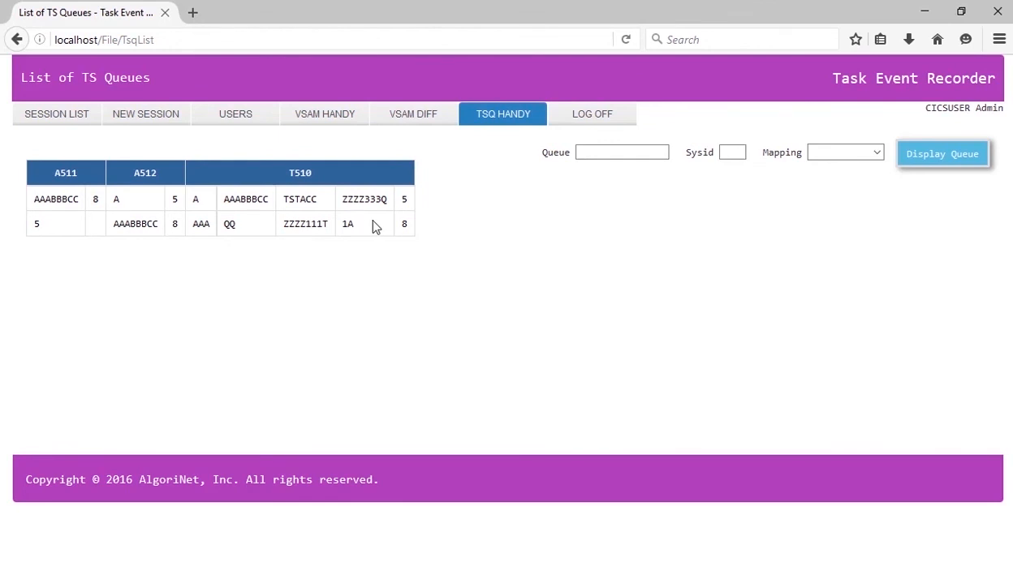
pyautogui.click(251, 208)
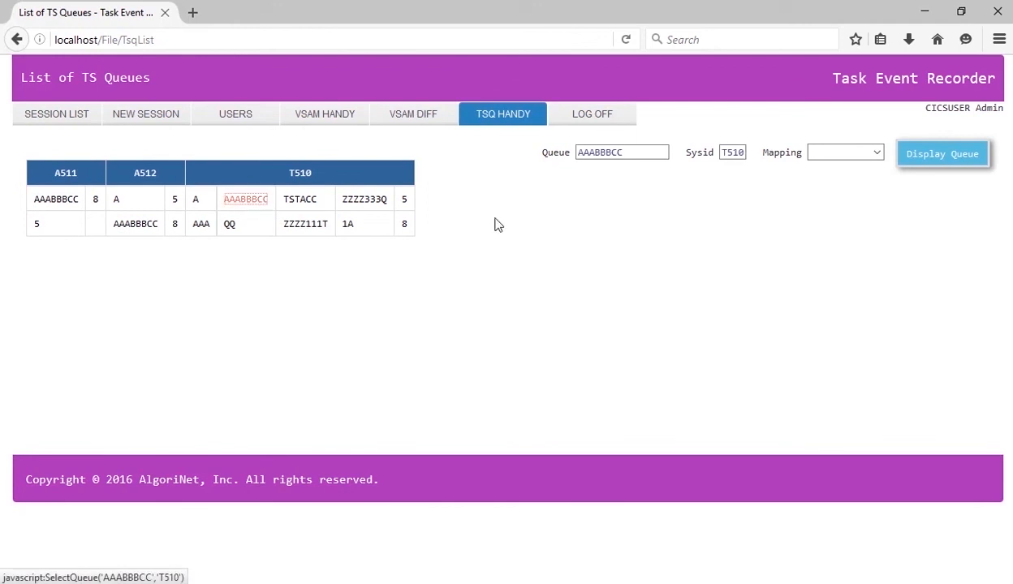
pyautogui.click(950, 164)
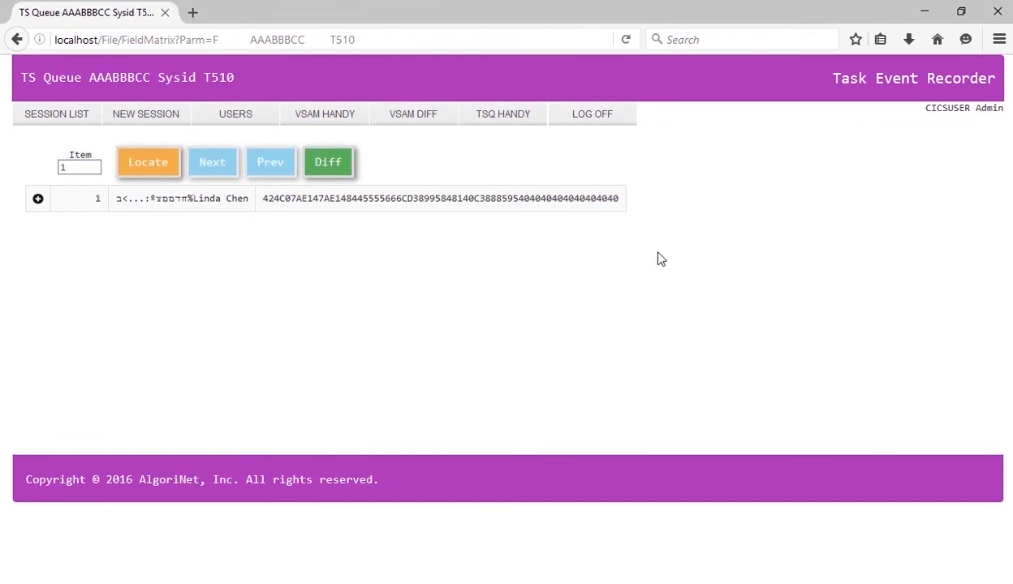
pyautogui.click(508, 119)
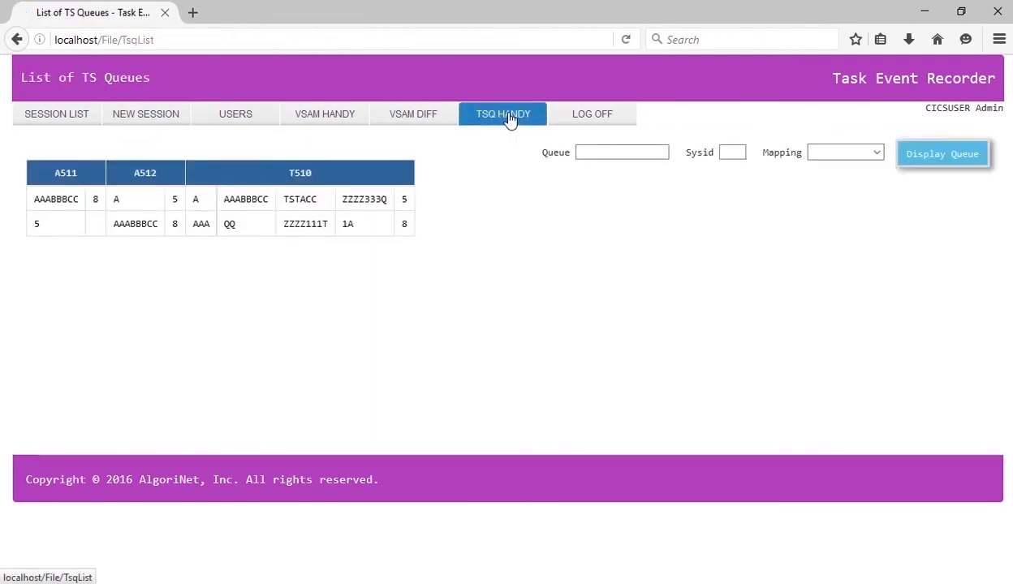